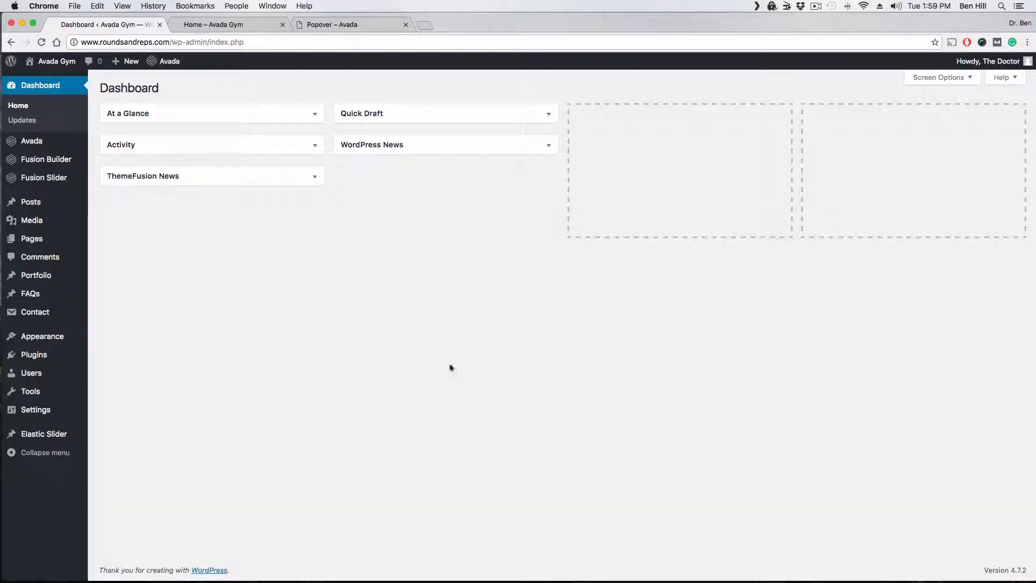
# - Open the Home page for editing from the list of all pages
pyautogui.moveTo(47, 247)
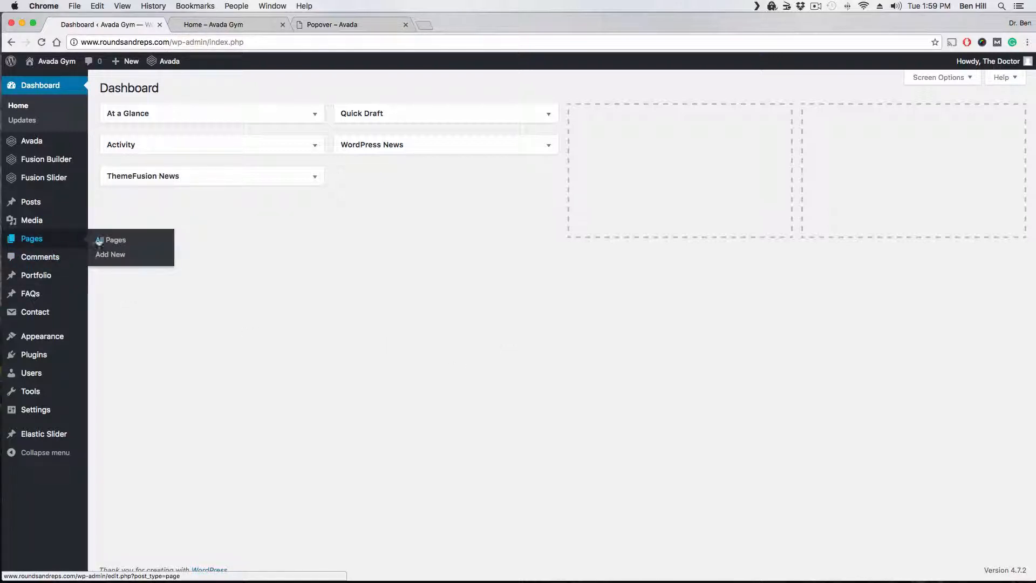
pyautogui.click(144, 241)
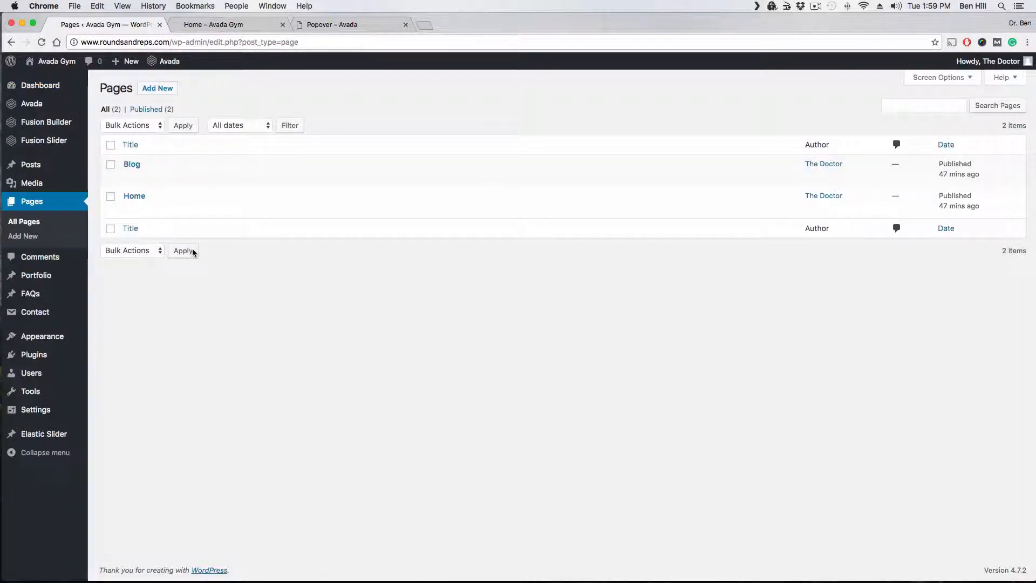
pyautogui.moveTo(144, 214)
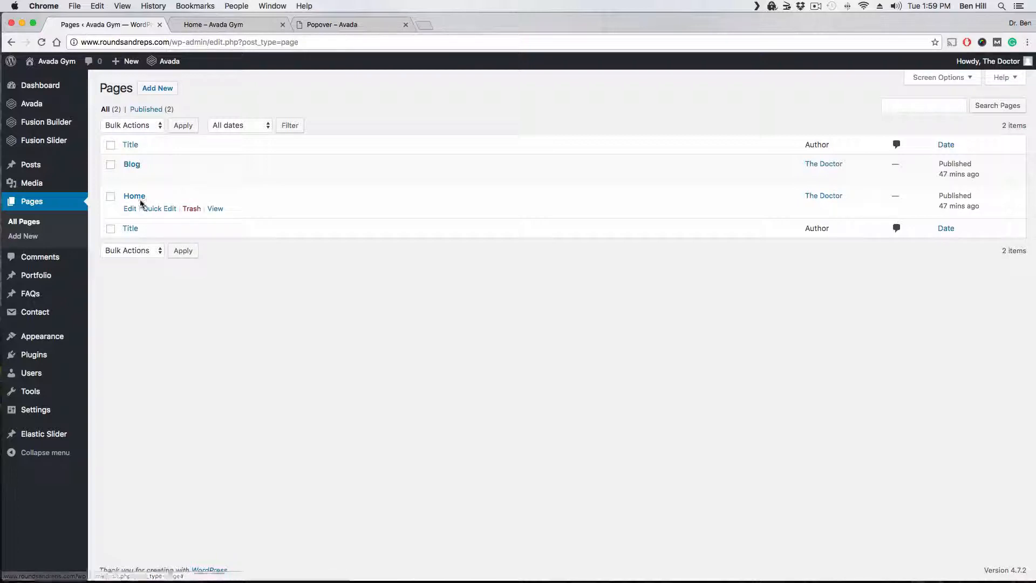
pyautogui.click(130, 210)
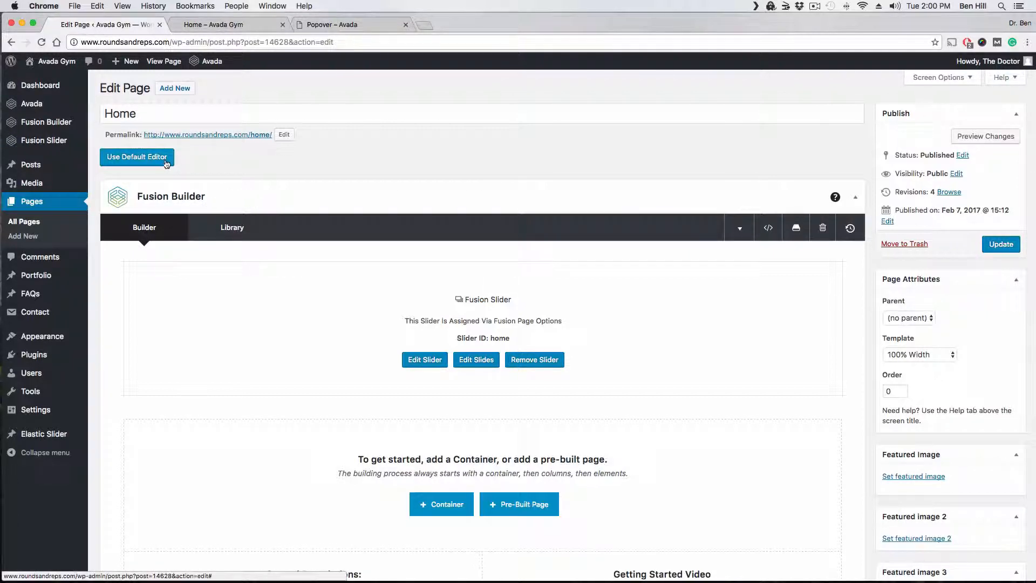
# - Toggle the Home page between the default editor and Fusion Builder twice, ending in Fusion Builder
pyautogui.click(150, 162)
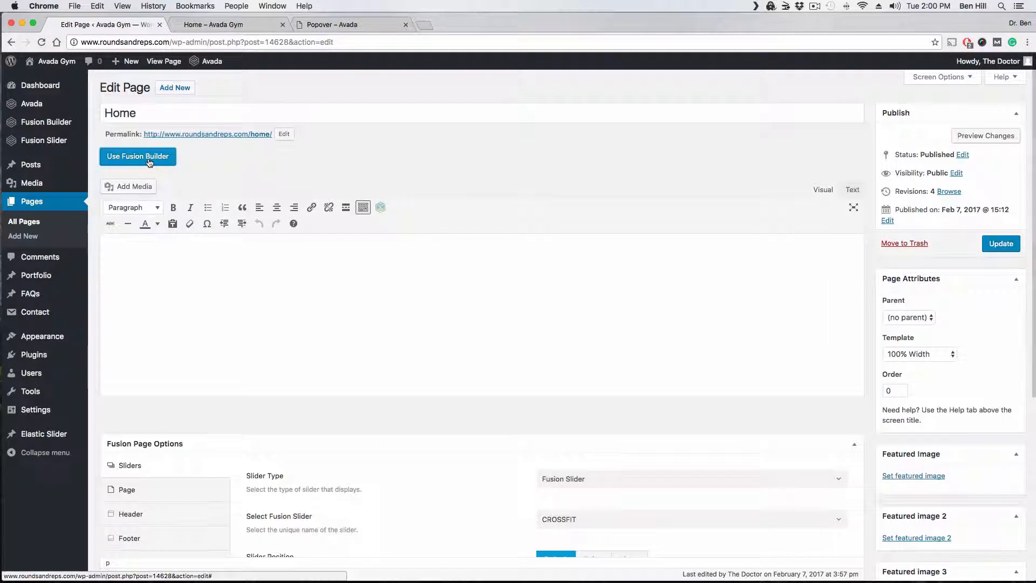
pyautogui.click(151, 162)
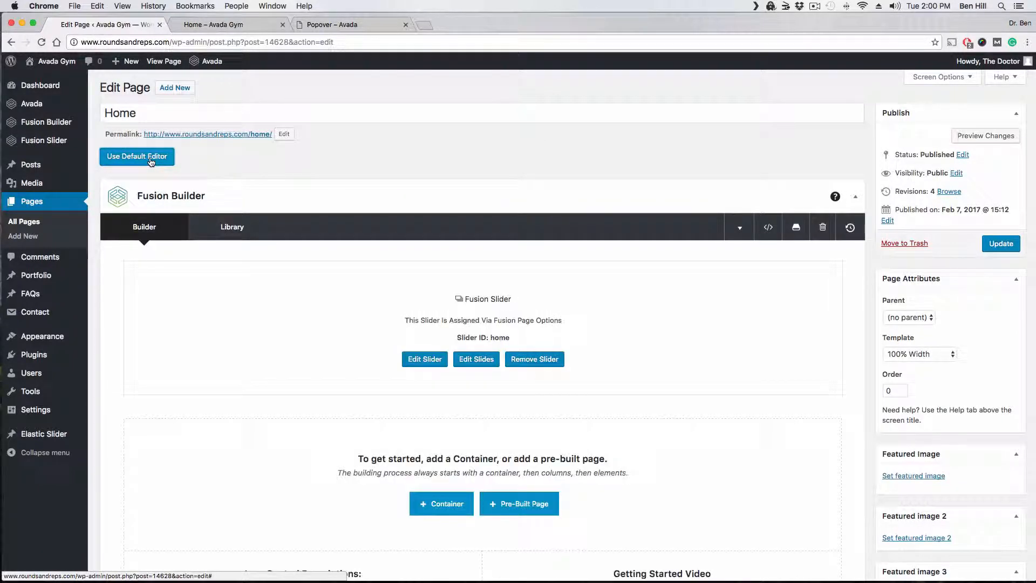
pyautogui.click(152, 160)
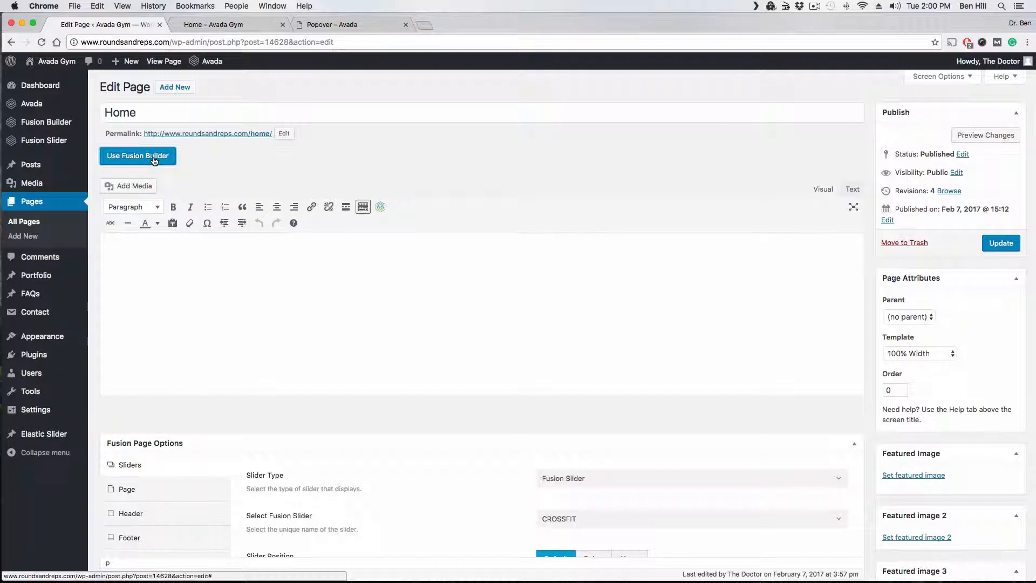
pyautogui.click(153, 161)
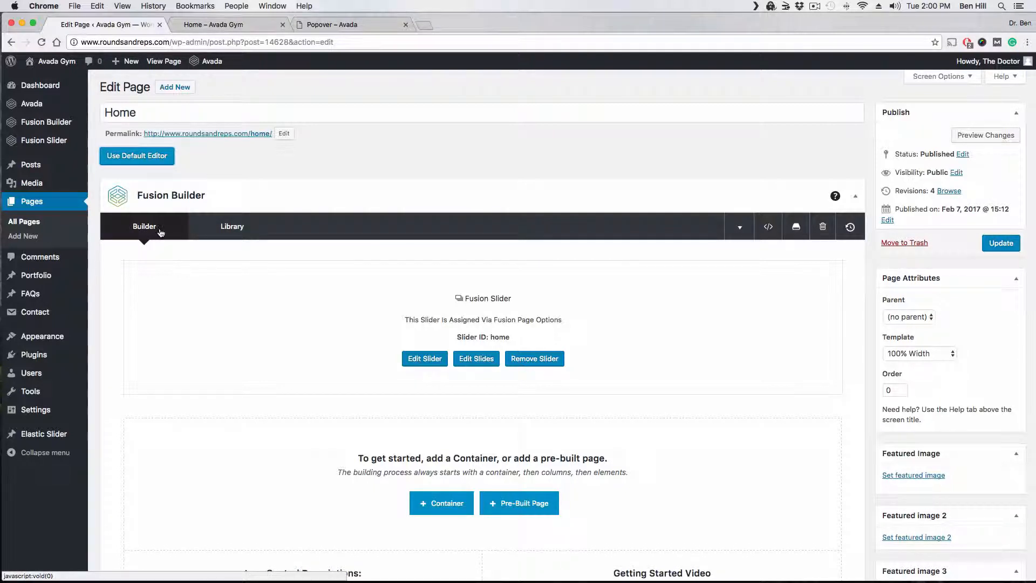
# - Examine the Fusion Builder toolbar controls, the library's custom templates and the history states
pyautogui.click(740, 227)
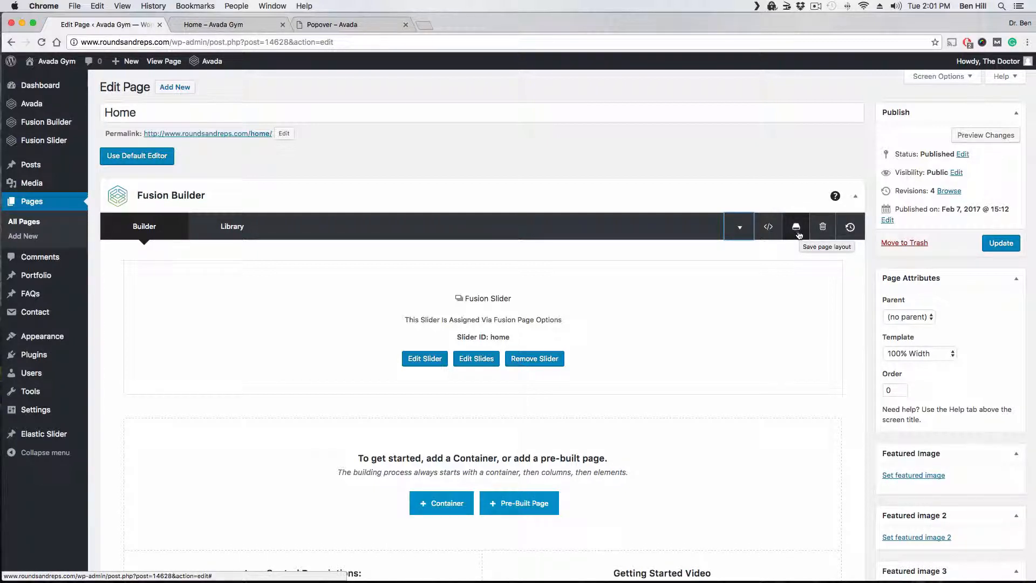
pyautogui.click(232, 227)
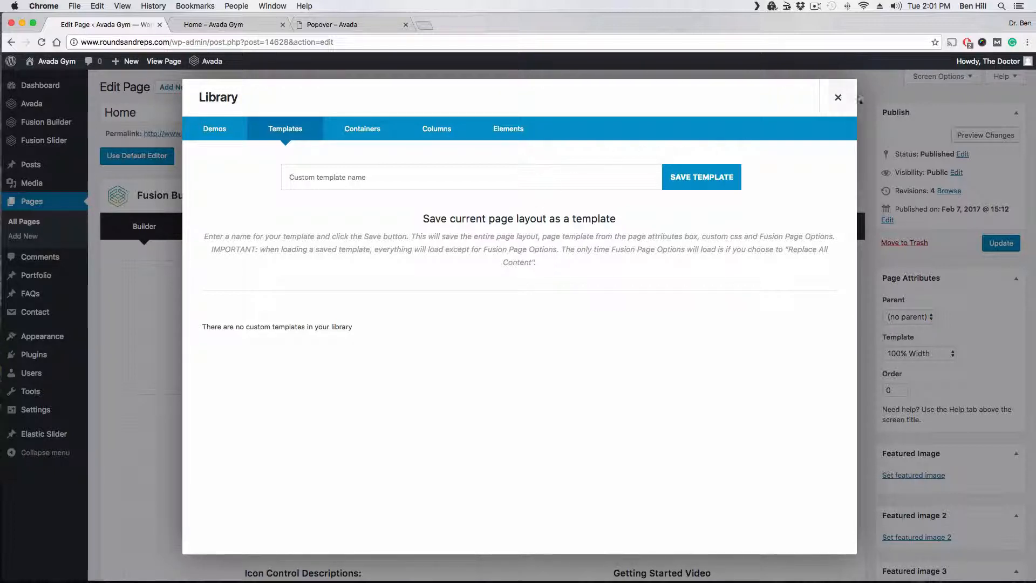
pyautogui.click(838, 98)
pyautogui.scroll(-2, 604, 218)
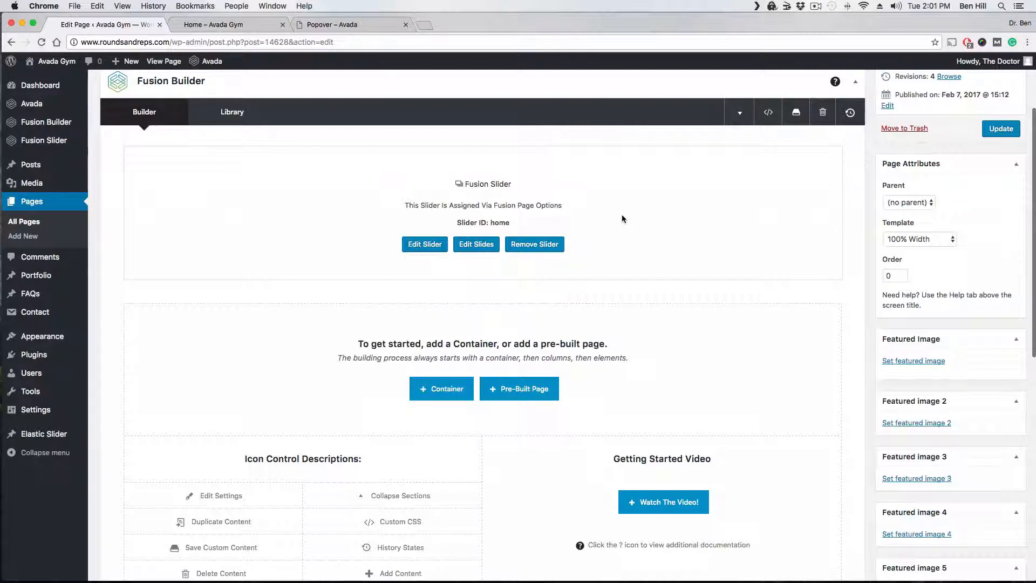
pyautogui.scroll(-1, 624, 215)
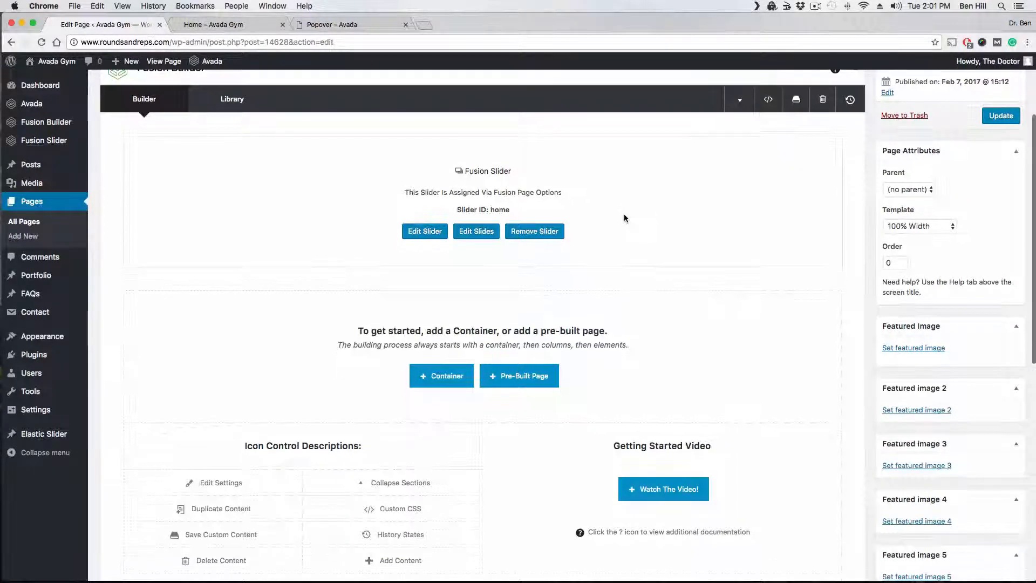
pyautogui.scroll(2, 727, 181)
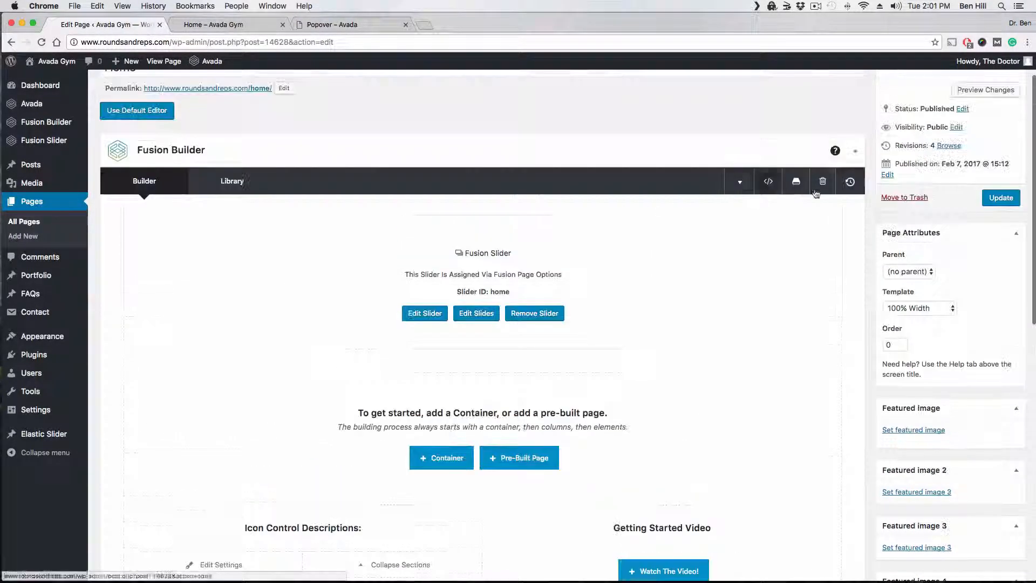
pyautogui.moveTo(851, 185)
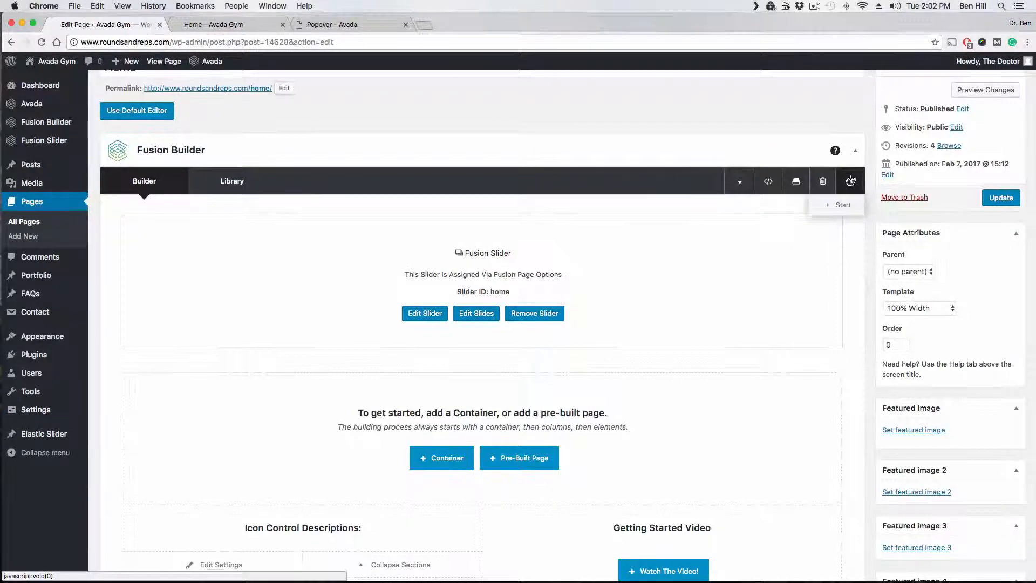
pyautogui.scroll(2, 856, 172)
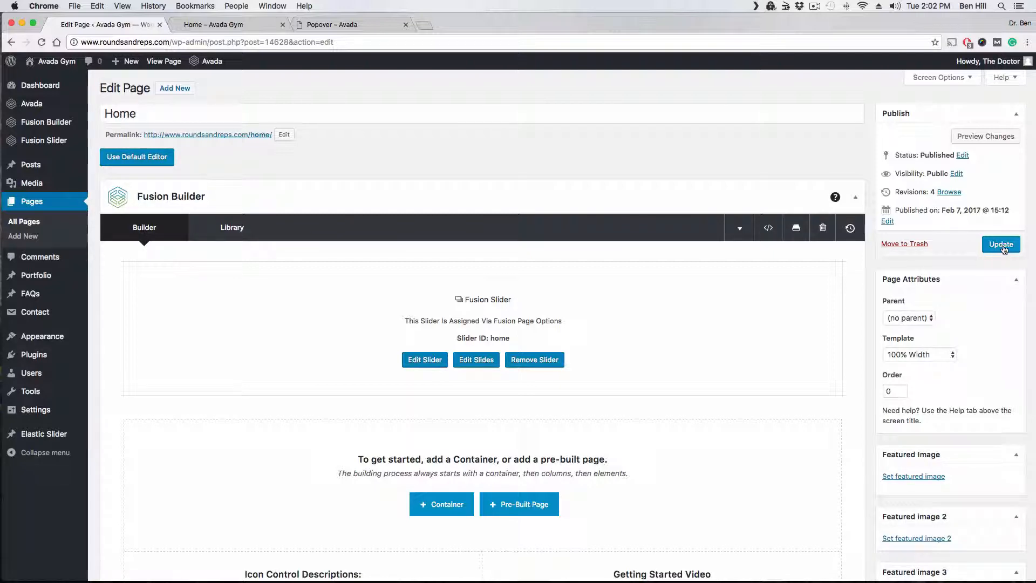
# - Review the Fusion Page Options sections from Sliders through Page Title Bar, returning to Sliders
pyautogui.scroll(-2, 702, 340)
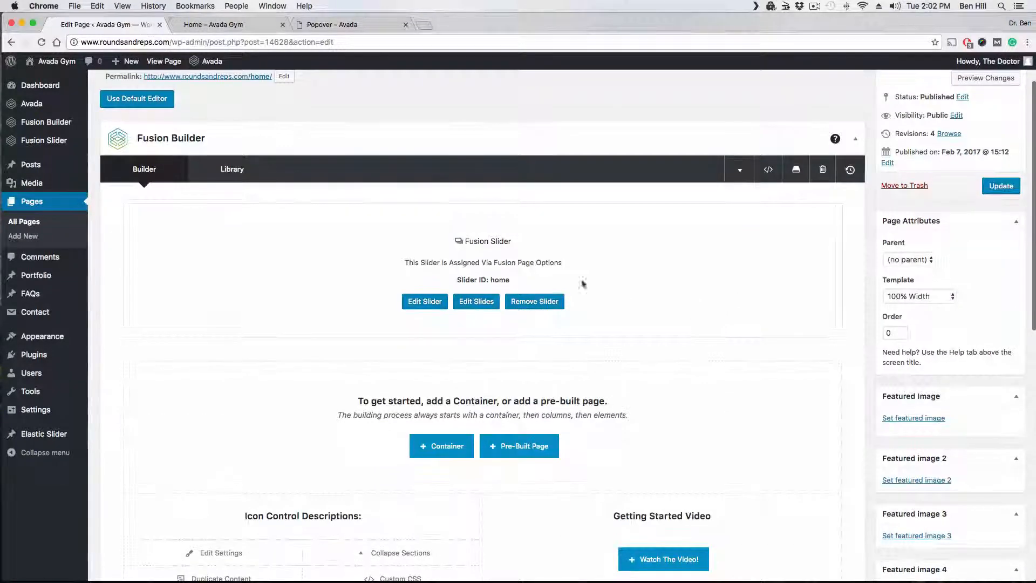
pyautogui.scroll(-3, 354, 186)
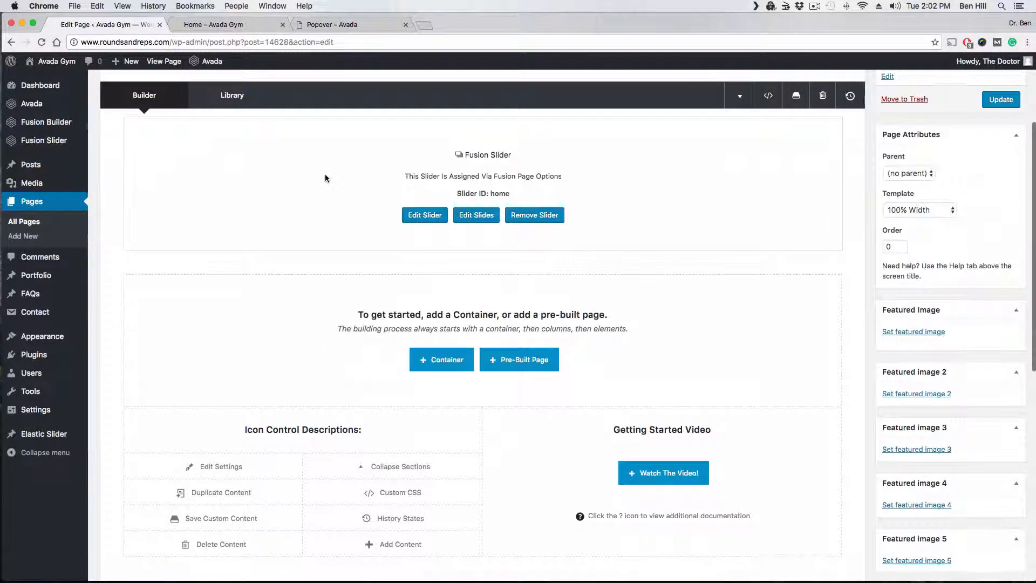
pyautogui.scroll(-4, 325, 173)
pyautogui.scroll(-5, 327, 177)
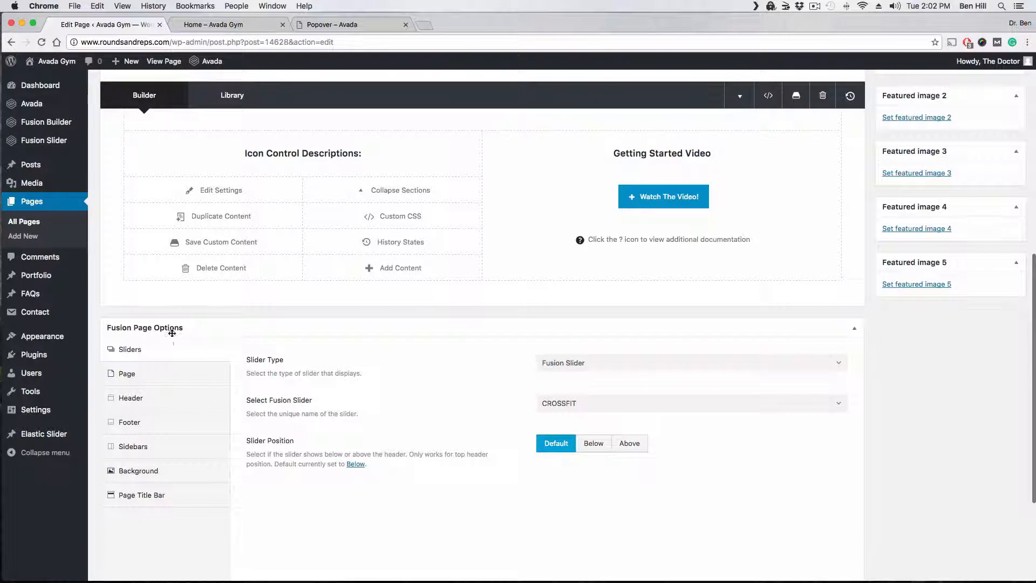
pyautogui.scroll(-2, 201, 330)
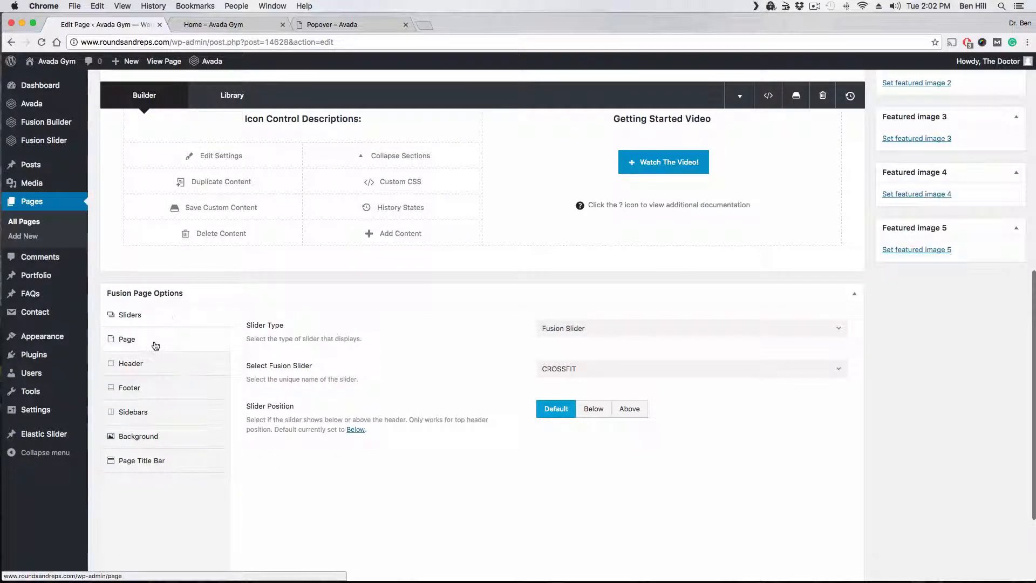
pyautogui.click(154, 342)
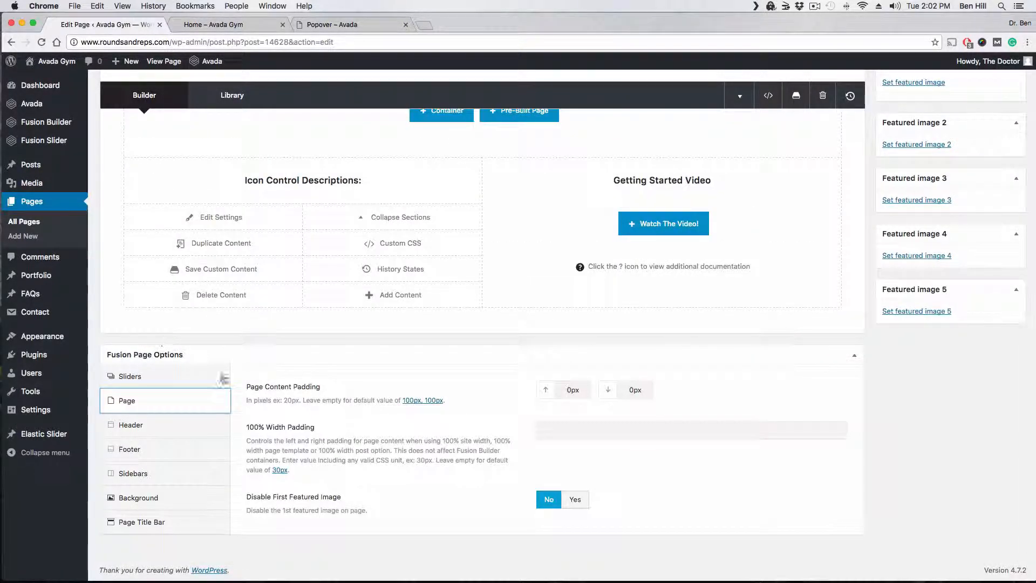
pyautogui.click(152, 425)
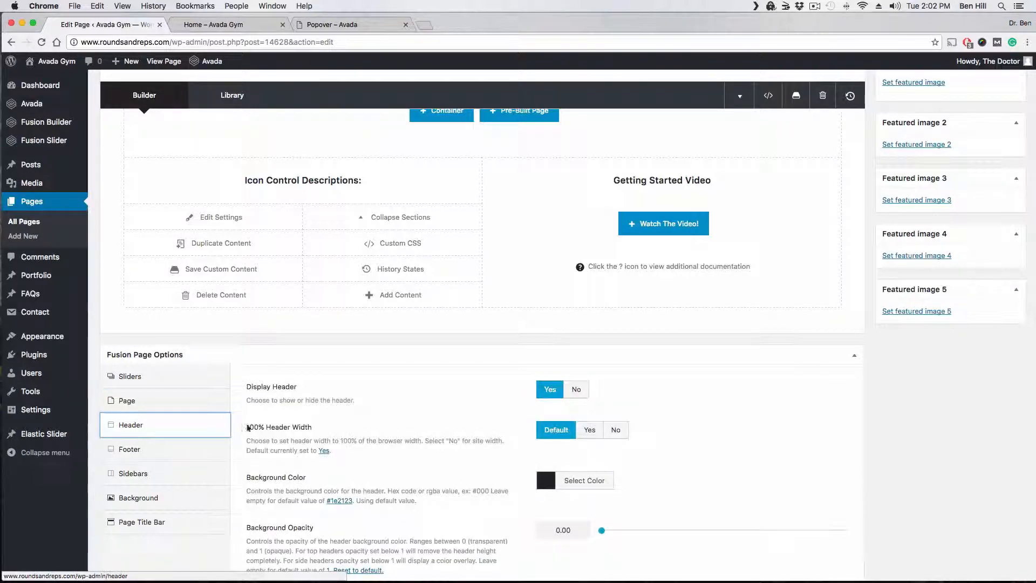
pyautogui.click(158, 447)
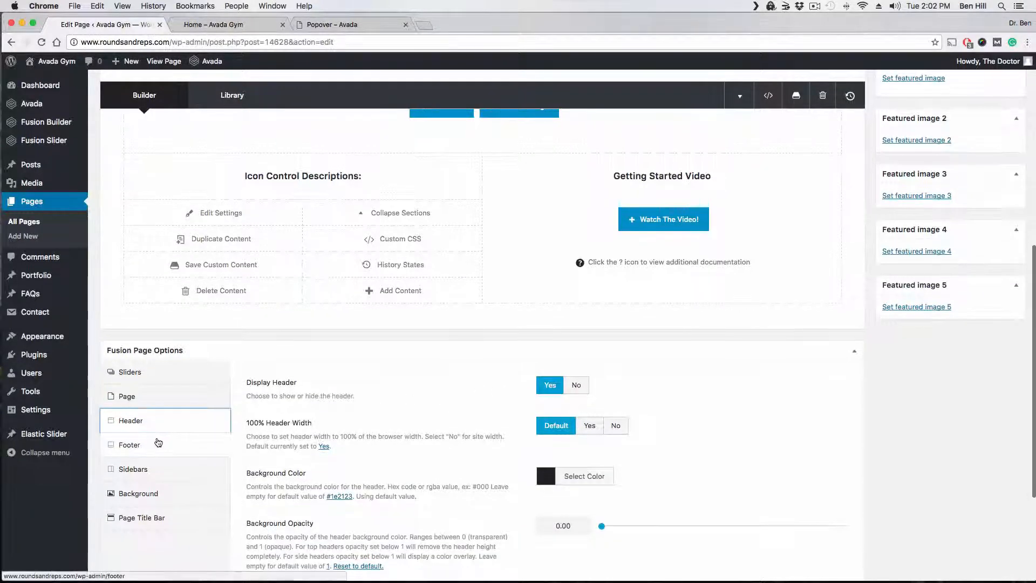
pyautogui.click(157, 474)
pyautogui.click(157, 498)
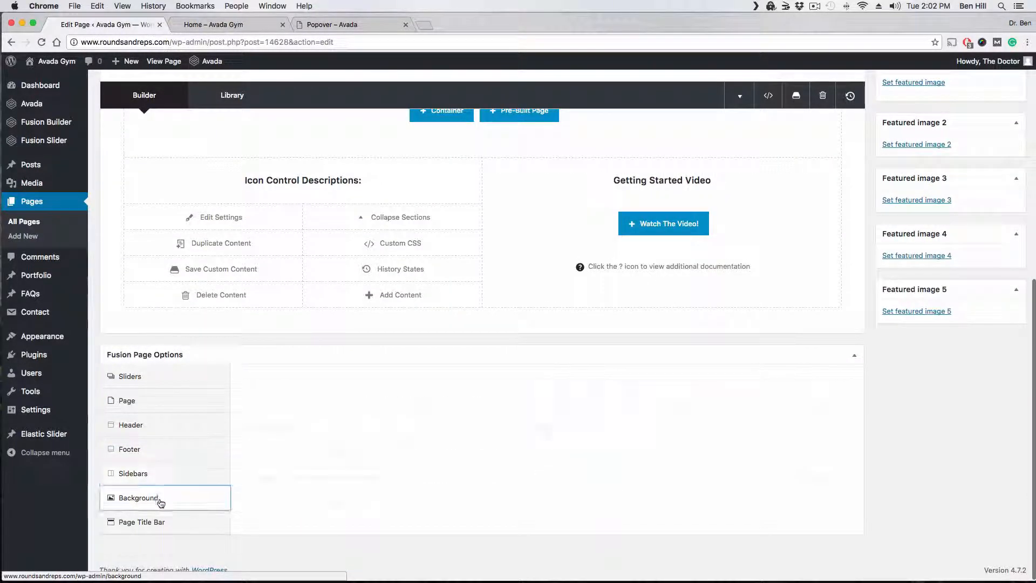
pyautogui.click(168, 527)
pyautogui.click(167, 502)
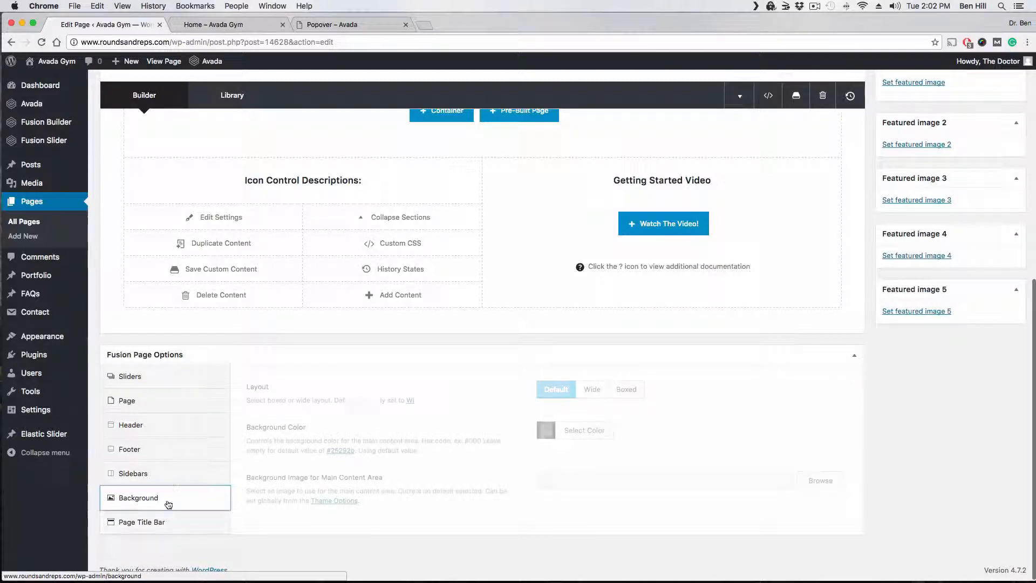
pyautogui.click(170, 479)
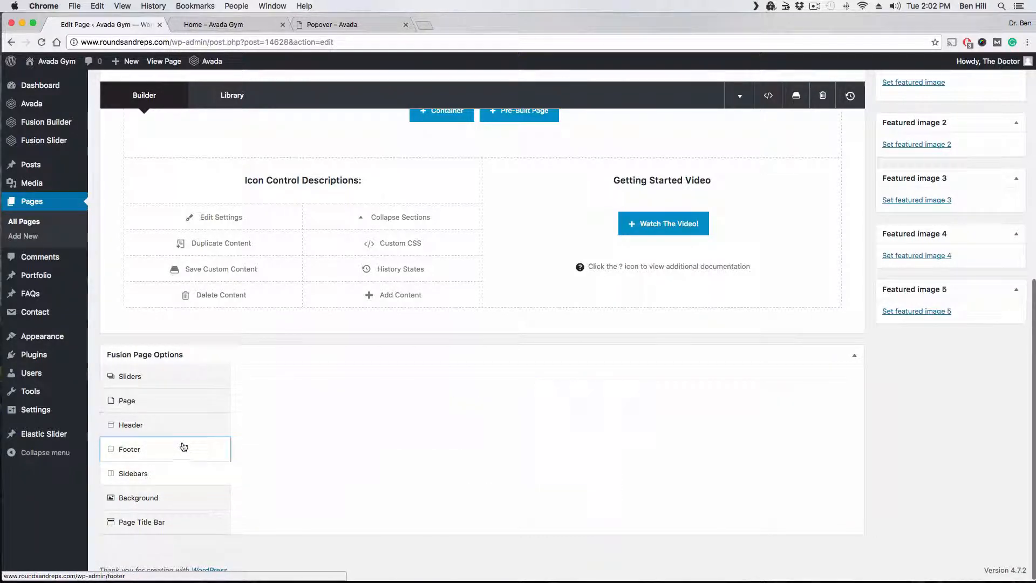
pyautogui.click(186, 425)
pyautogui.click(189, 402)
pyautogui.click(186, 379)
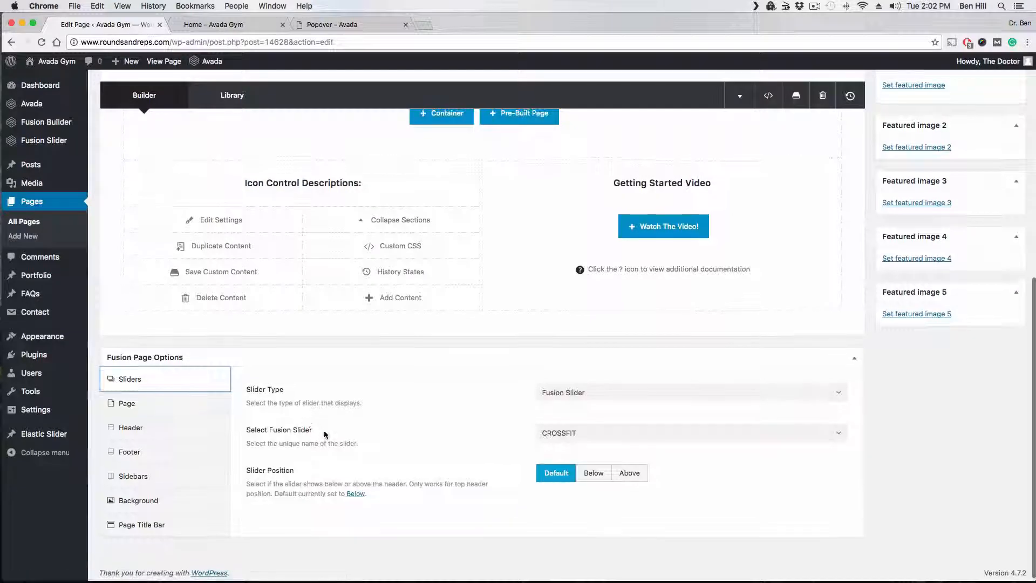
# - Browse the pre-built pages of the Avada Gym demo and close the library without loading one
pyautogui.scroll(6, 326, 433)
pyautogui.scroll(-5, 336, 432)
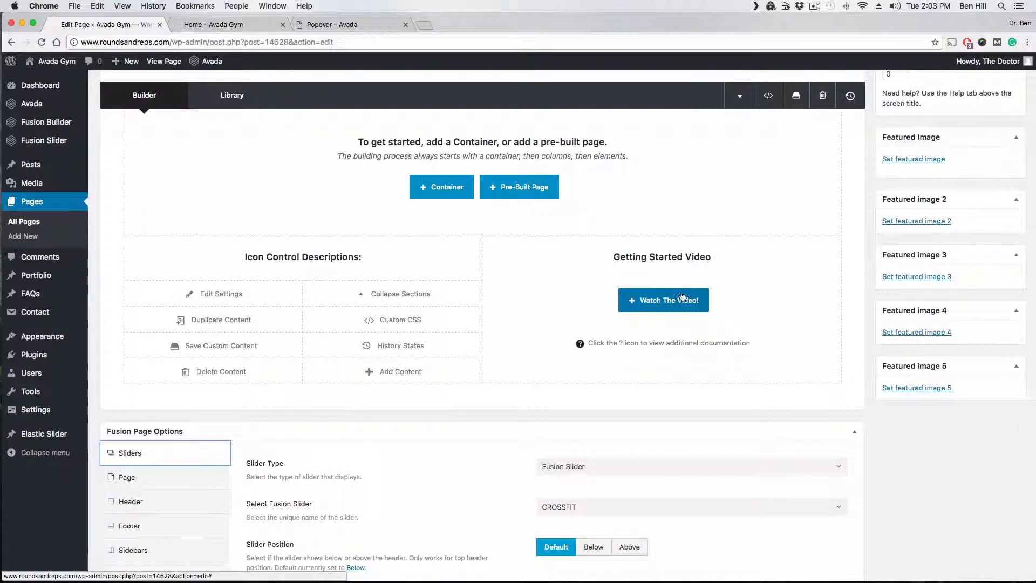
pyautogui.scroll(2, 715, 283)
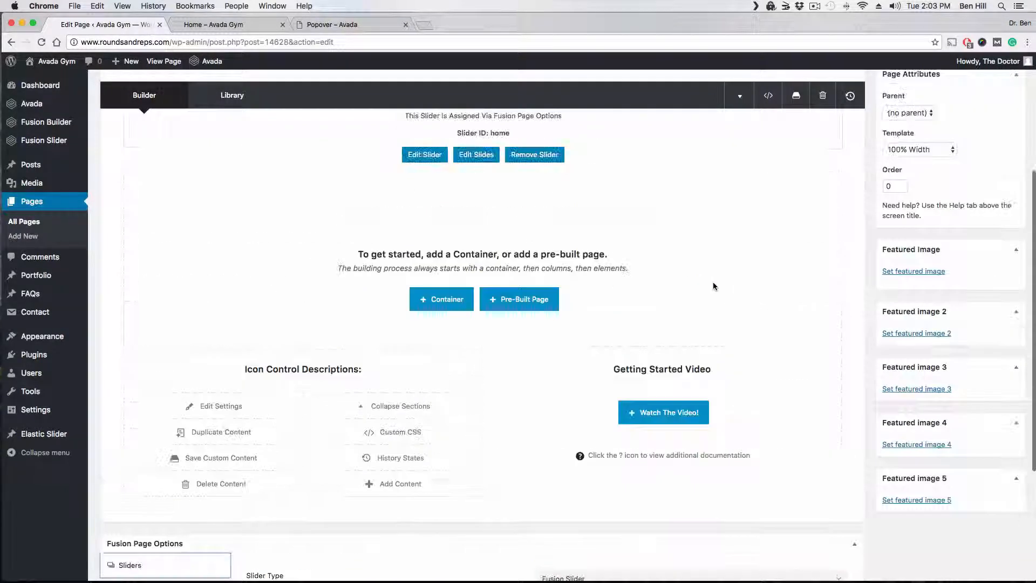
pyautogui.scroll(3, 670, 266)
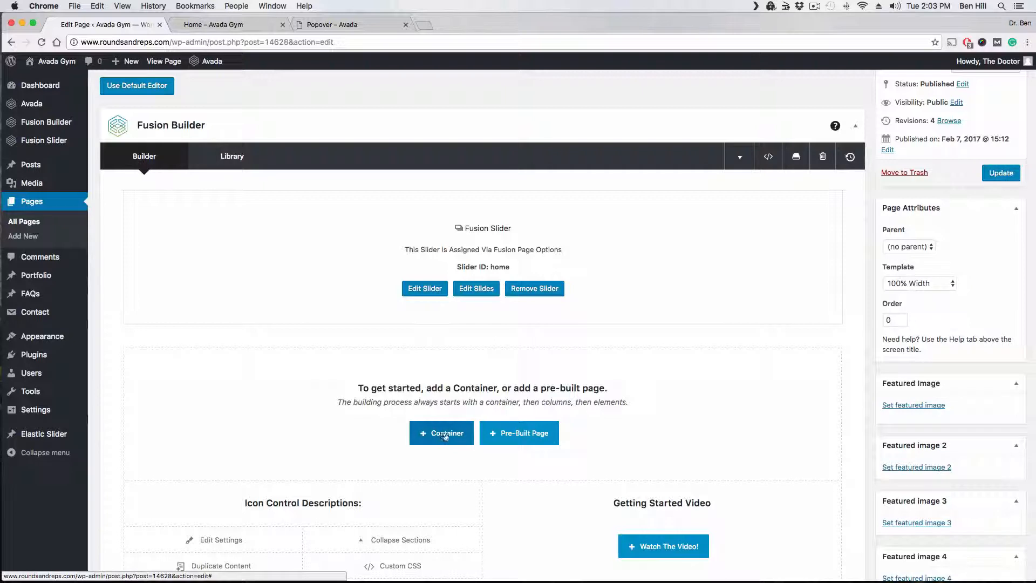
pyautogui.click(535, 439)
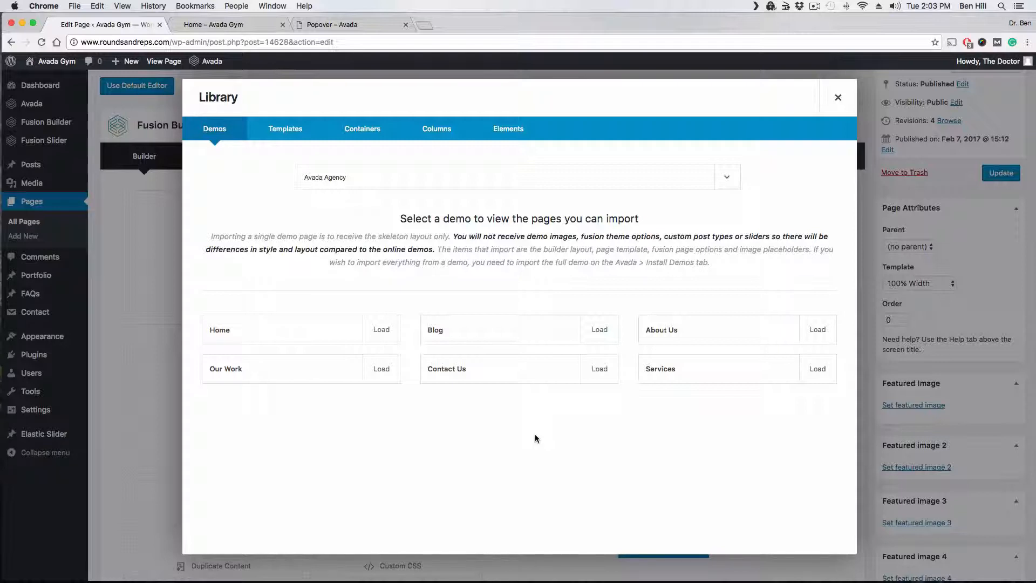
pyautogui.click(487, 181)
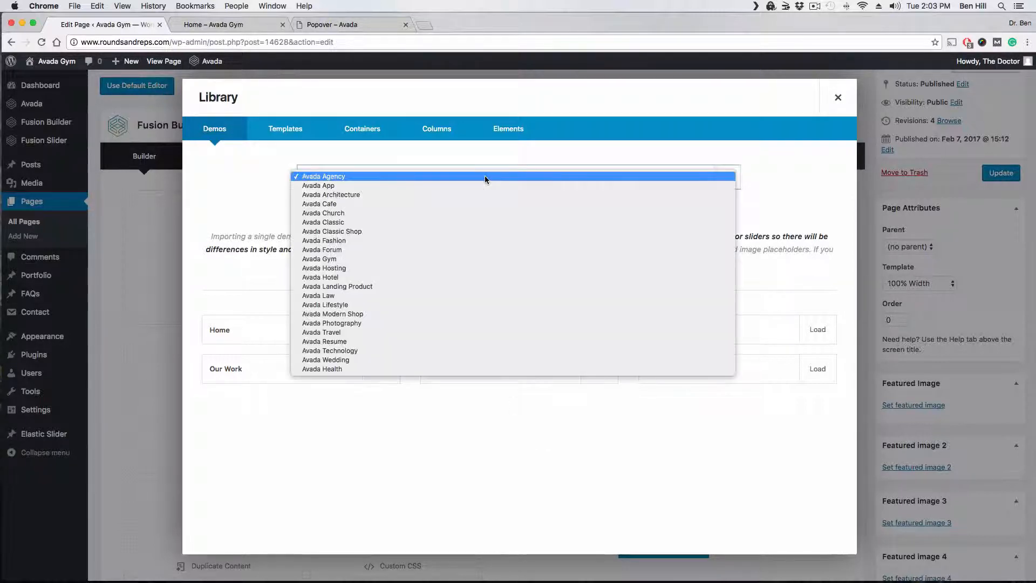
pyautogui.click(337, 260)
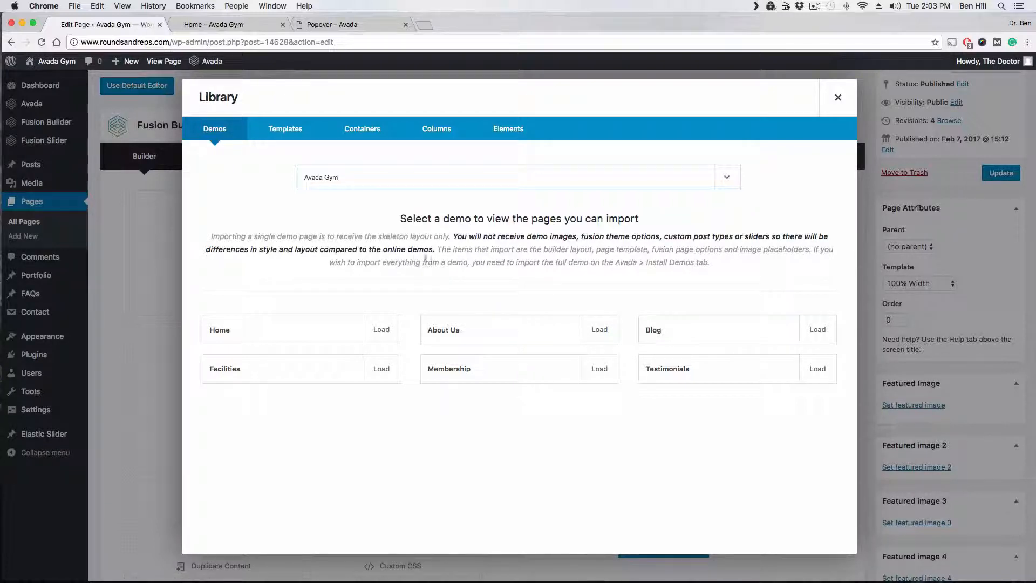
pyautogui.click(838, 99)
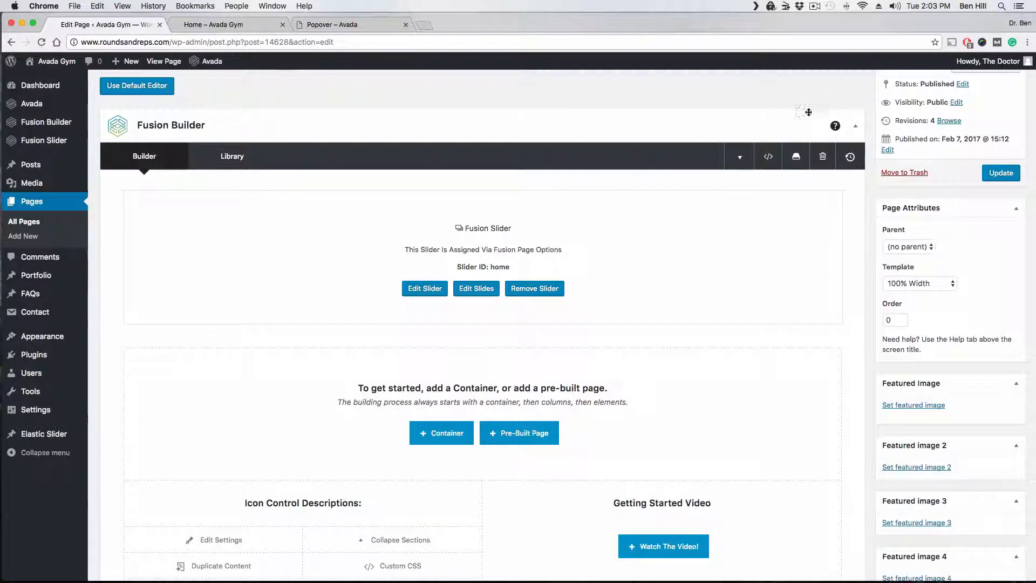
# - Insert a container with a single 1/1 column below the Fusion Slider
pyautogui.click(440, 437)
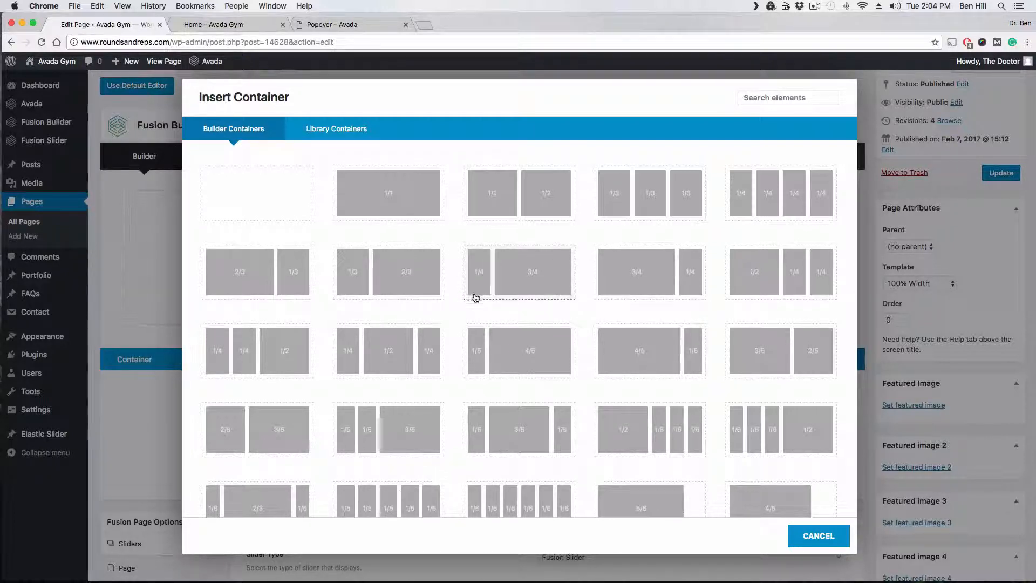
pyautogui.click(420, 218)
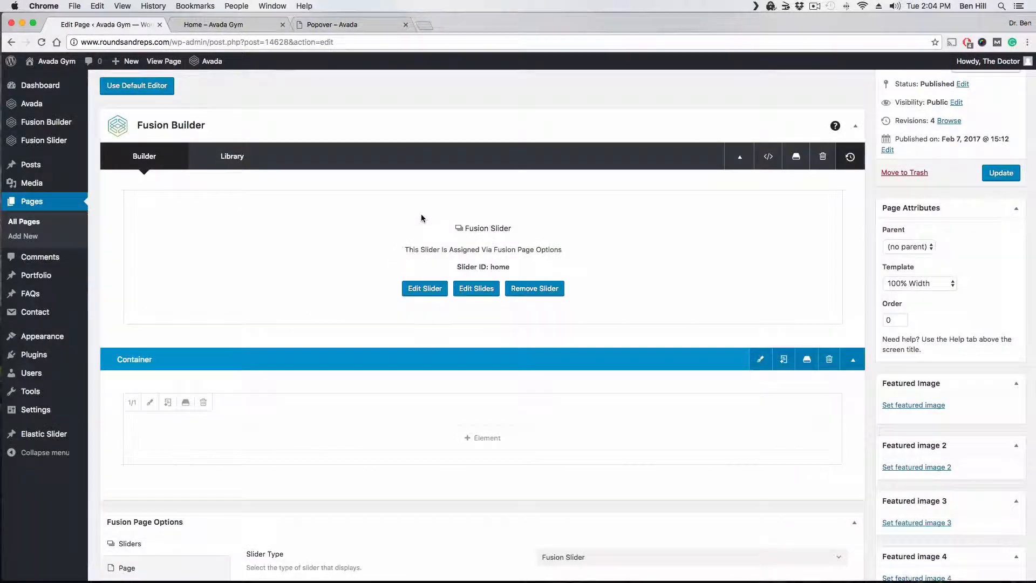
# - Examine the World Class Fitness section on the Home page preview as an example of a container with a background image
pyautogui.scroll(-1, 348, 248)
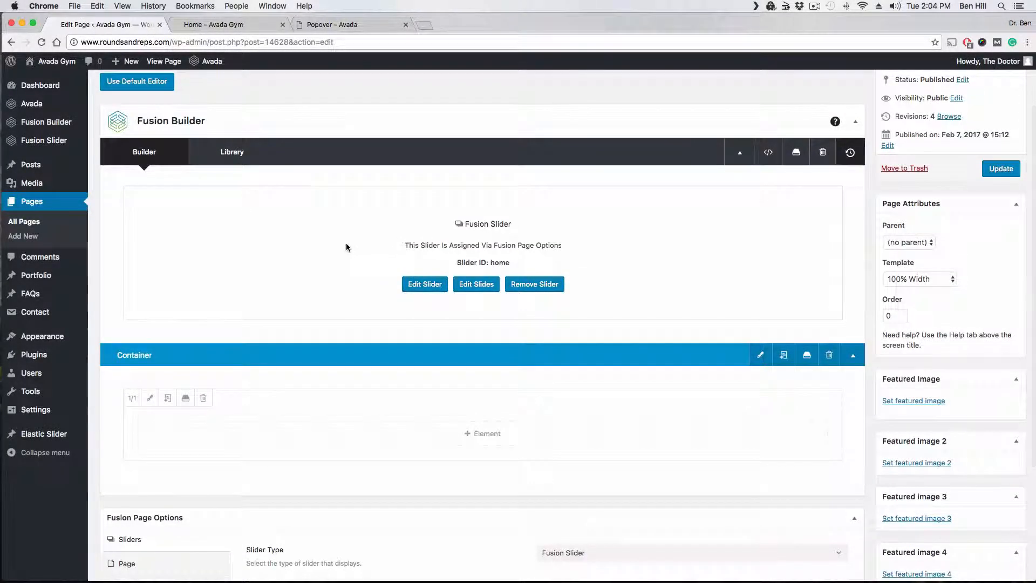
pyautogui.scroll(-3, 324, 255)
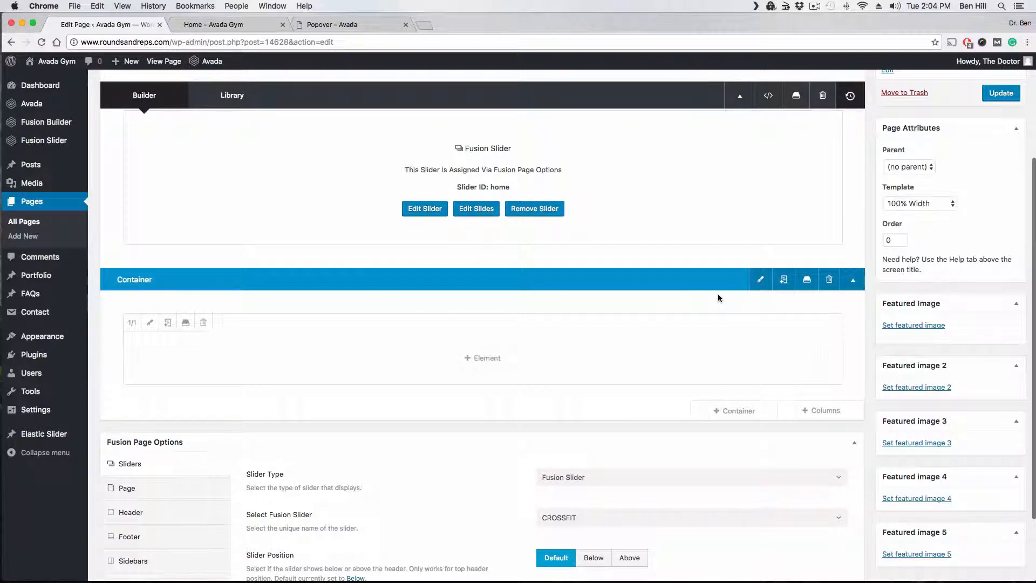
pyautogui.click(215, 25)
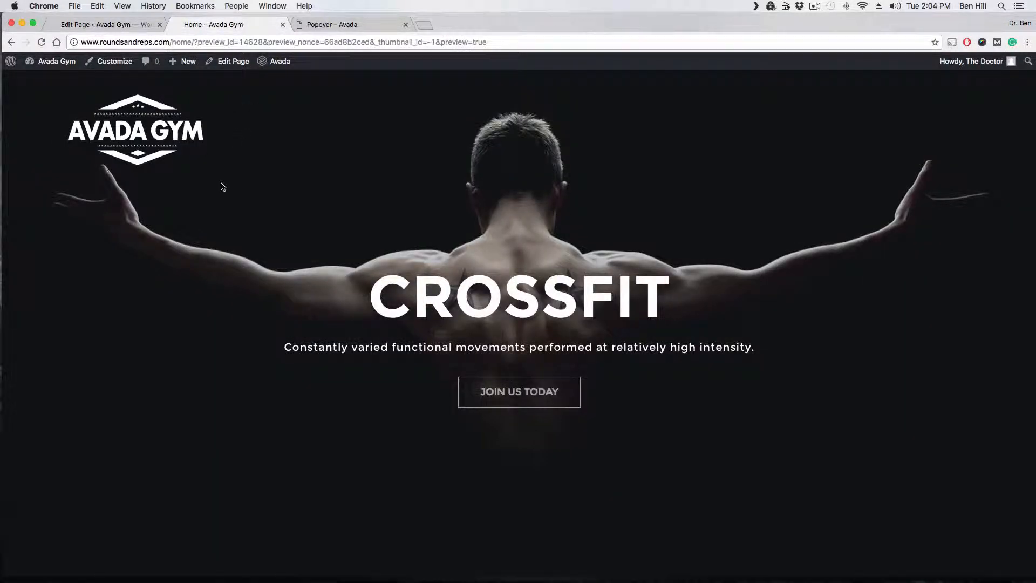
pyautogui.scroll(-10, 222, 186)
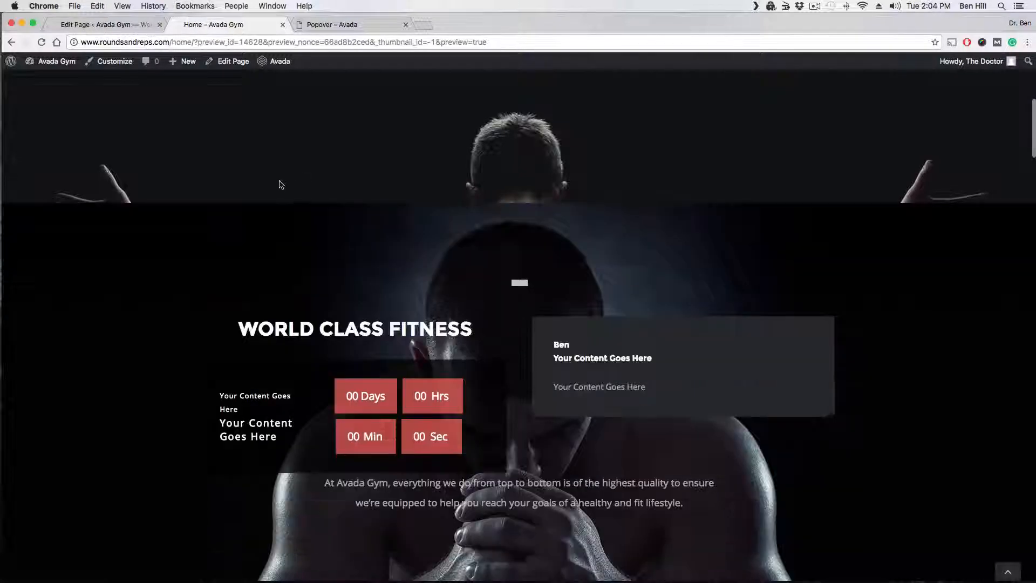
pyautogui.scroll(-2, 270, 182)
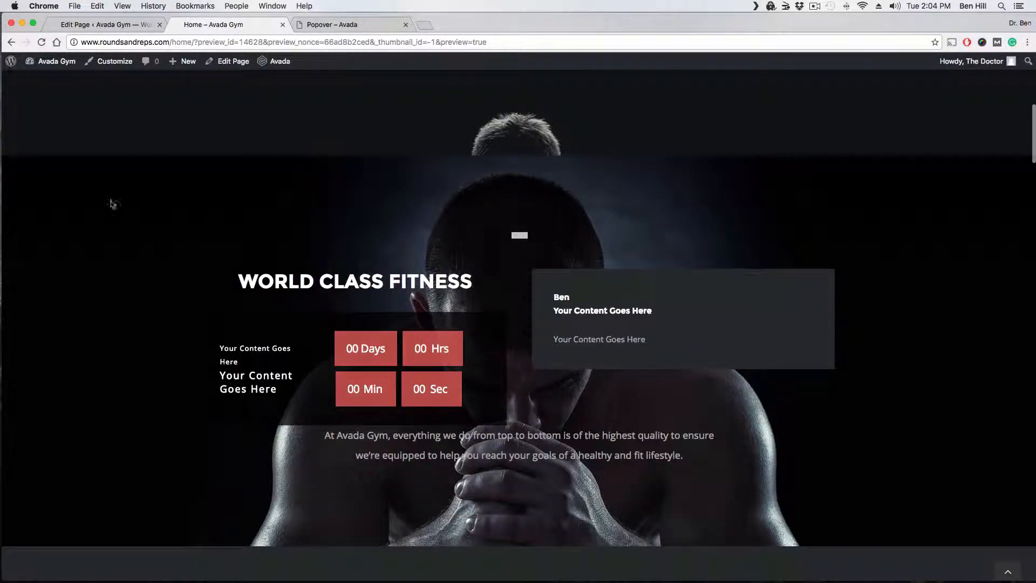
pyautogui.scroll(-1, 960, 261)
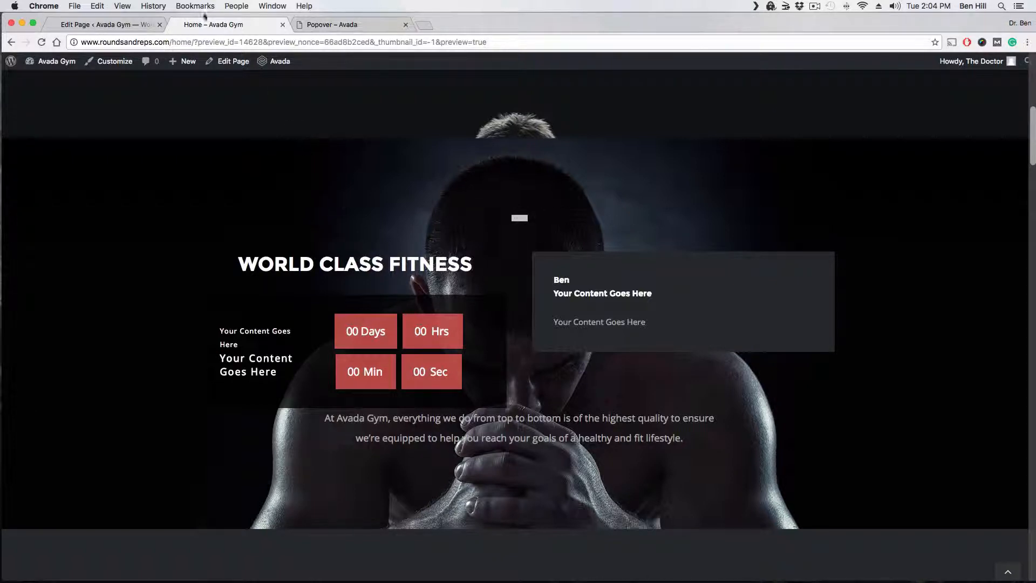
# - Set 75.jpg from the media library at full size as the background image of the new container on the Home page
pyautogui.click(105, 24)
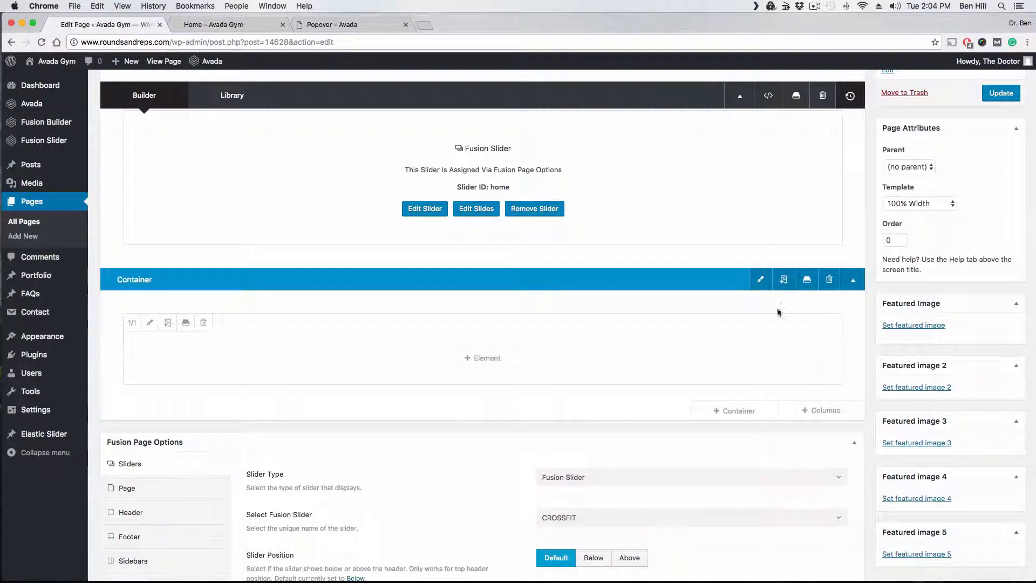
pyautogui.click(762, 285)
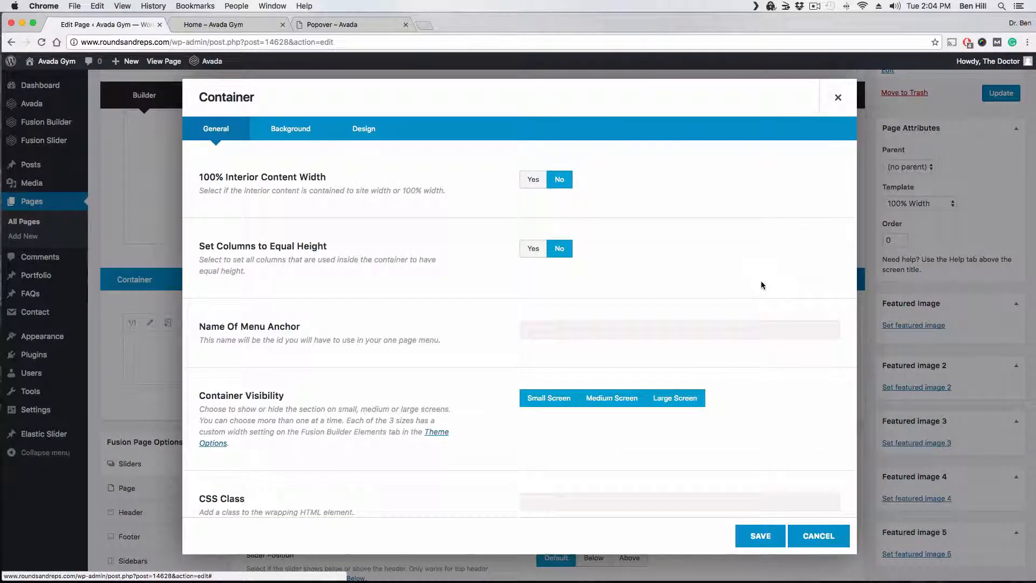
pyautogui.click(282, 135)
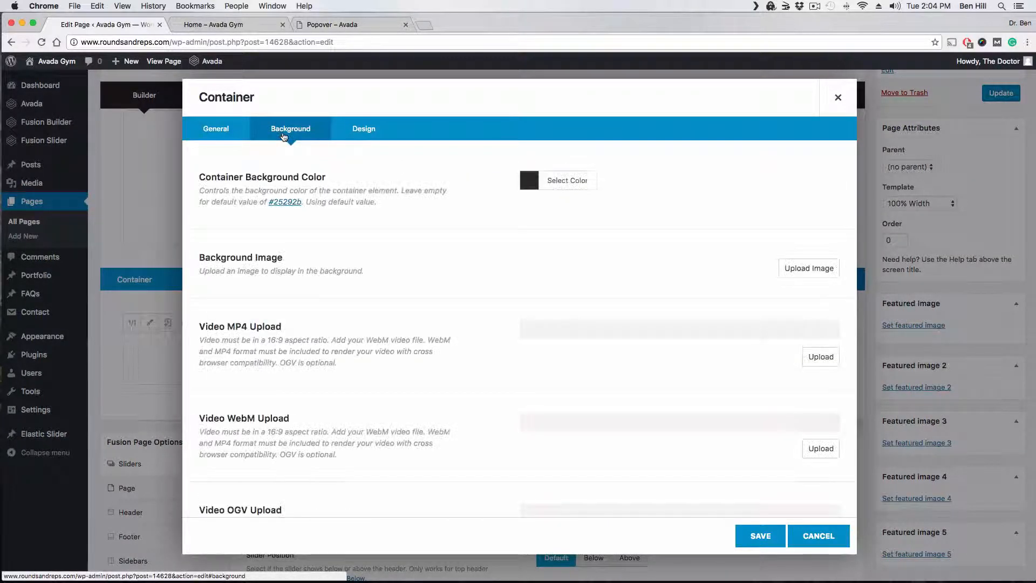
pyautogui.click(804, 270)
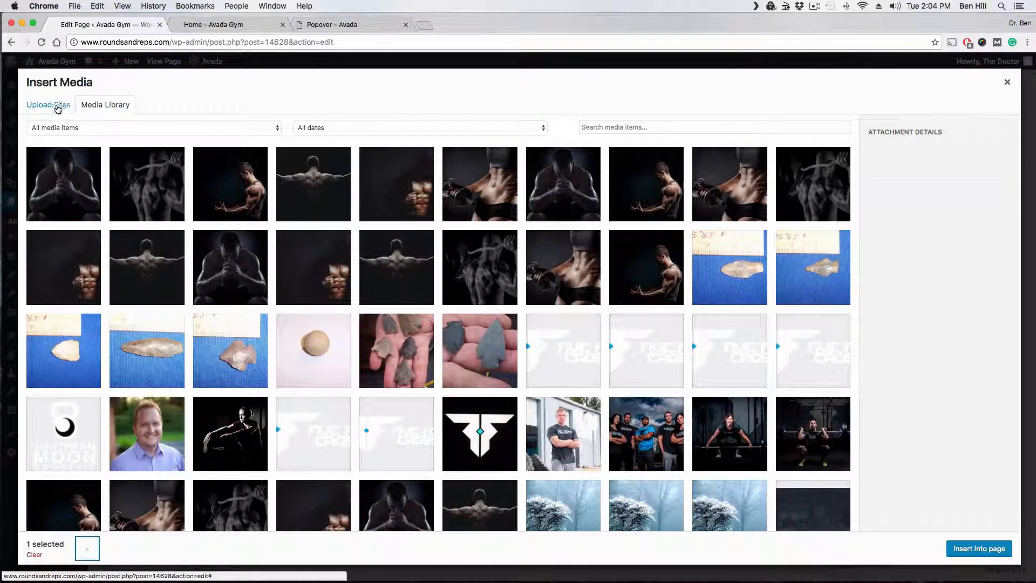
pyautogui.click(55, 108)
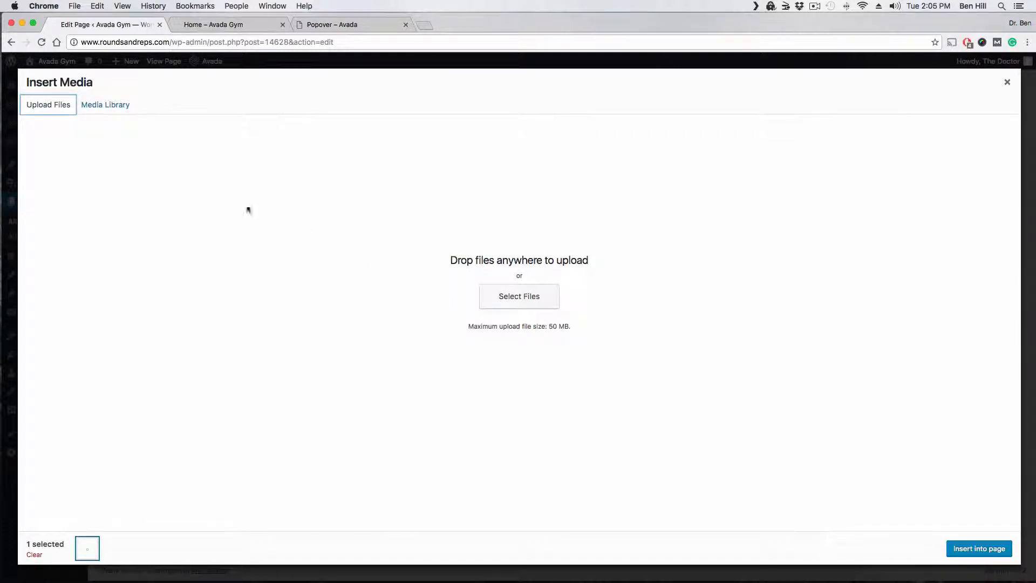
pyautogui.click(120, 111)
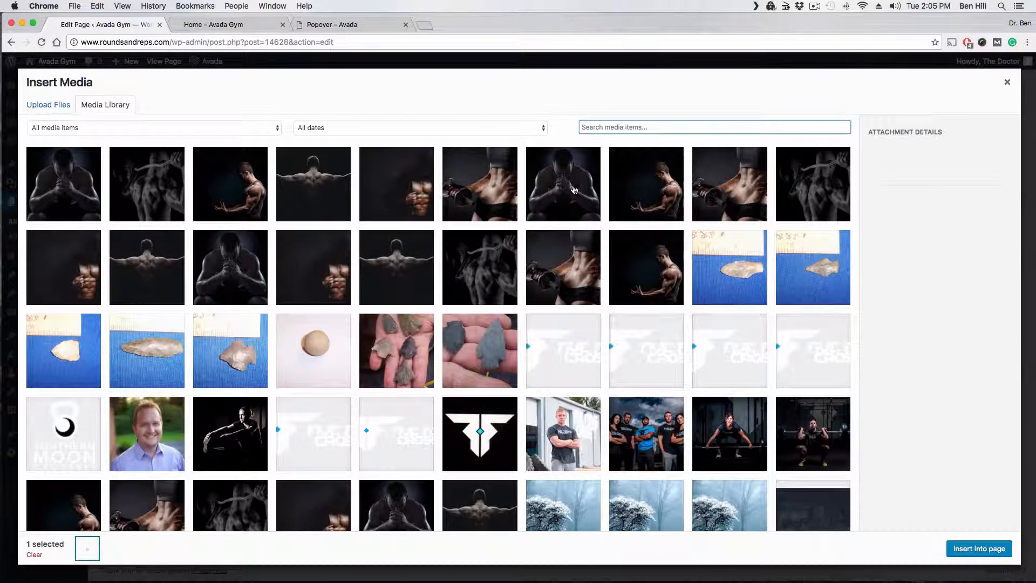
pyautogui.click(650, 194)
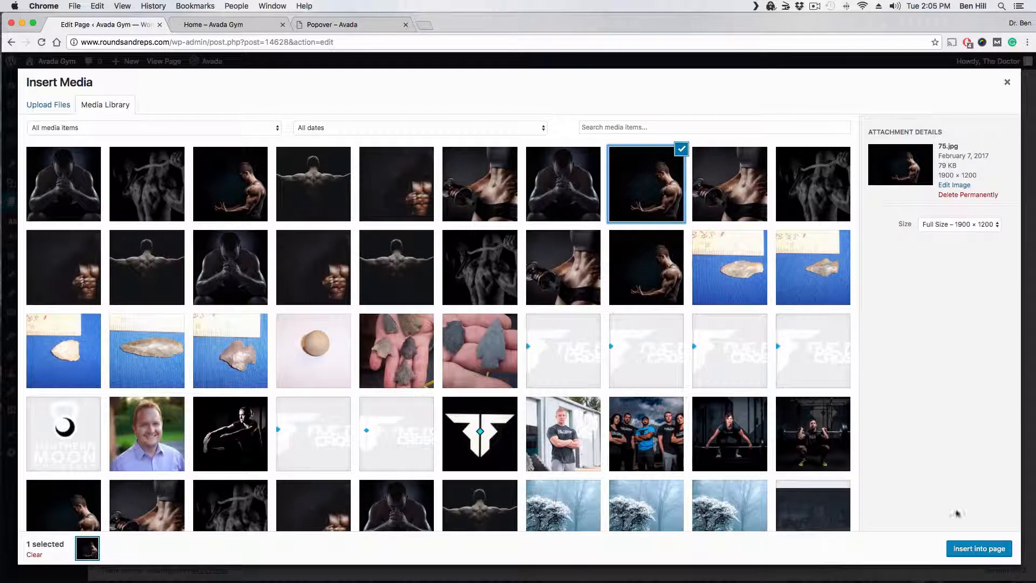
pyautogui.click(979, 549)
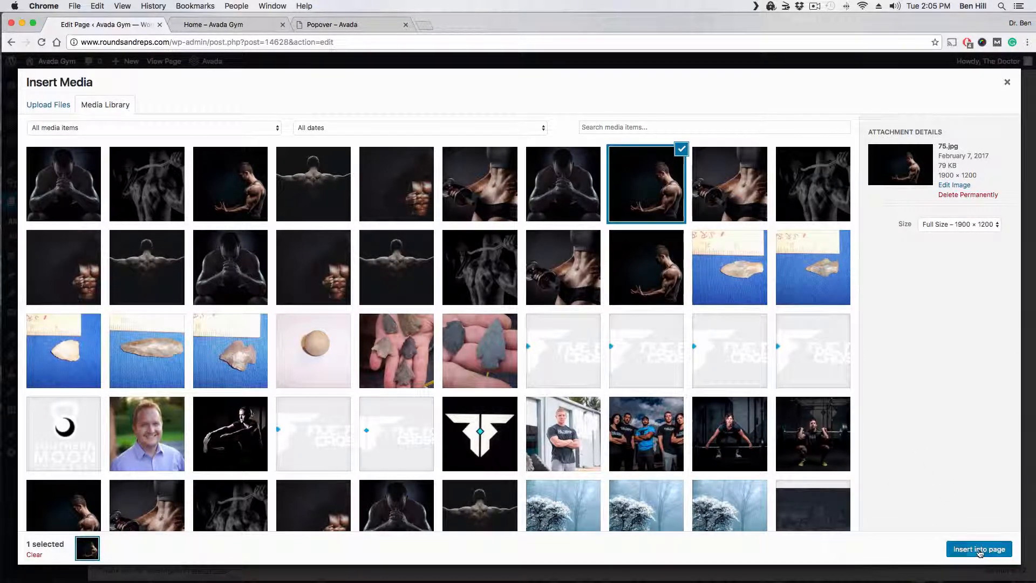
# - Review the container's background, design and general settings and save the container
pyautogui.scroll(-2, 419, 326)
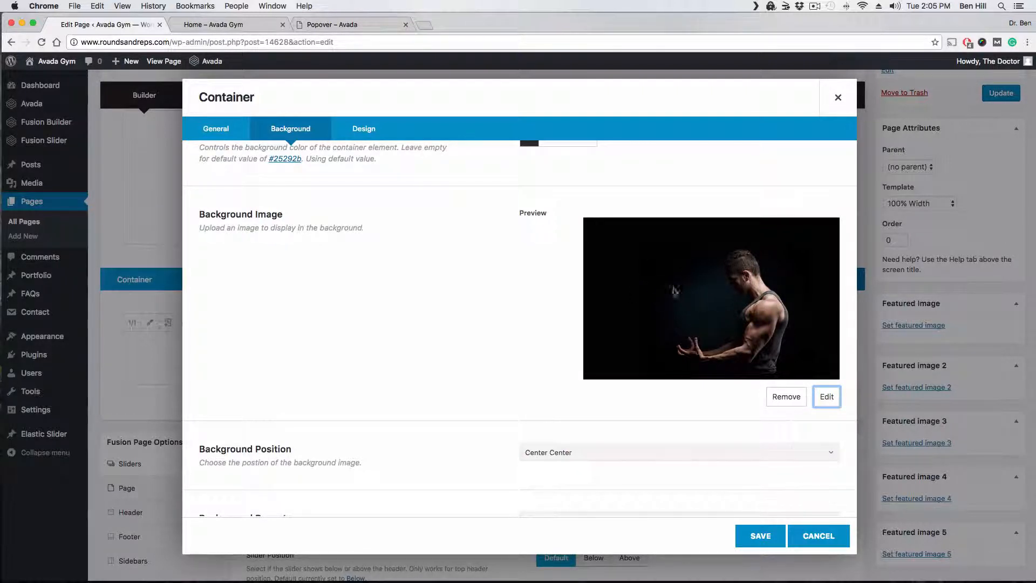
pyautogui.scroll(1, 431, 298)
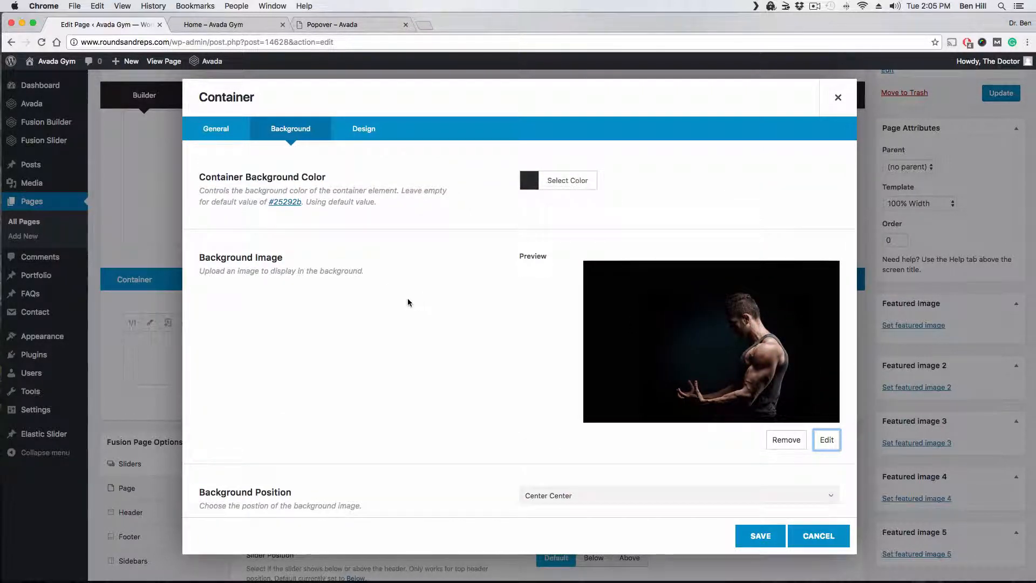
pyautogui.scroll(-3, 408, 297)
pyautogui.scroll(-3, 410, 285)
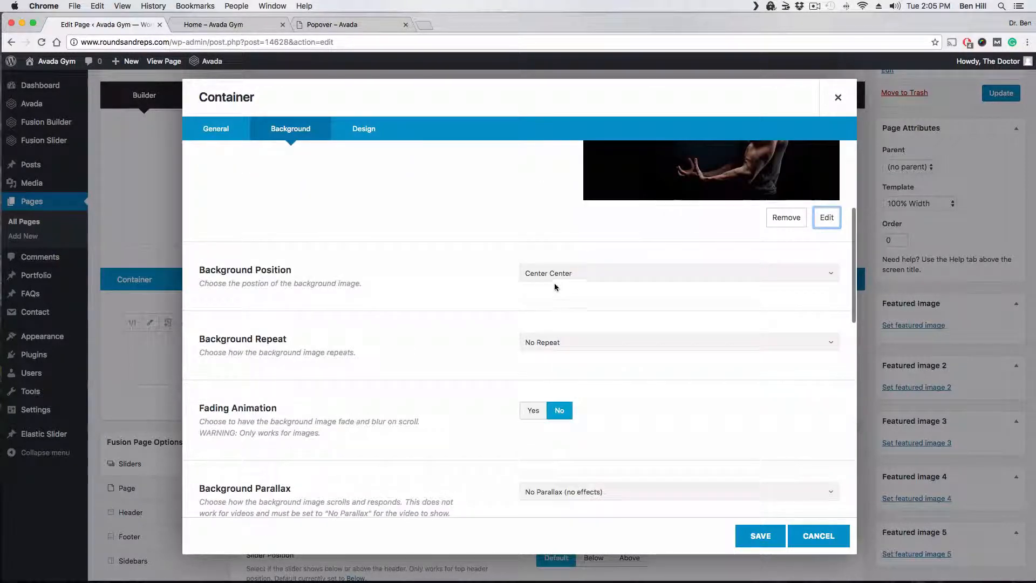
pyautogui.scroll(-2, 472, 294)
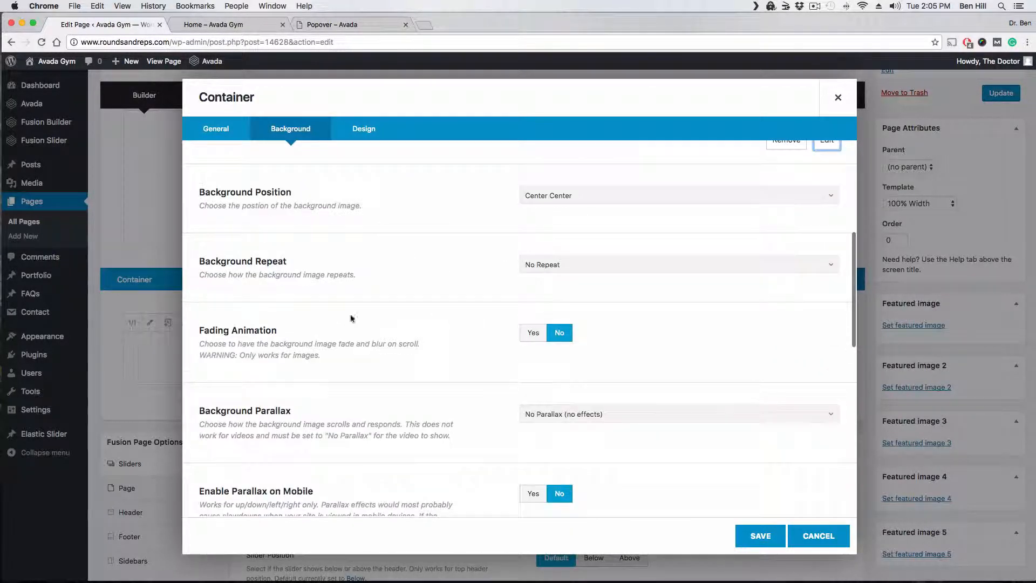
pyautogui.click(363, 129)
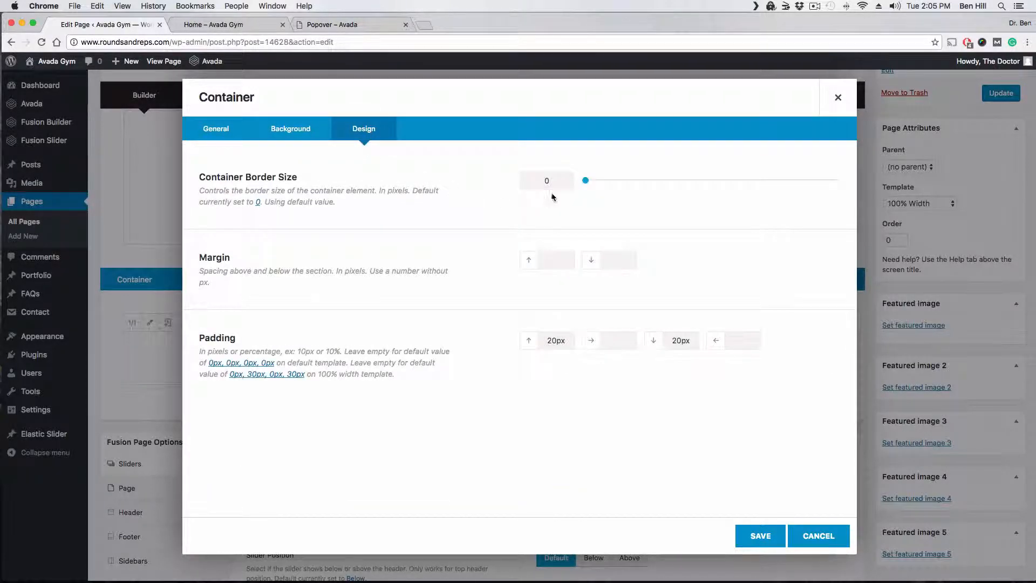
pyautogui.click(227, 139)
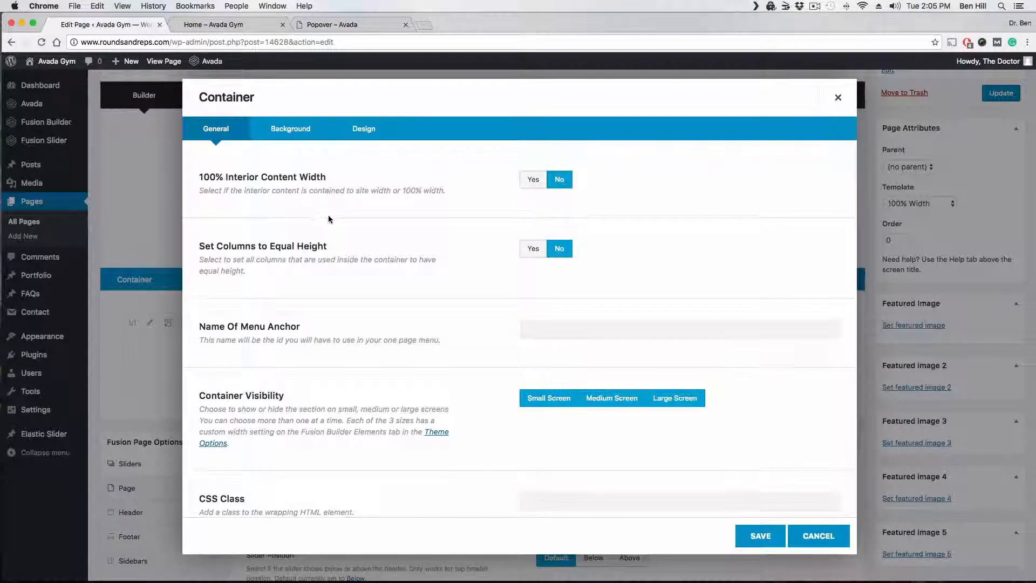
pyautogui.scroll(-3, 328, 215)
pyautogui.click(761, 535)
# - Preview the changed Home page and inspect the container's background image below the slider
pyautogui.scroll(3, 779, 359)
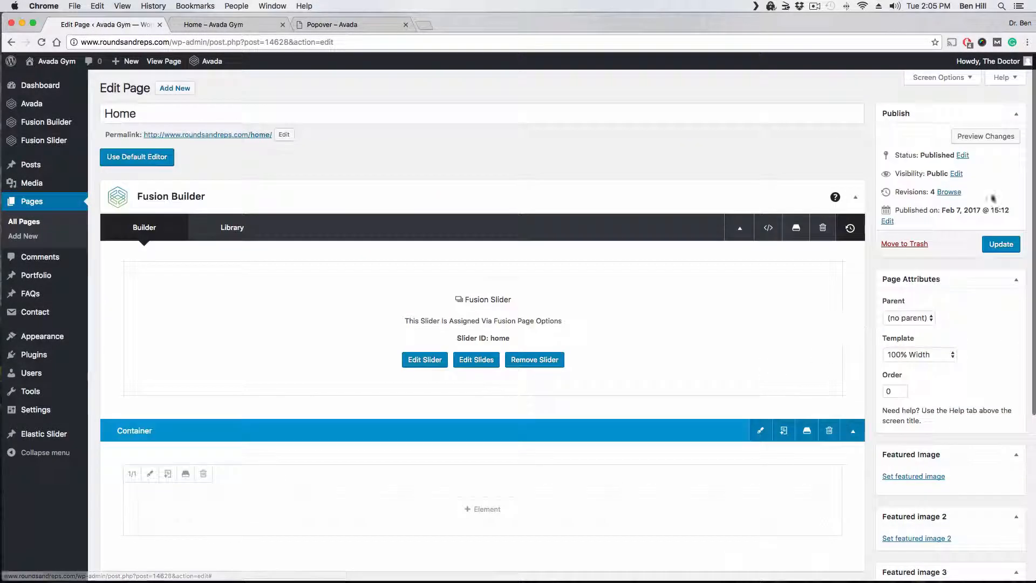
pyautogui.click(986, 136)
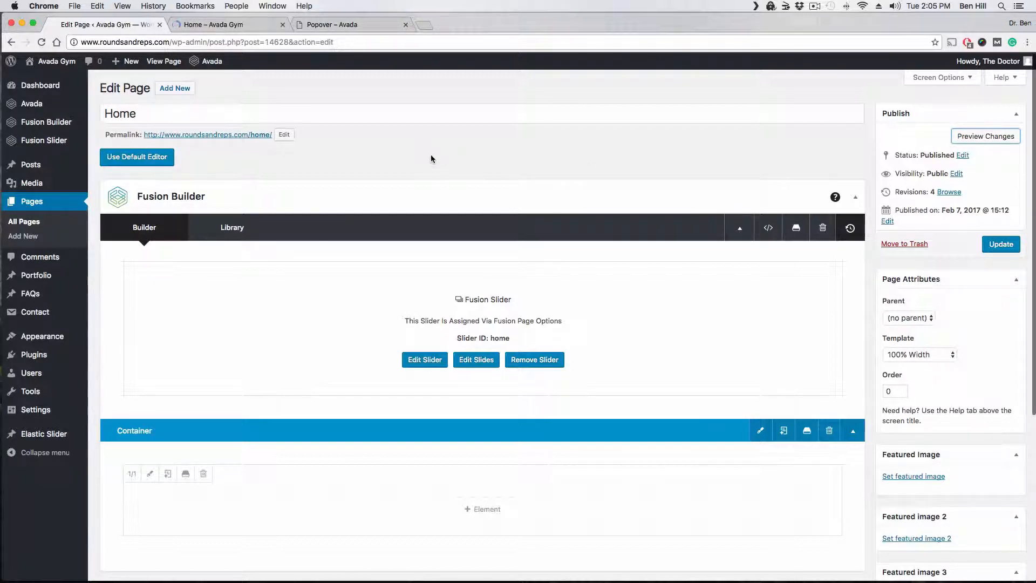
pyautogui.click(246, 31)
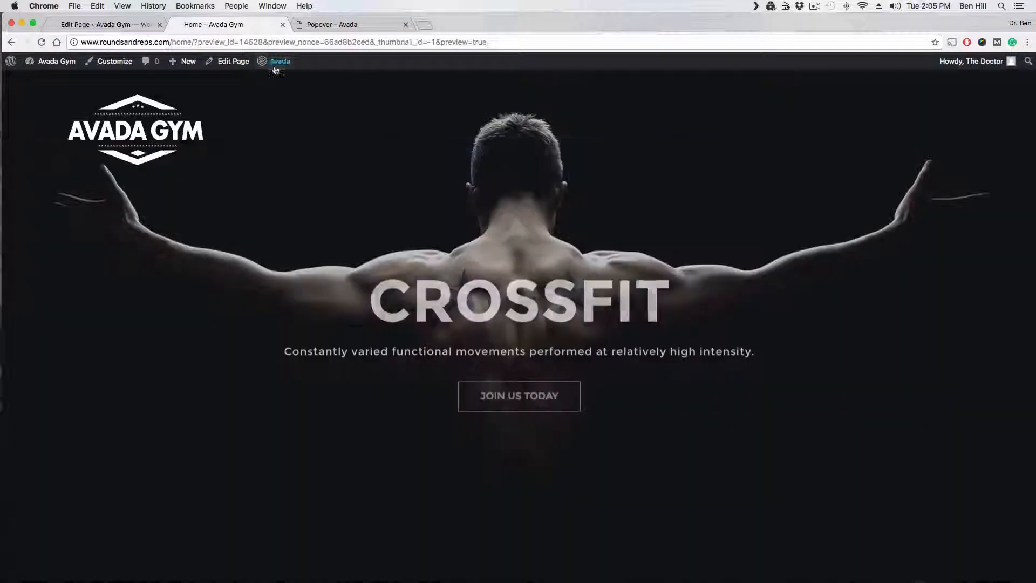
pyautogui.scroll(-5, 163, 221)
pyautogui.scroll(-1, 163, 220)
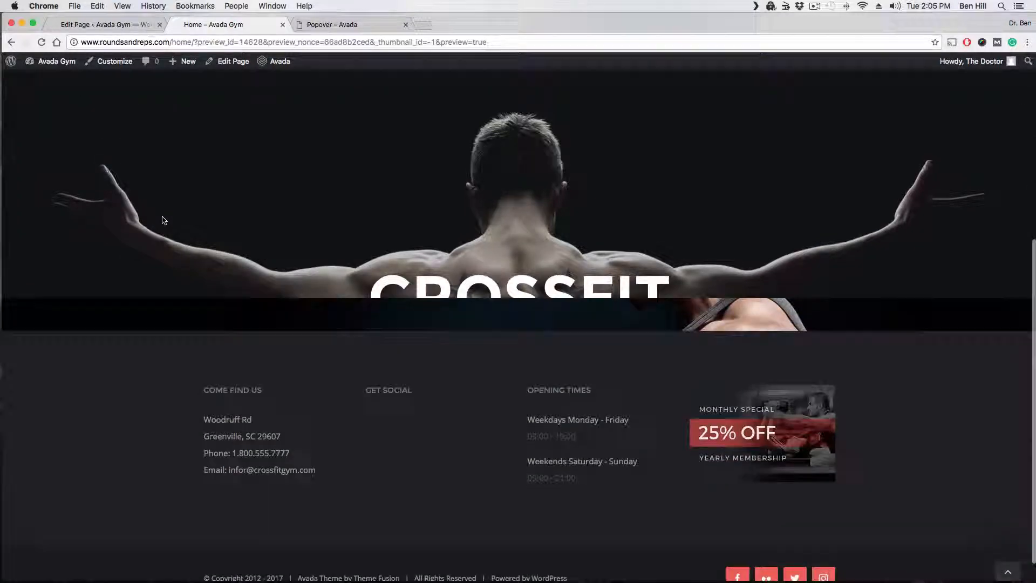
pyautogui.scroll(-1, 160, 262)
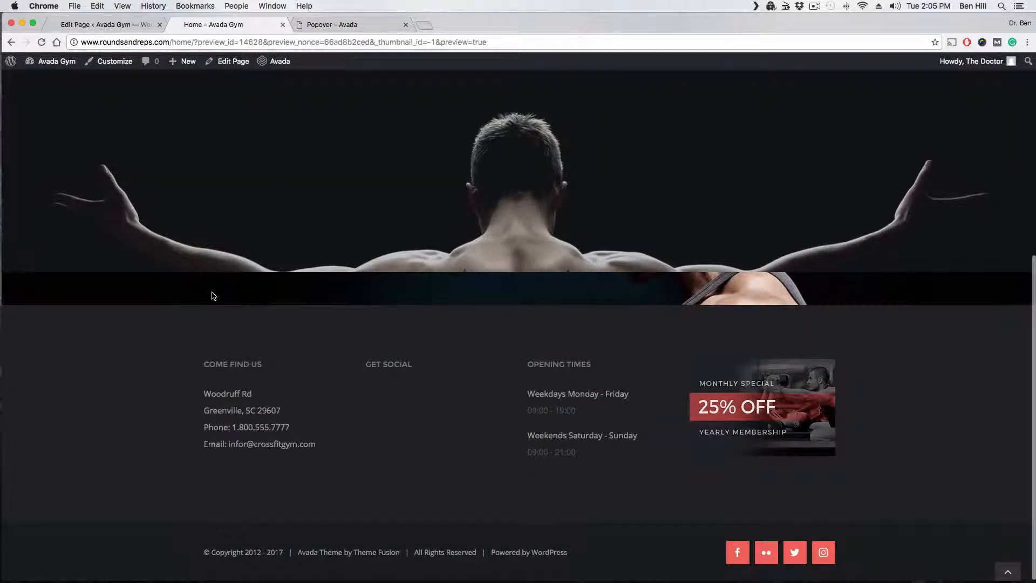
# - Increase the container's vertical padding in its design settings and save the container
pyautogui.click(129, 25)
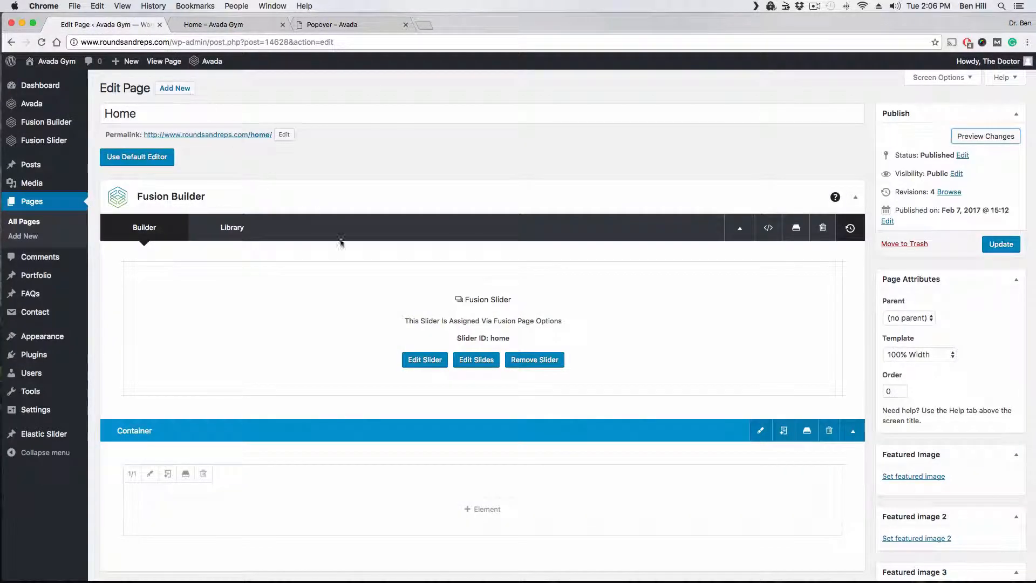
pyautogui.scroll(-3, 726, 403)
pyautogui.click(759, 359)
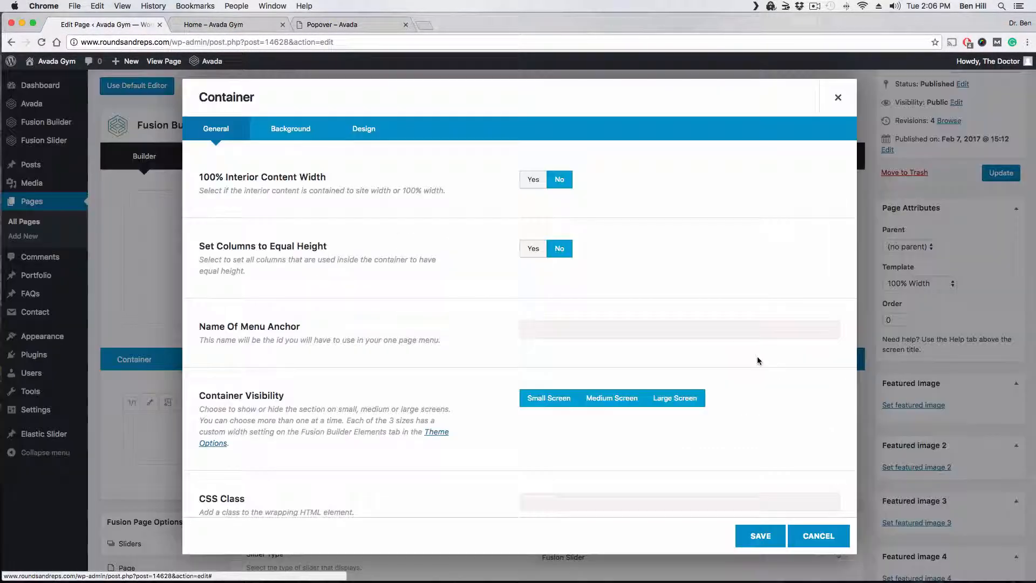
pyautogui.scroll(-5, 455, 273)
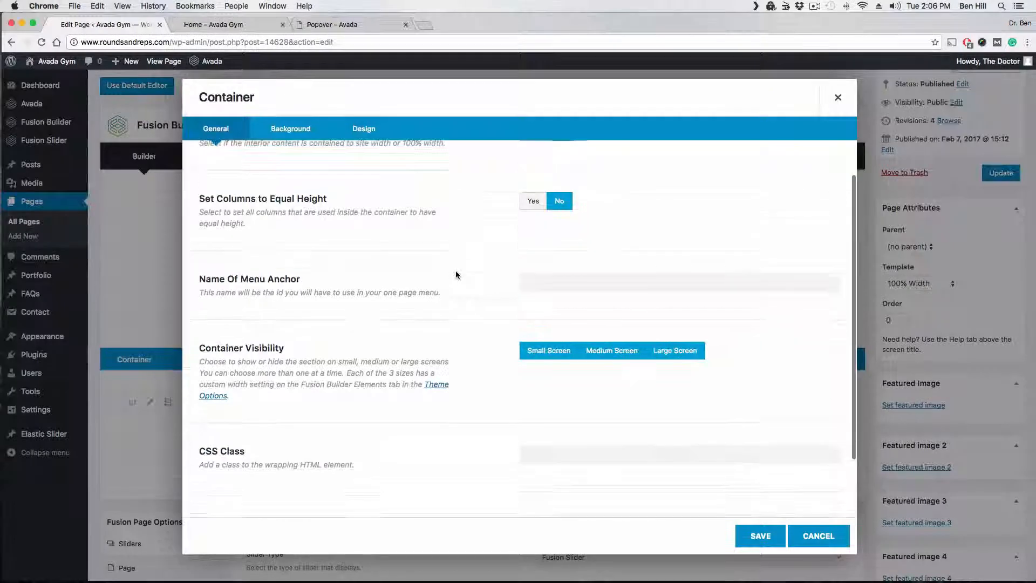
pyautogui.scroll(5, 447, 261)
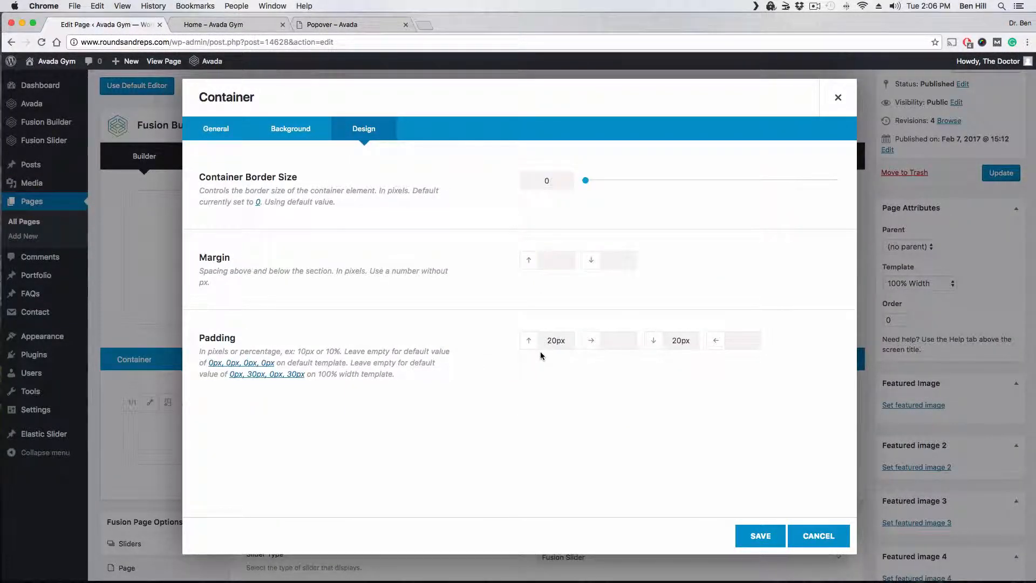
pyautogui.moveTo(556, 341); pyautogui.dragTo(547, 342)
pyautogui.write('50')
pyautogui.click(760, 536)
# - Preview the Home page again and check the container's height between the slider and the footer
pyautogui.scroll(2, 985, 223)
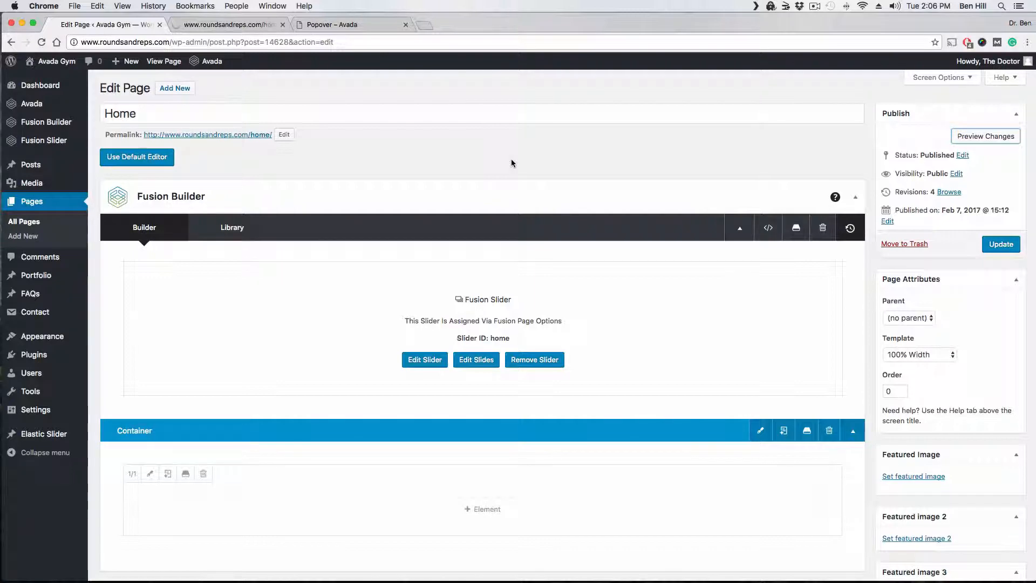
pyautogui.click(227, 24)
pyautogui.scroll(-5, 266, 201)
pyautogui.scroll(-5, 266, 201)
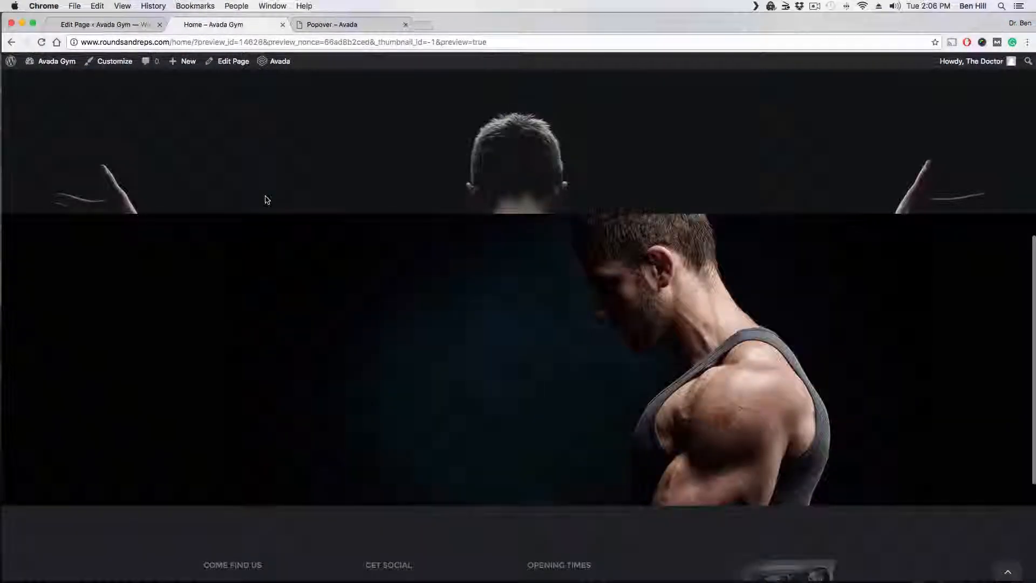
pyautogui.scroll(10, 273, 199)
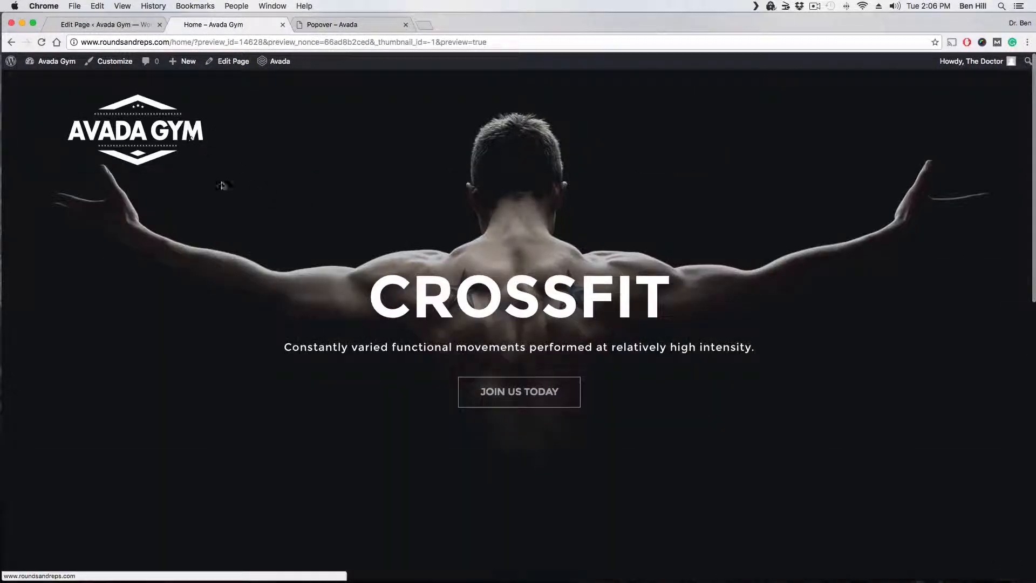
pyautogui.scroll(-5, 264, 200)
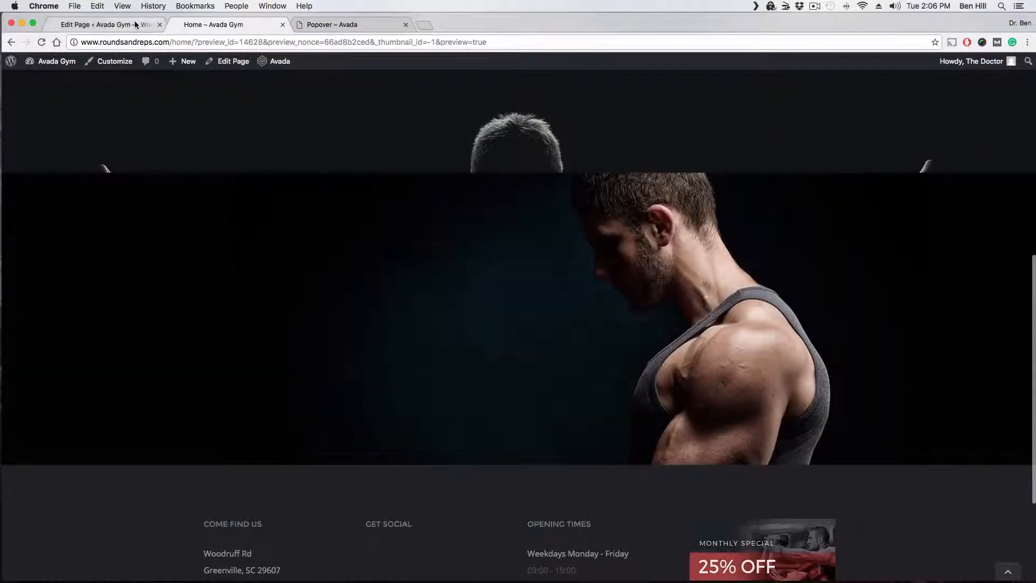
# - Set the container's bottom padding to 200px in its design settings and save the container
pyautogui.click(102, 24)
pyautogui.scroll(-5, 356, 328)
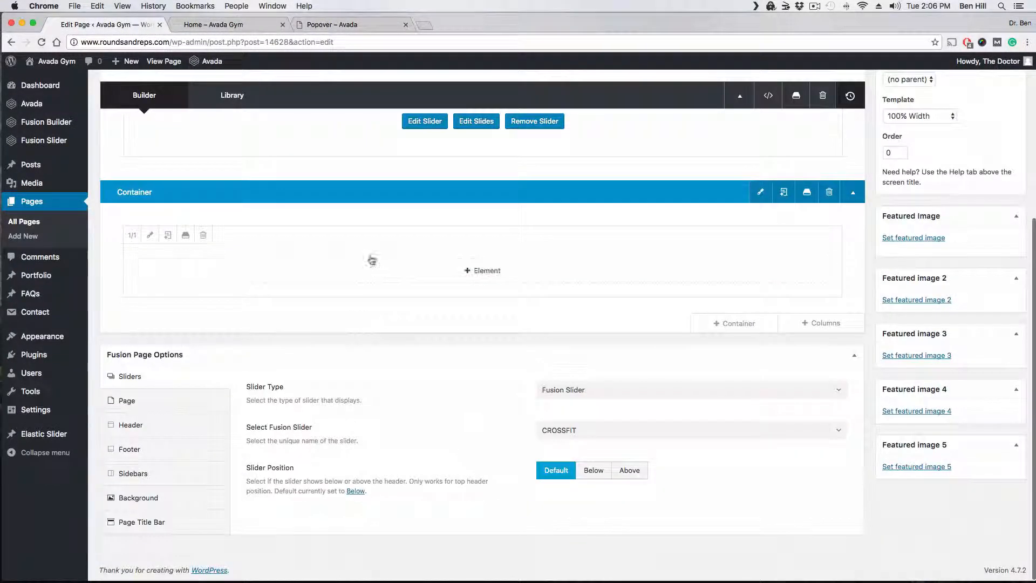
pyautogui.click(760, 192)
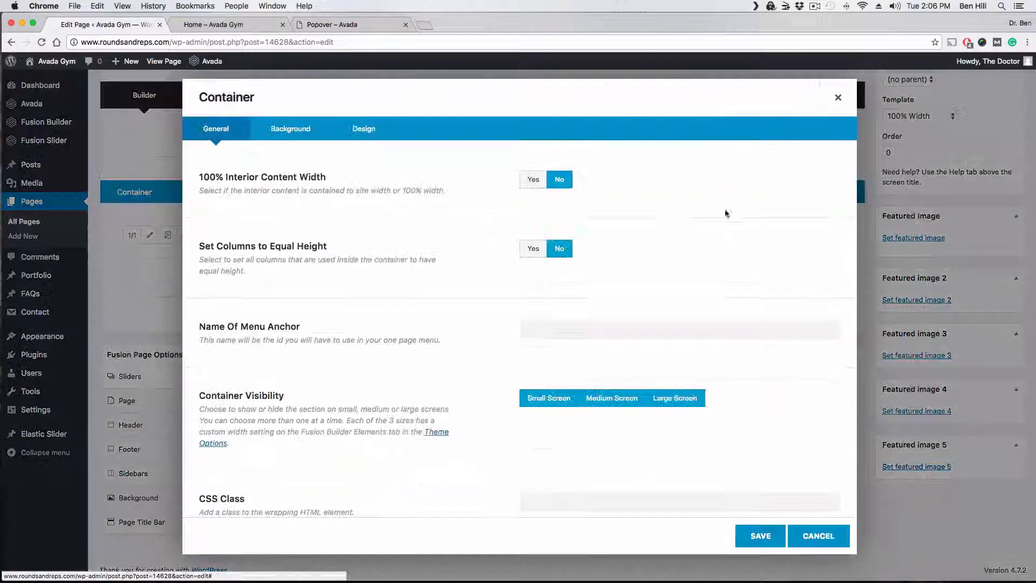
pyautogui.click(364, 130)
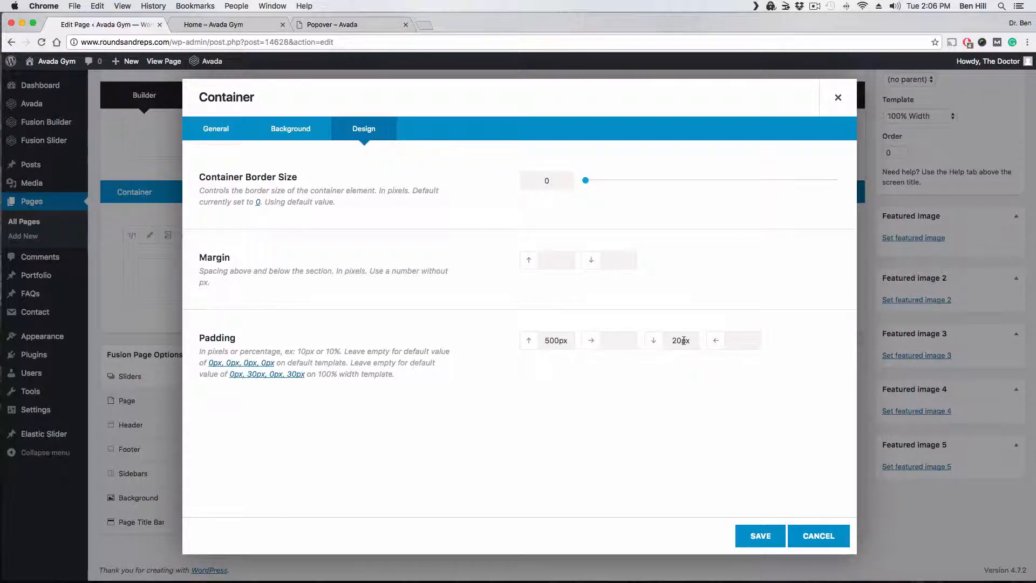
pyautogui.click(219, 24)
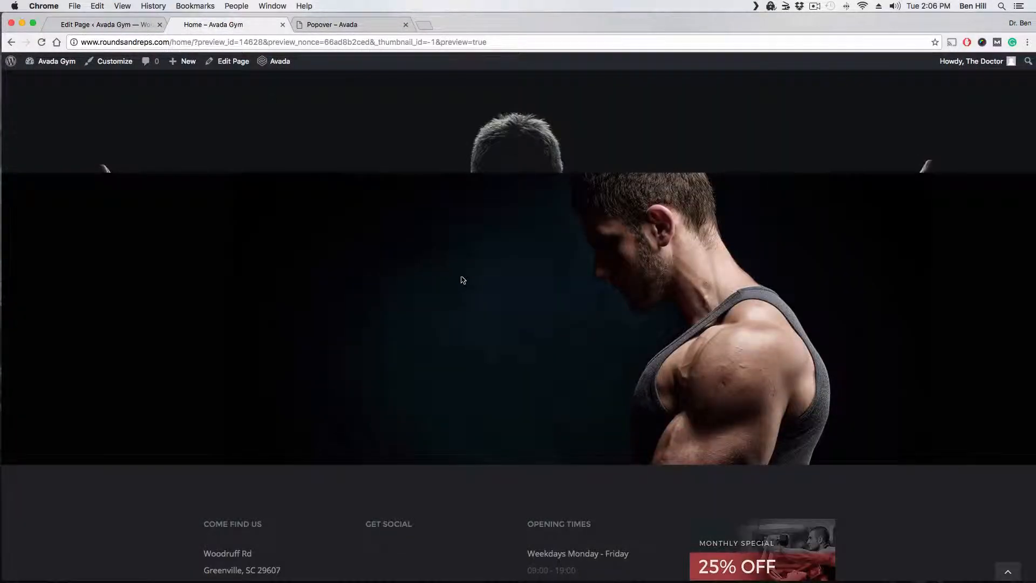
pyautogui.click(104, 24)
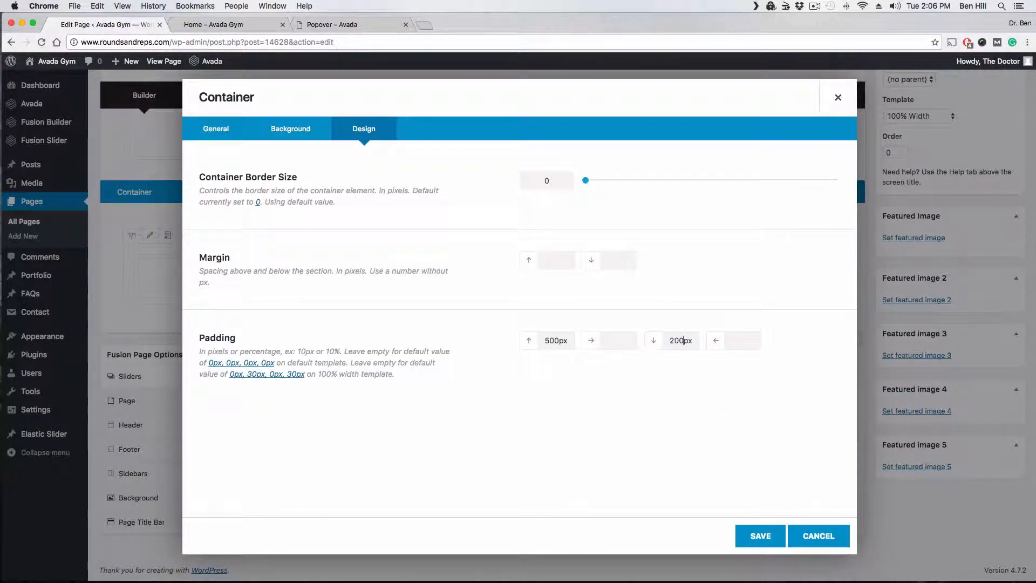
pyautogui.click(760, 535)
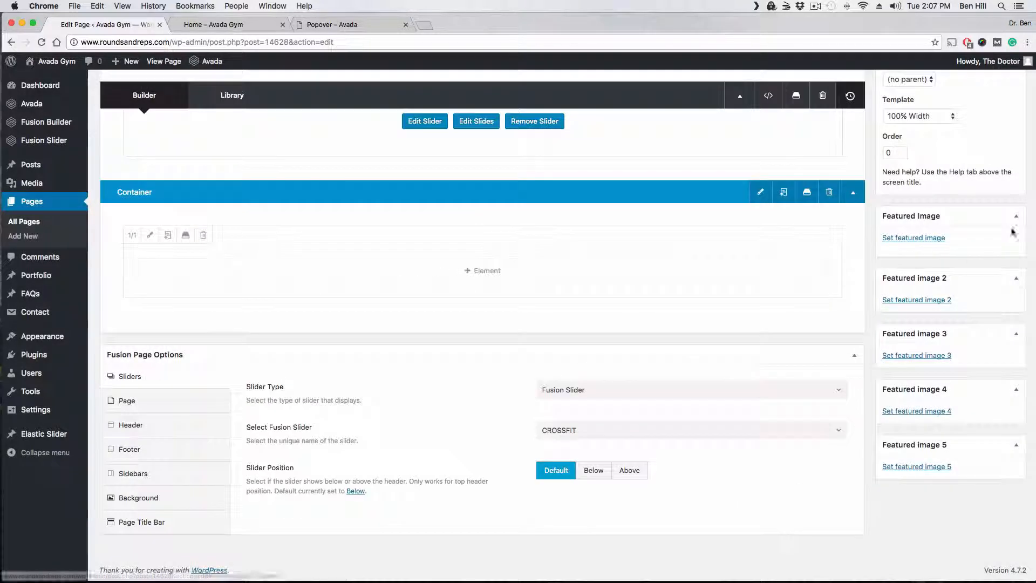
# - Preview the changed Home page and check how much of the container's background image shows below the slider
pyautogui.scroll(5, 1002, 224)
pyautogui.click(986, 136)
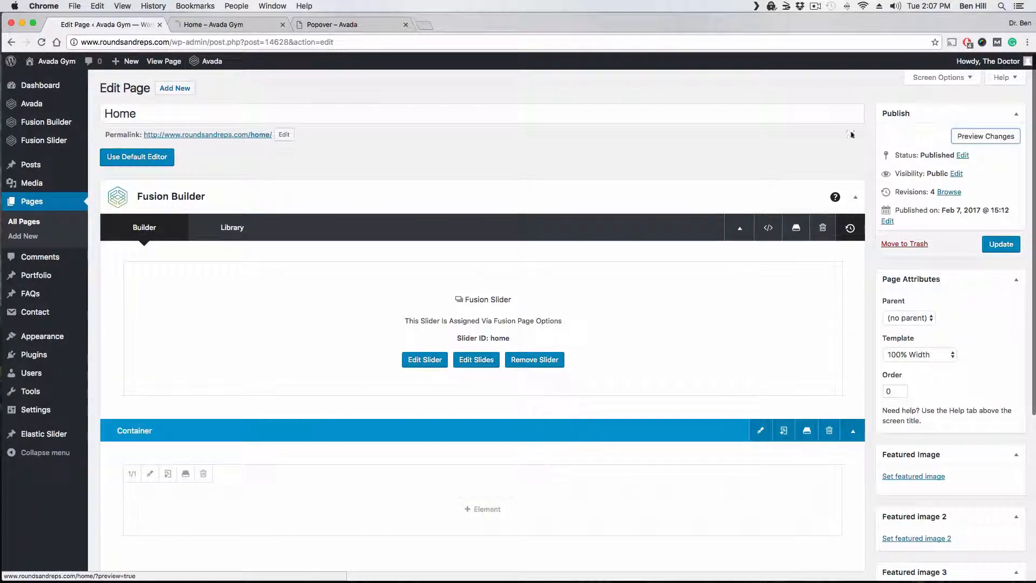
pyautogui.click(238, 24)
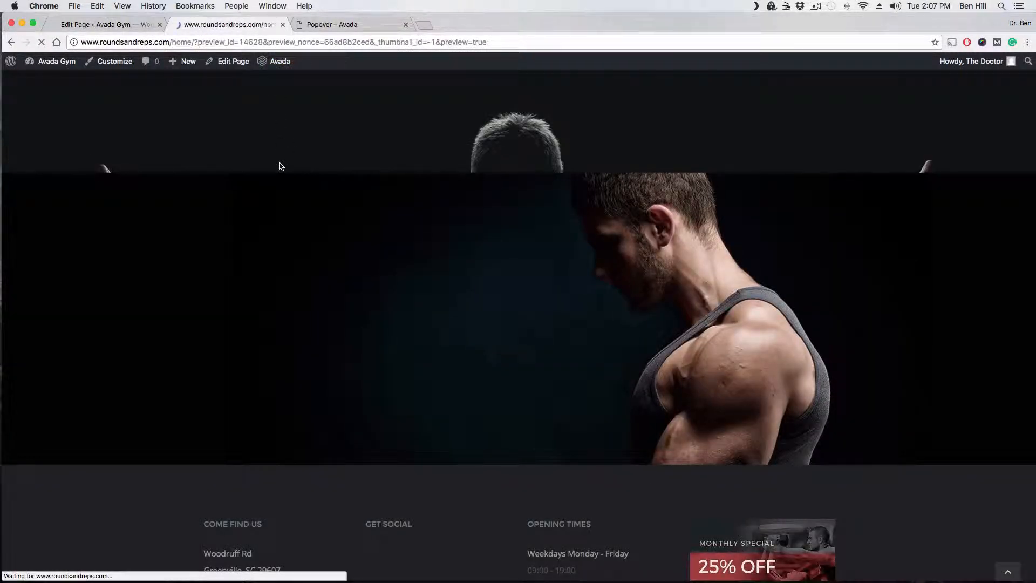
pyautogui.scroll(-5, 306, 205)
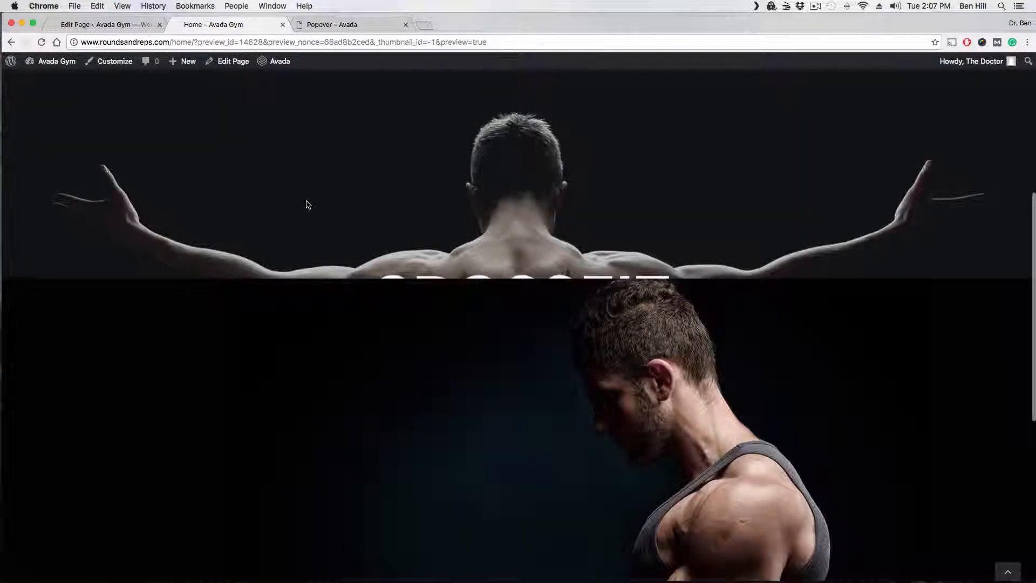
pyautogui.scroll(-3, 308, 204)
pyautogui.scroll(2, 650, 284)
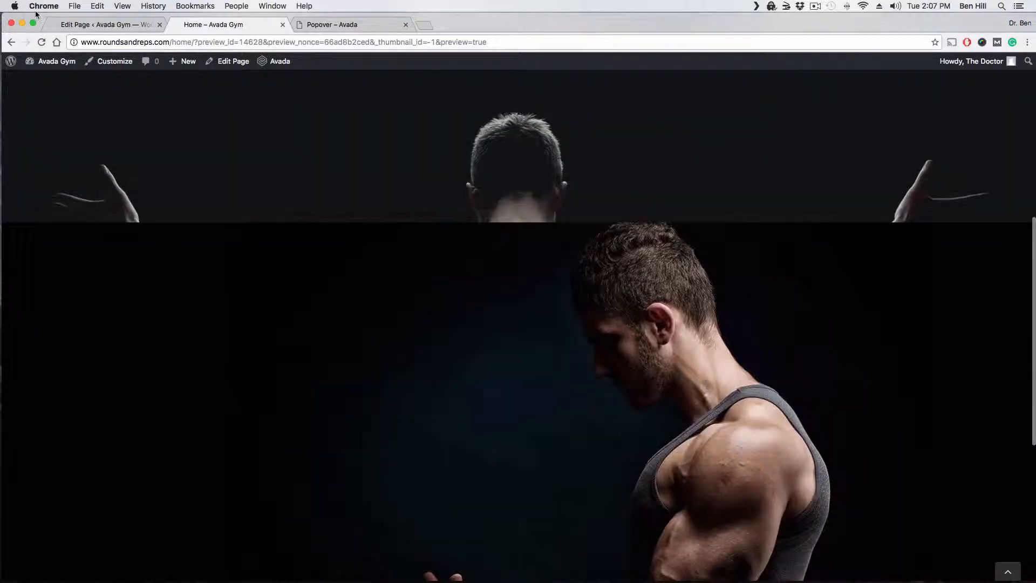
# - Add a Content Boxes element to the container's 1/1 column
pyautogui.click(102, 25)
pyautogui.scroll(-1, 296, 260)
pyautogui.scroll(-4, 295, 260)
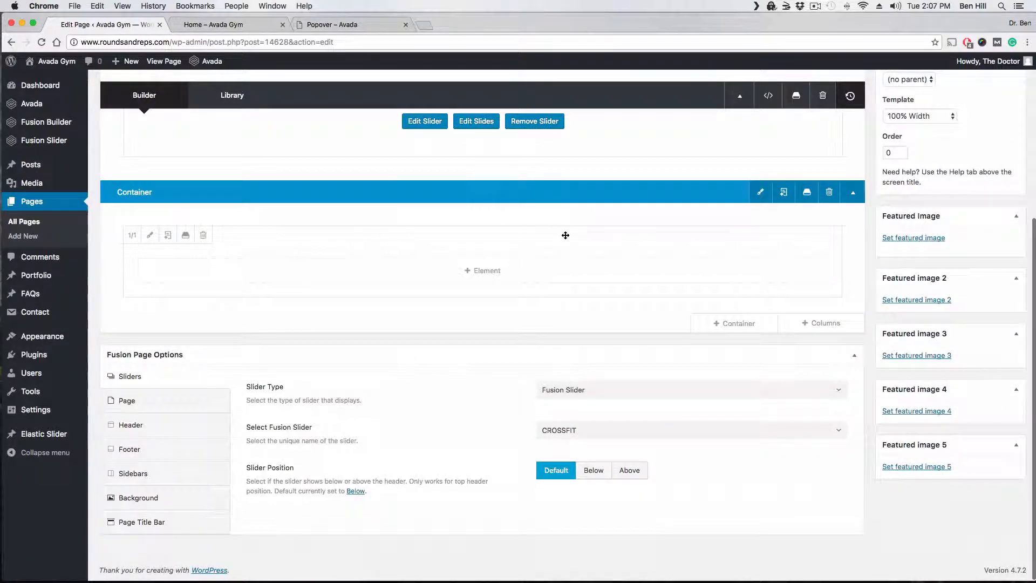
pyautogui.click(484, 271)
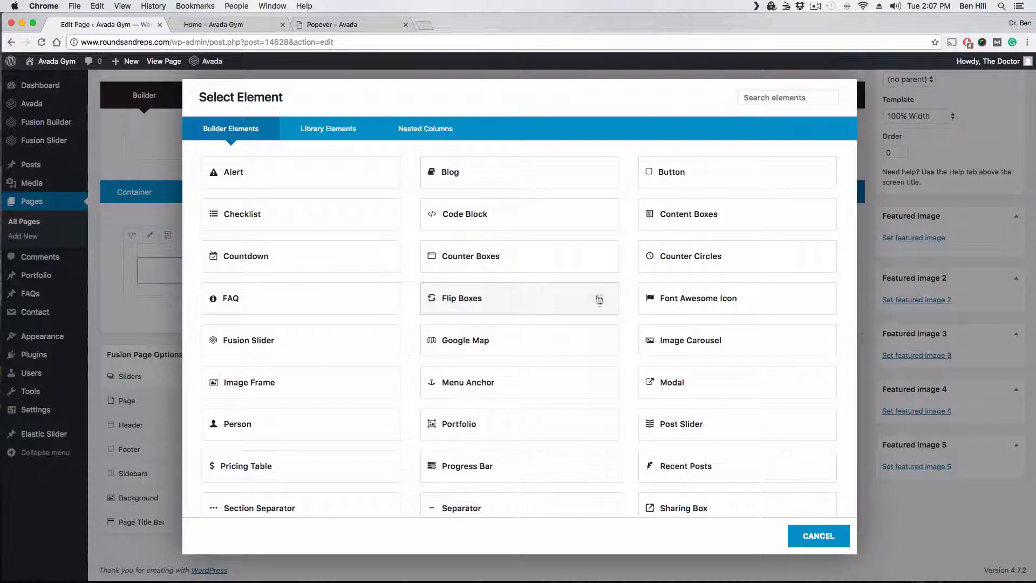
pyautogui.click(699, 224)
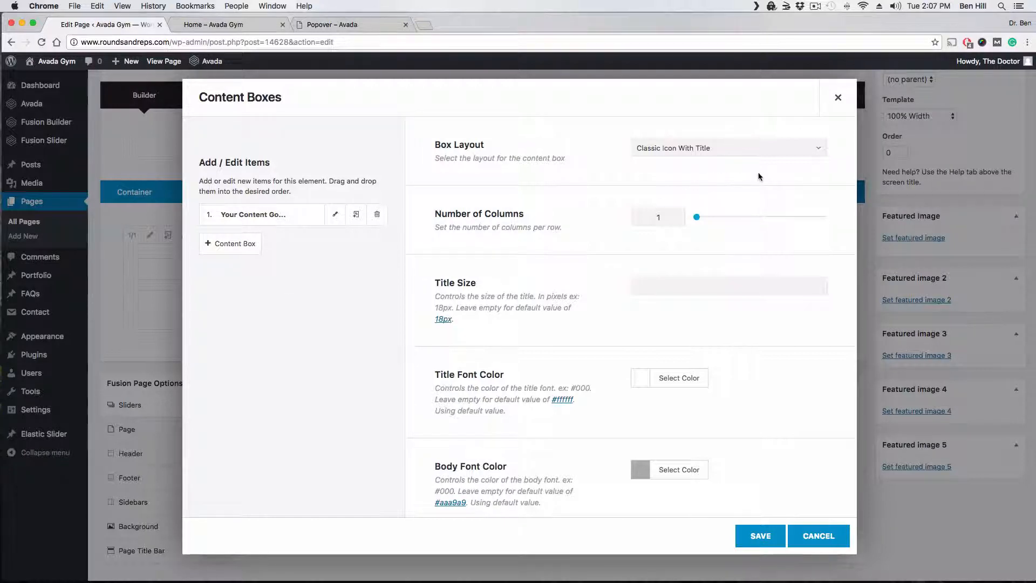
# - Edit the first content box and set its title to "Hello This is a Box"
pyautogui.click(335, 215)
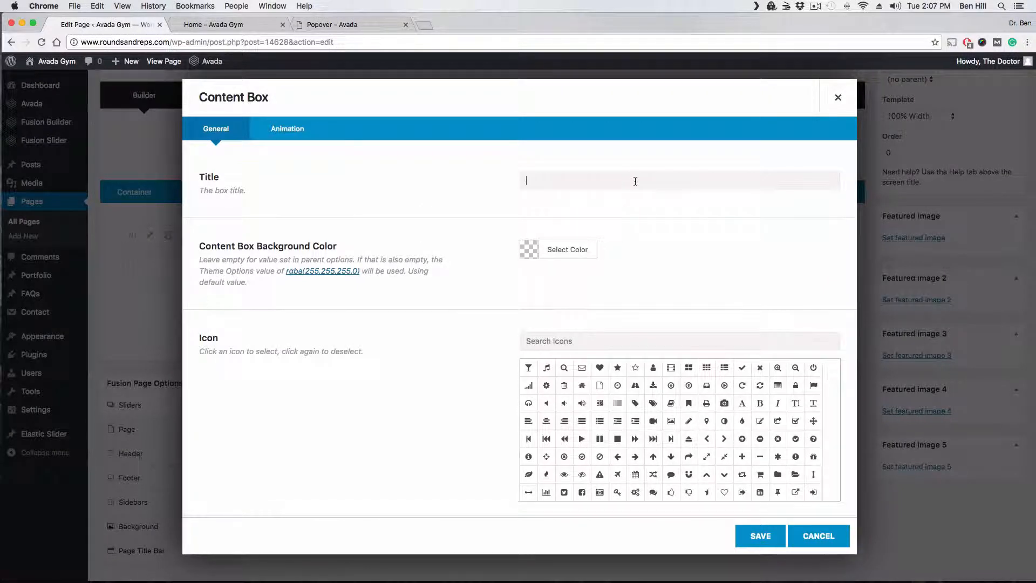
pyautogui.write('Hello')
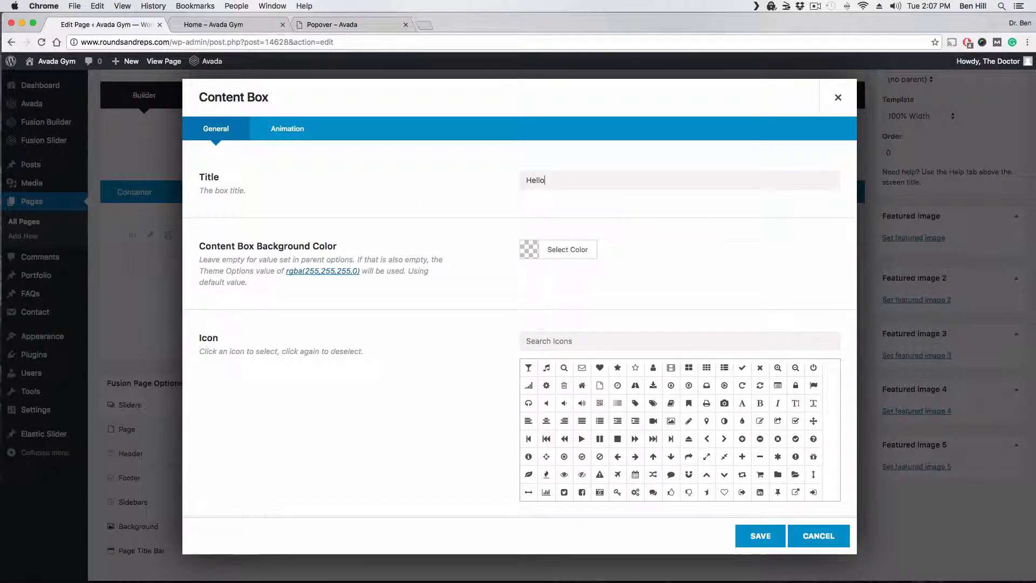
pyautogui.write(' This is')
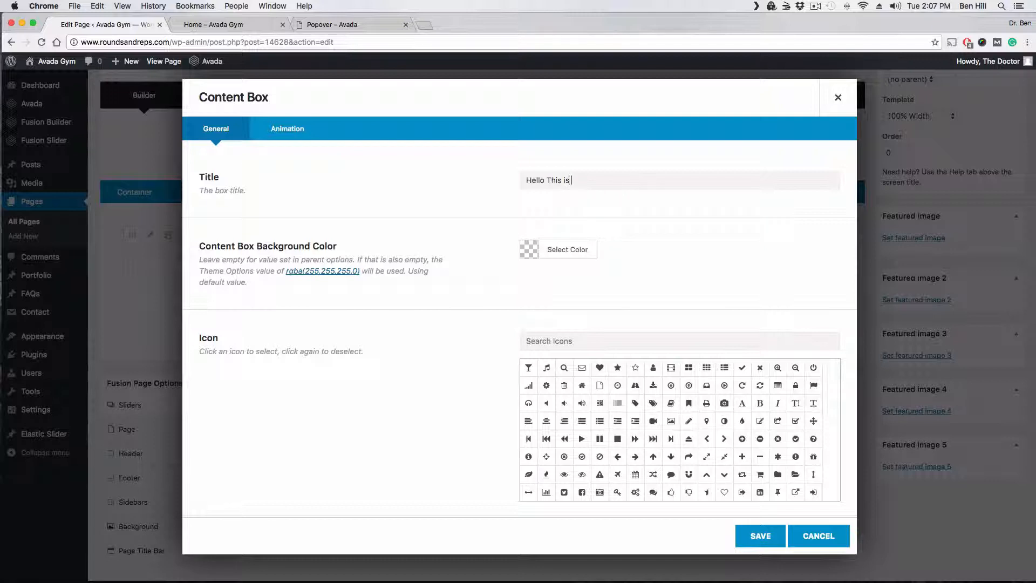
pyautogui.write(' a Box')
# - Choose the leaf icon for the content box
pyautogui.scroll(-5, 427, 273)
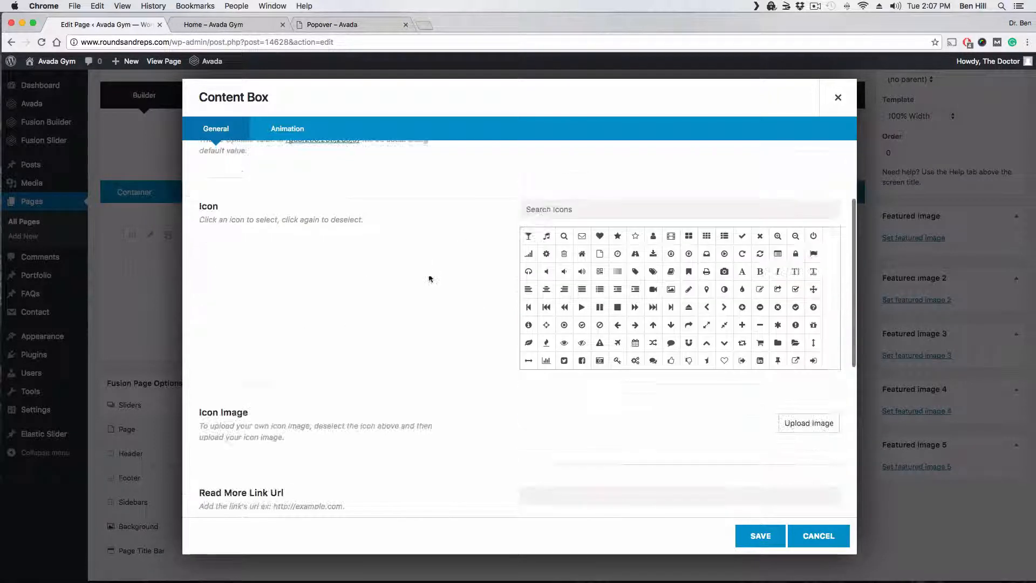
pyautogui.click(547, 343)
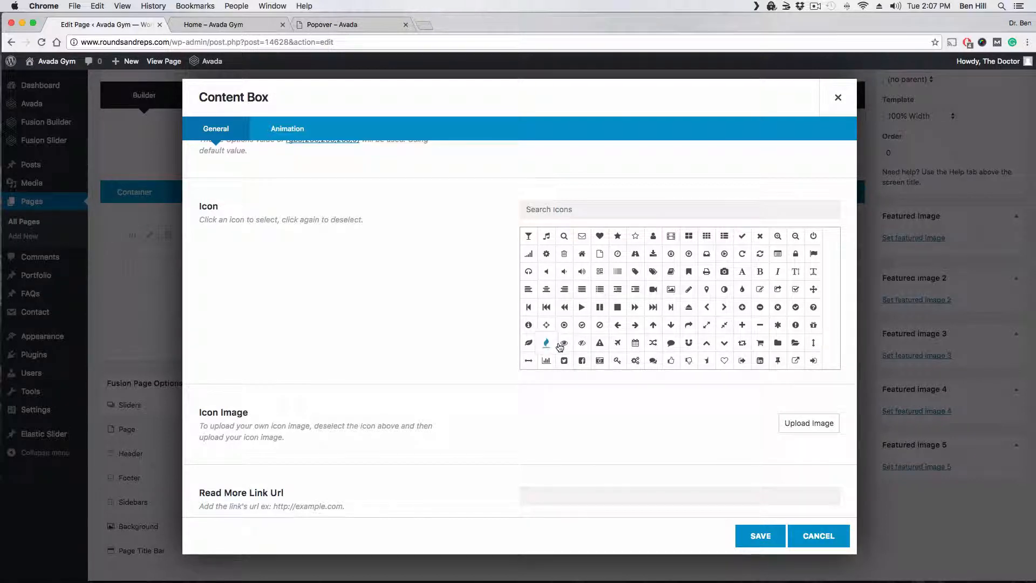
pyautogui.click(528, 346)
# - Replace the content box's placeholder text with "Thank you for viewing our website!" and save the box
pyautogui.scroll(-5, 442, 312)
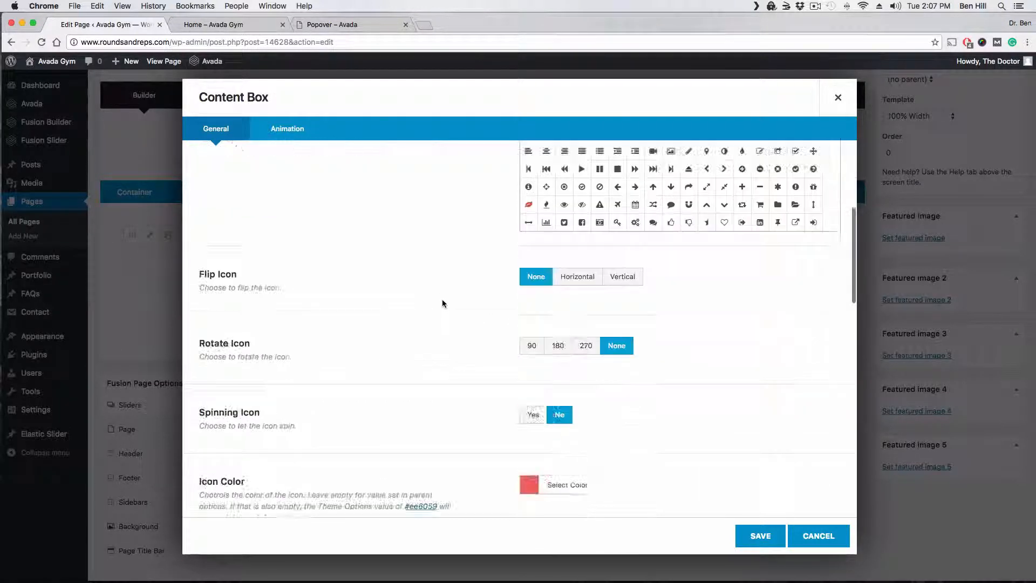
pyautogui.scroll(-4, 430, 290)
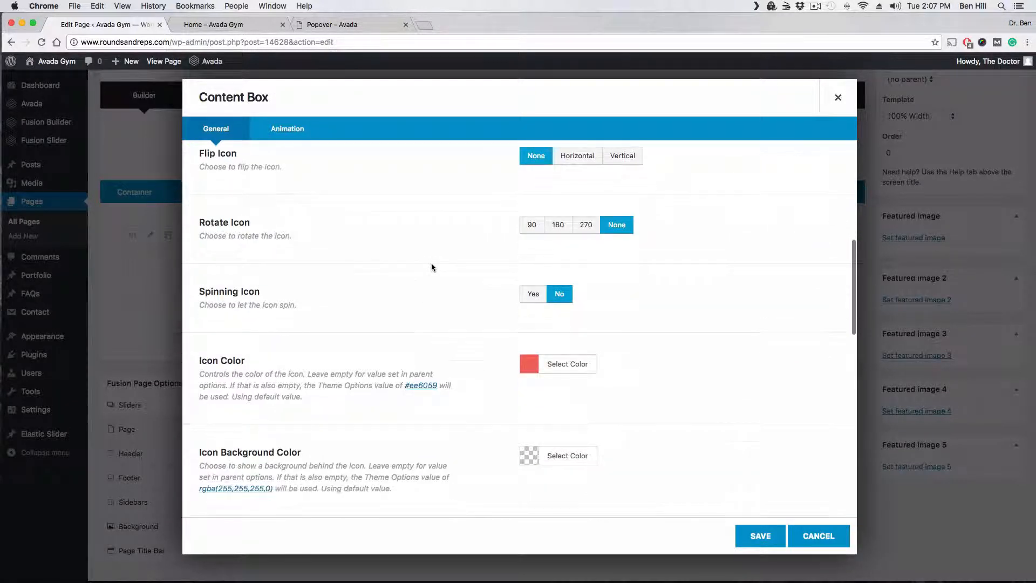
pyautogui.scroll(-5, 446, 319)
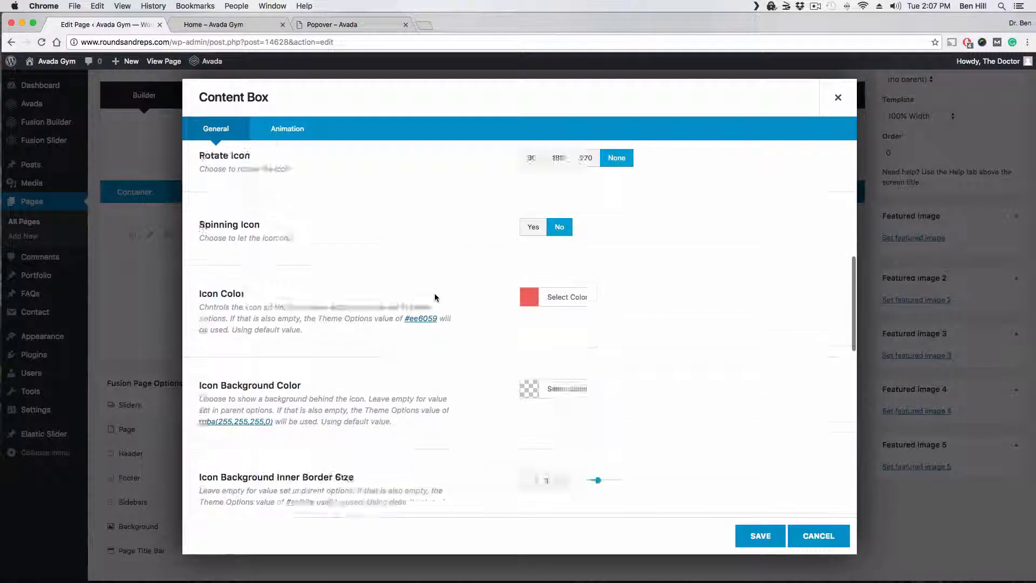
pyautogui.scroll(-9, 426, 294)
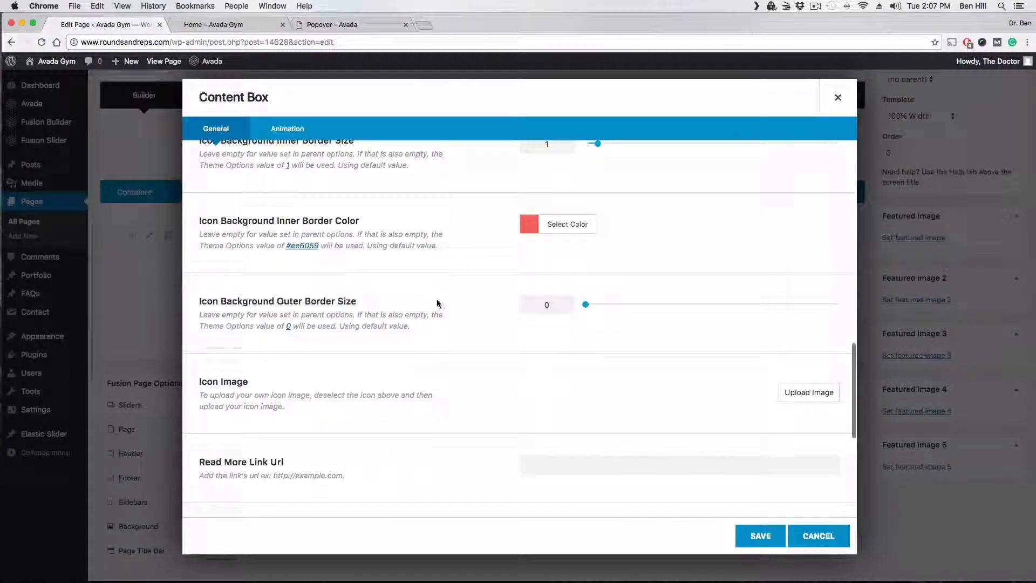
pyautogui.scroll(-2, 486, 313)
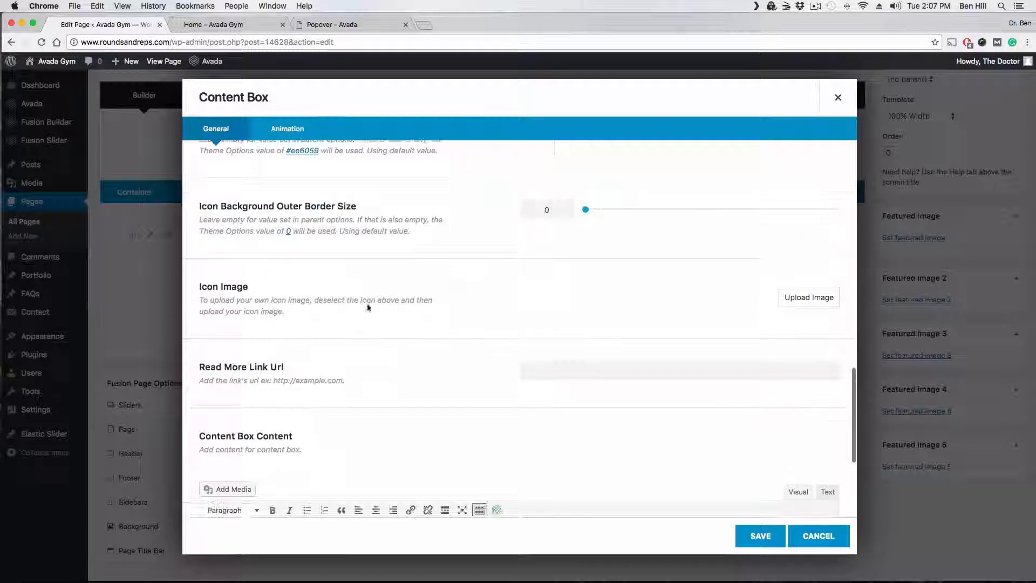
pyautogui.scroll(-5, 264, 288)
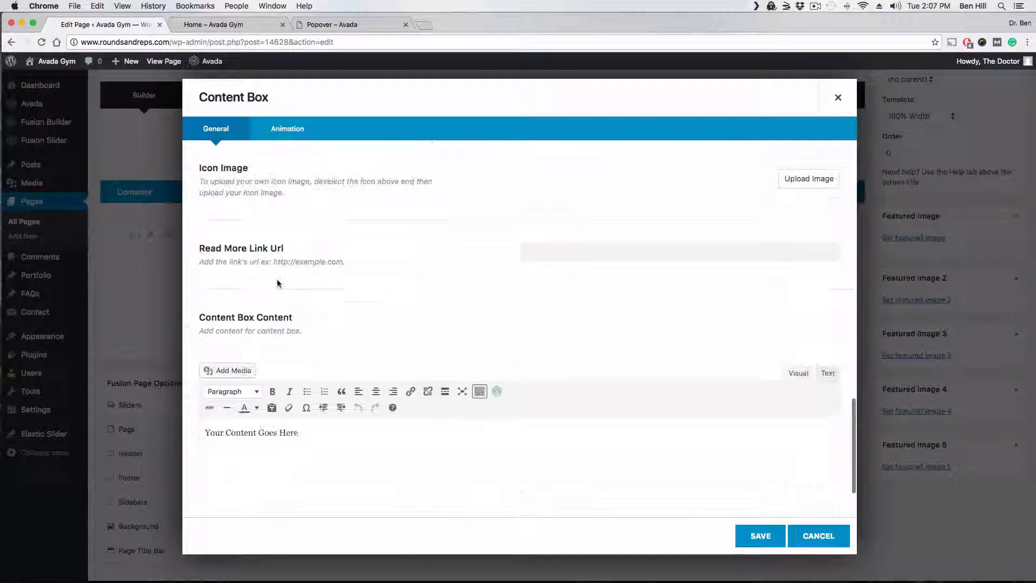
pyautogui.click(289, 380)
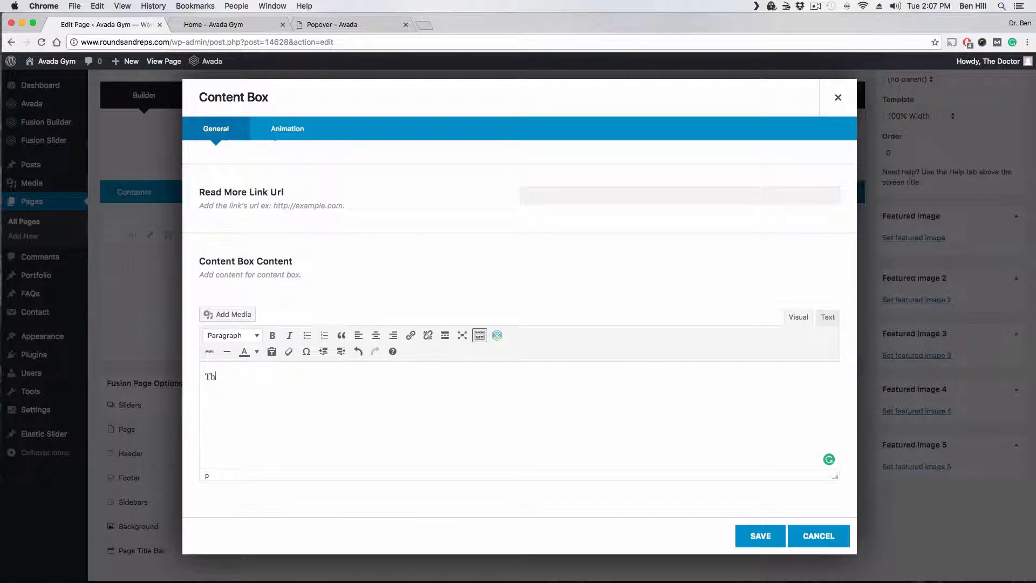
pyautogui.write('Thank you for')
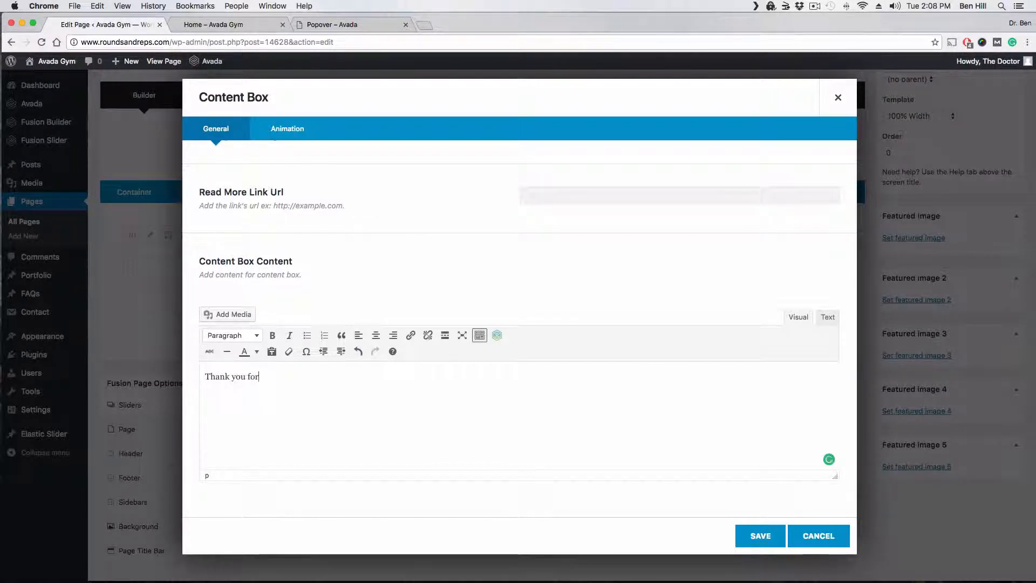
pyautogui.write(' viewin')
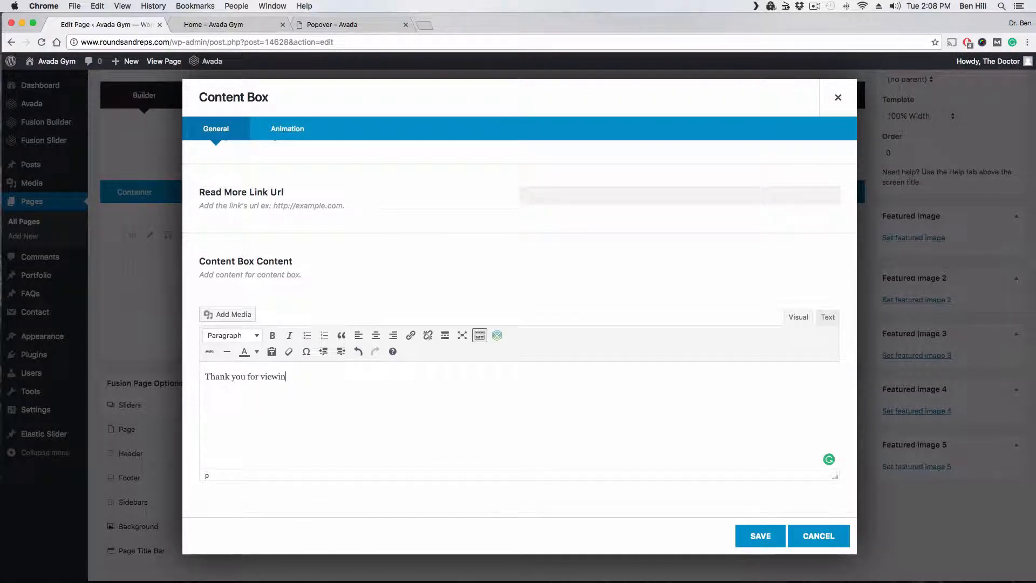
pyautogui.write('g our website!')
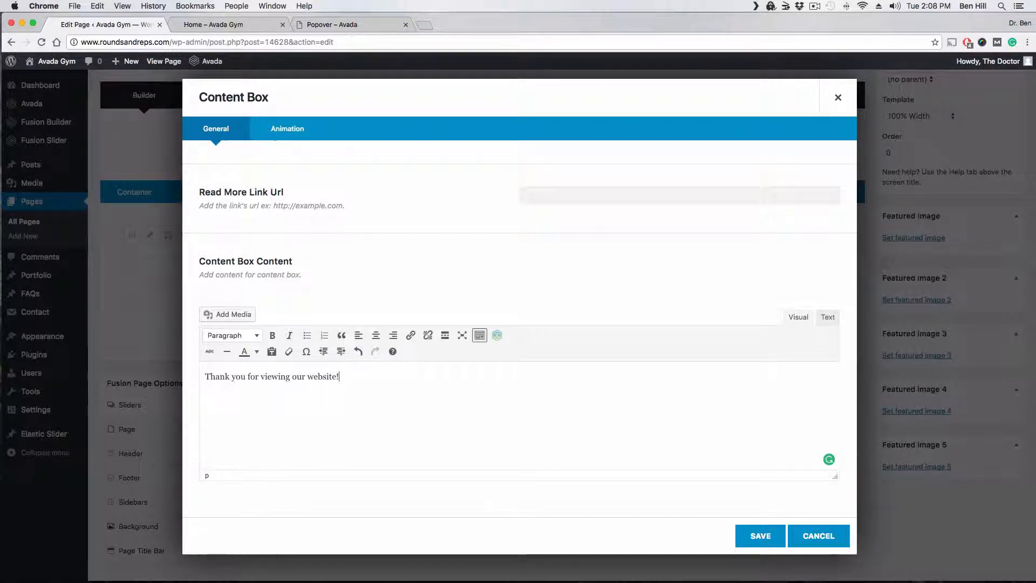
pyautogui.click(758, 536)
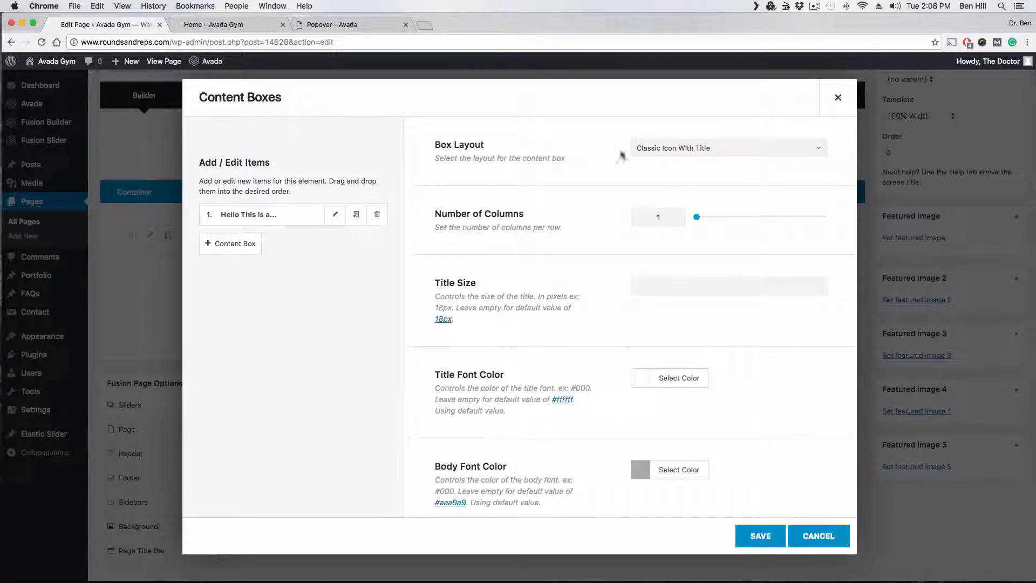
# - Save the Content Boxes element and preview the Home page to check the box over the background image
pyautogui.click(761, 536)
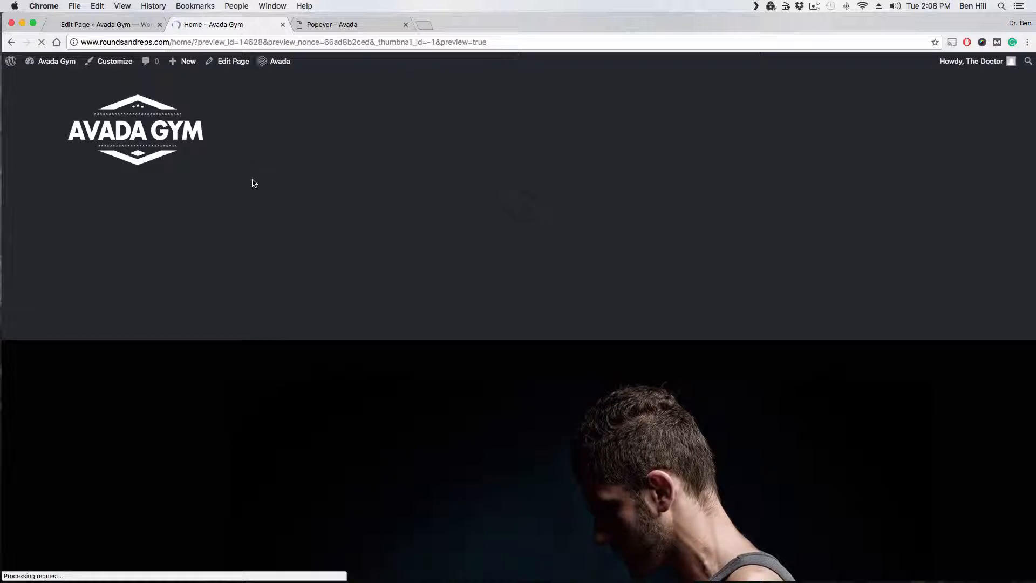
pyautogui.scroll(-6, 252, 183)
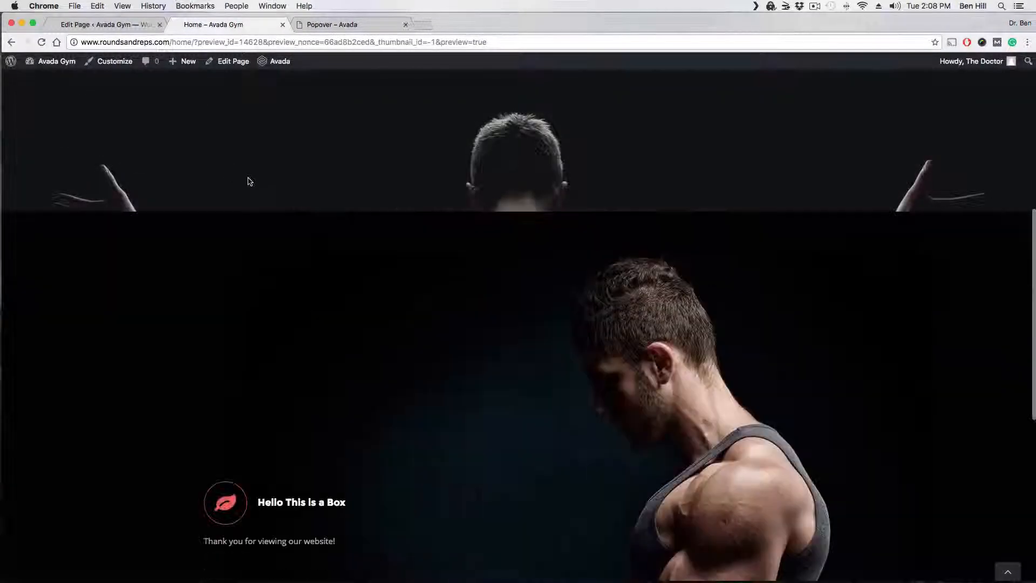
pyautogui.scroll(-3, 250, 181)
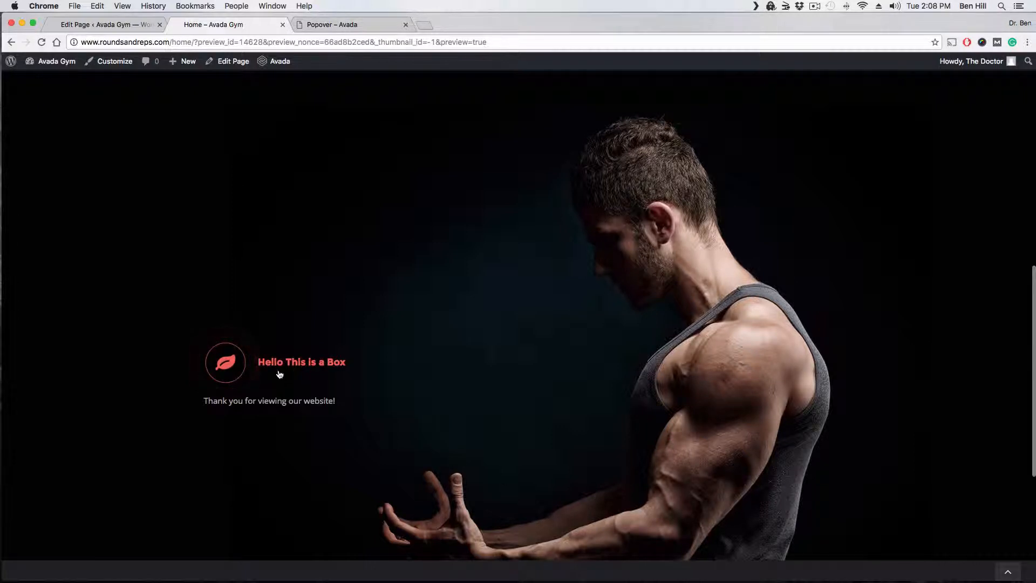
# - Reopen the Content Boxes element in the page editor and add two more content boxes
pyautogui.click(102, 24)
pyautogui.scroll(-5, 586, 344)
pyautogui.moveTo(507, 309)
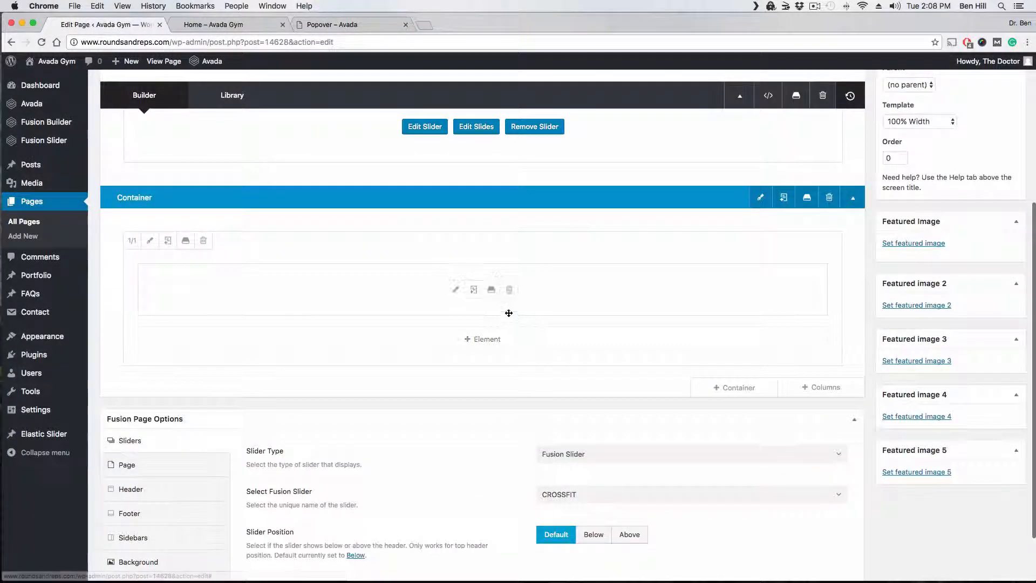
pyautogui.click(456, 290)
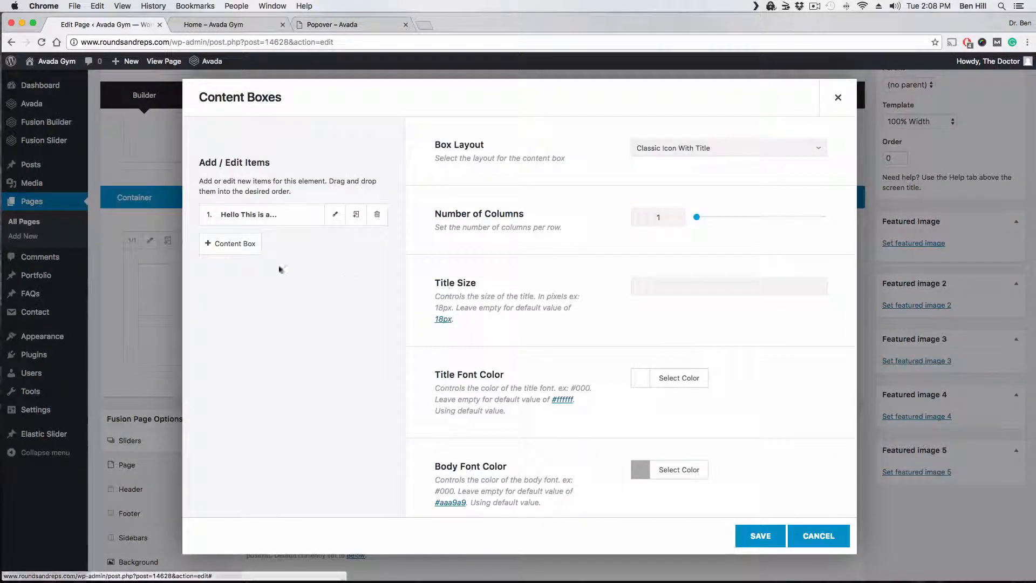
pyautogui.click(243, 250)
pyautogui.click(236, 274)
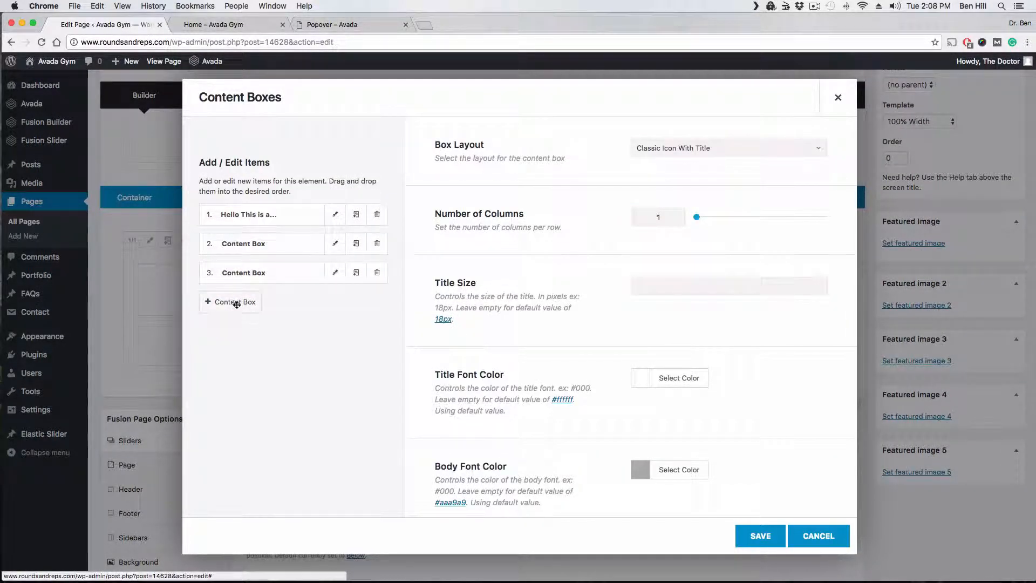
# - Add a fourth content box and set the box layout to Classic Icon On Top
pyautogui.click(236, 302)
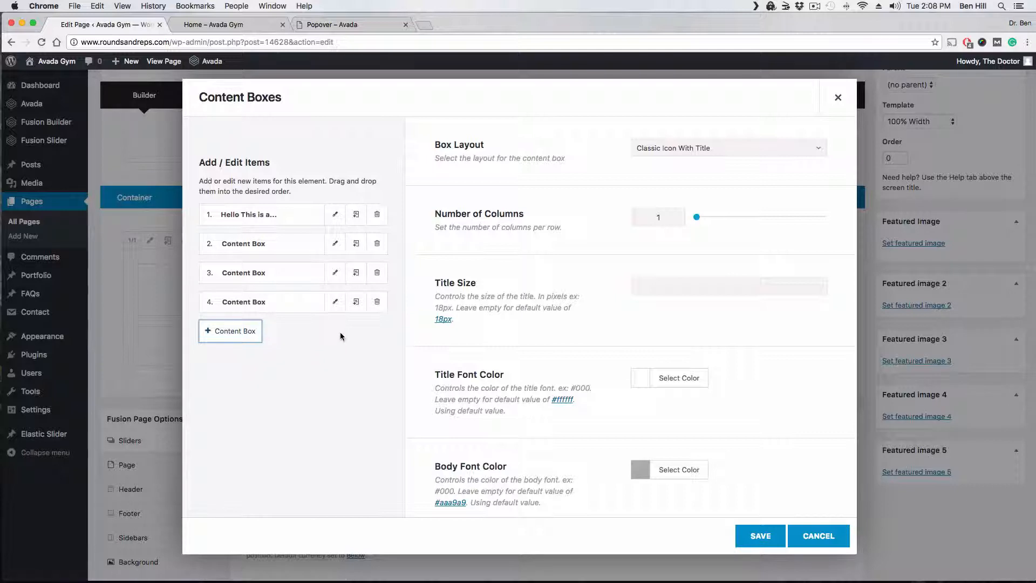
pyautogui.click(818, 155)
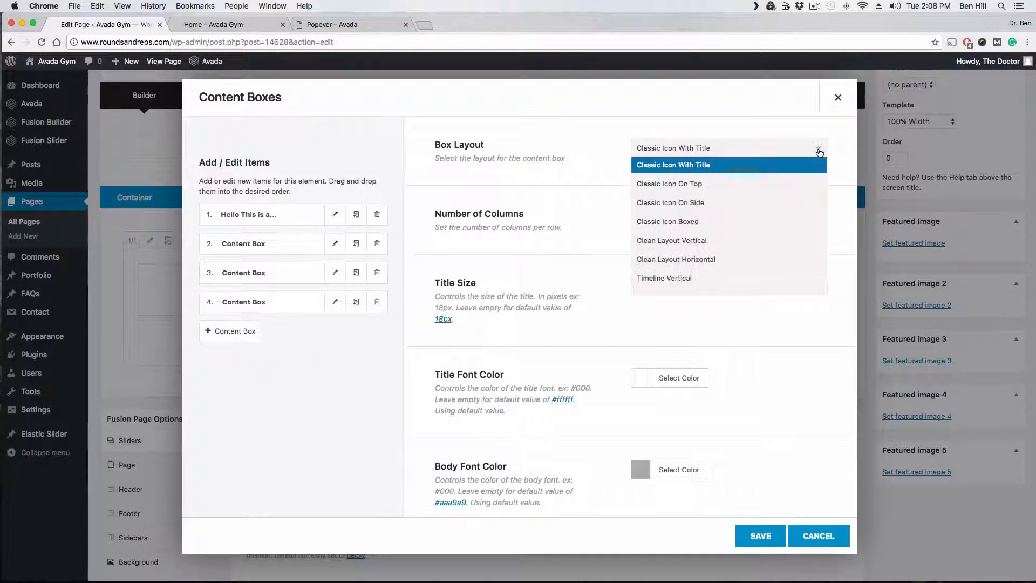
pyautogui.click(679, 185)
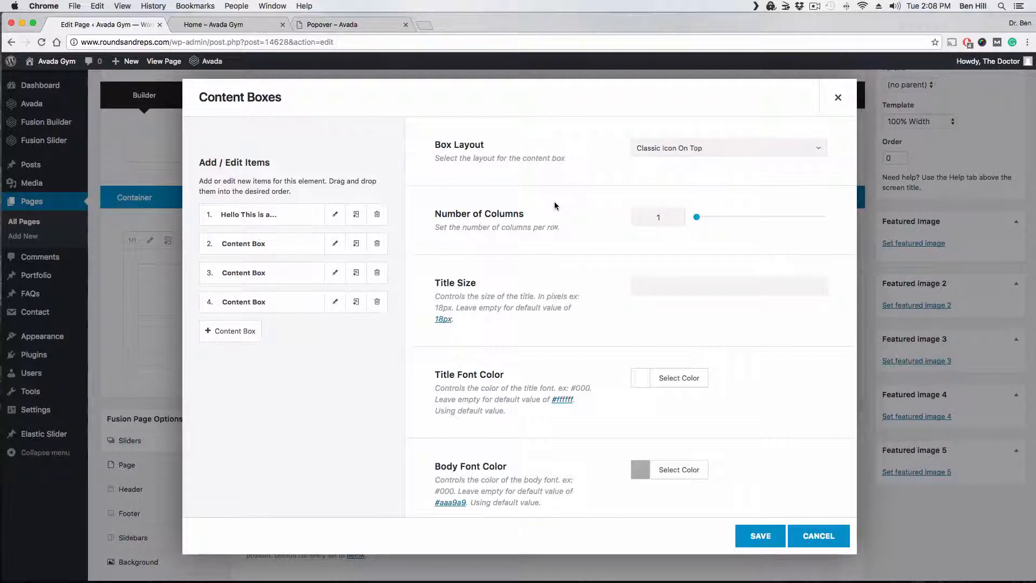
# - Assign the video camera icon to the second content box and the shopping cart icon to the third, saving each box
pyautogui.click(336, 244)
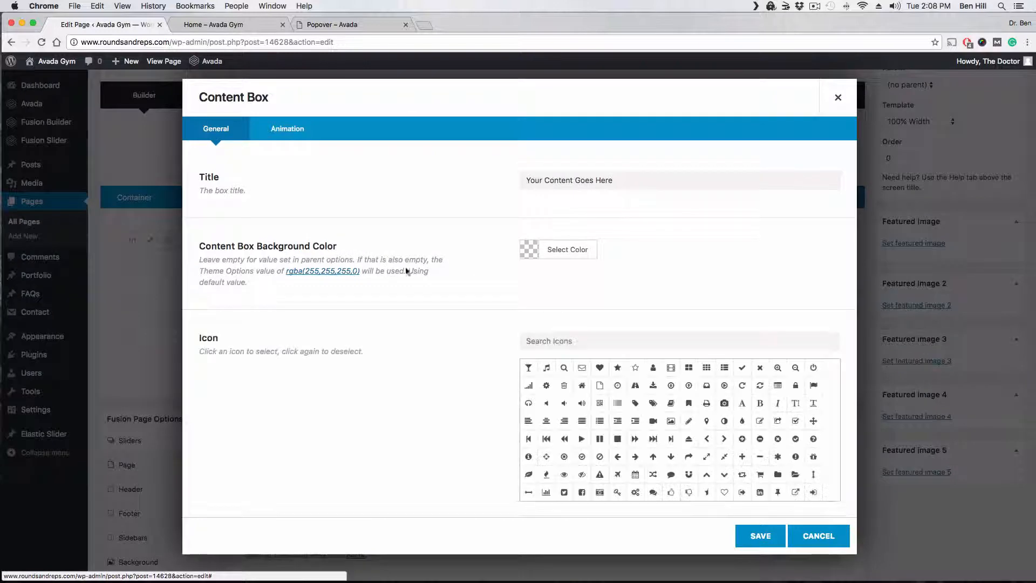
pyautogui.click(672, 405)
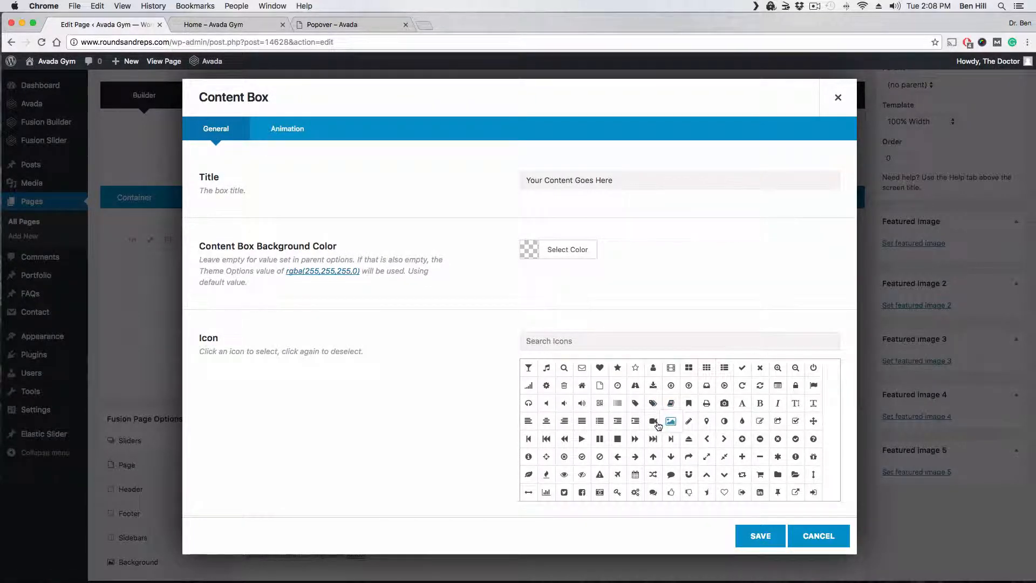
pyautogui.click(761, 536)
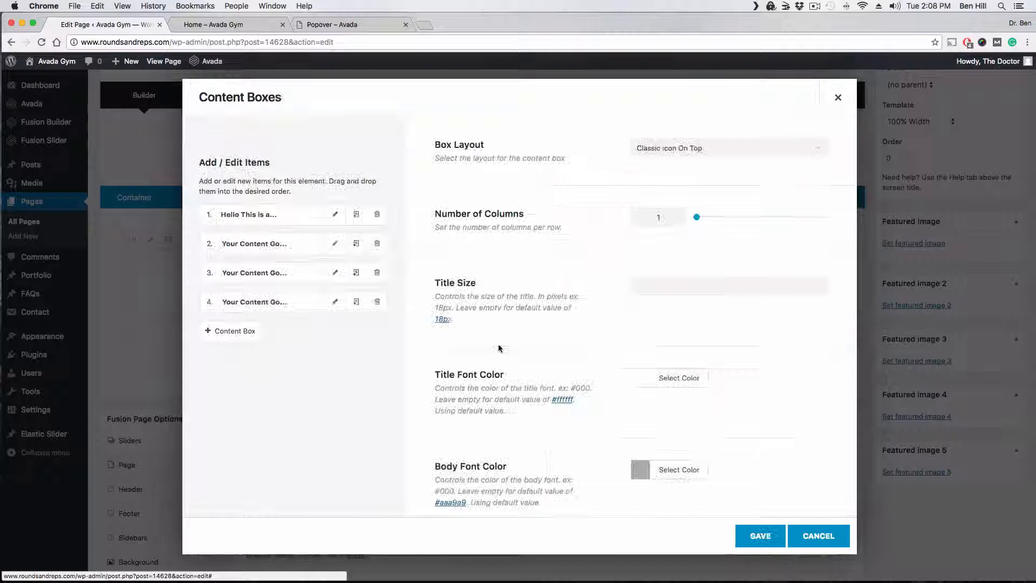
pyautogui.click(340, 275)
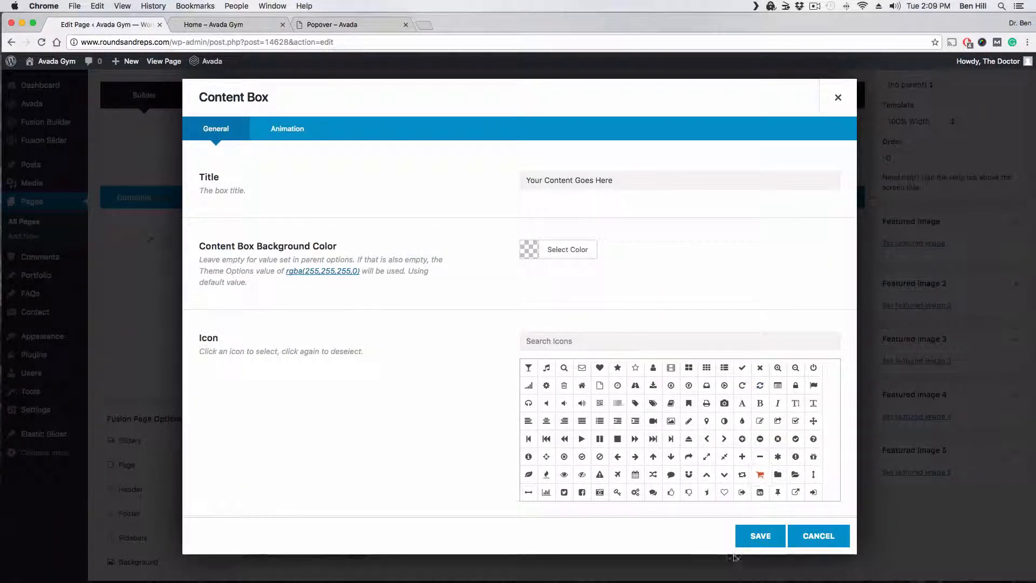
pyautogui.click(759, 538)
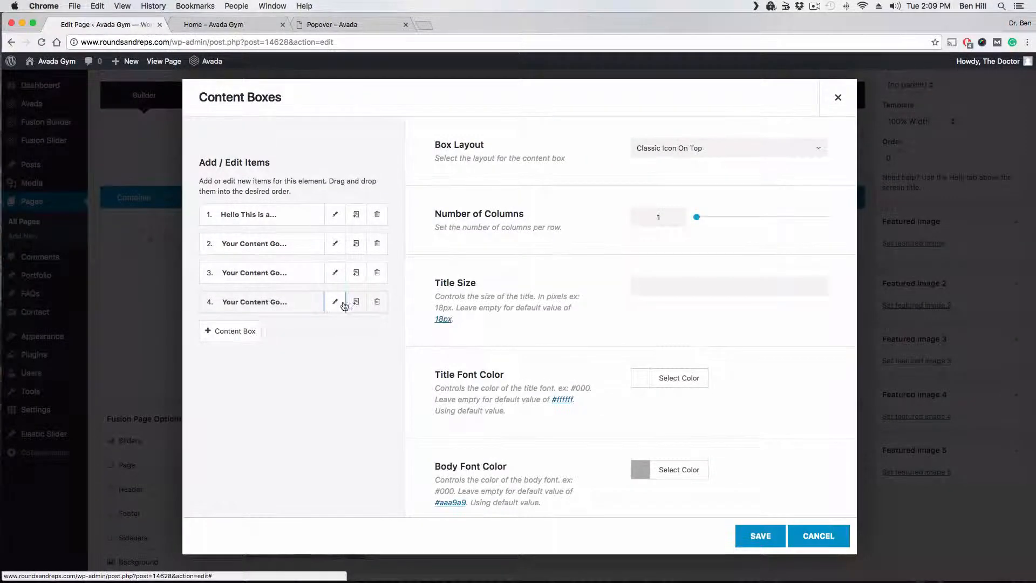
# - Assign the heart icon to the fourth content box, then save the box and the Content Boxes element
pyautogui.click(346, 302)
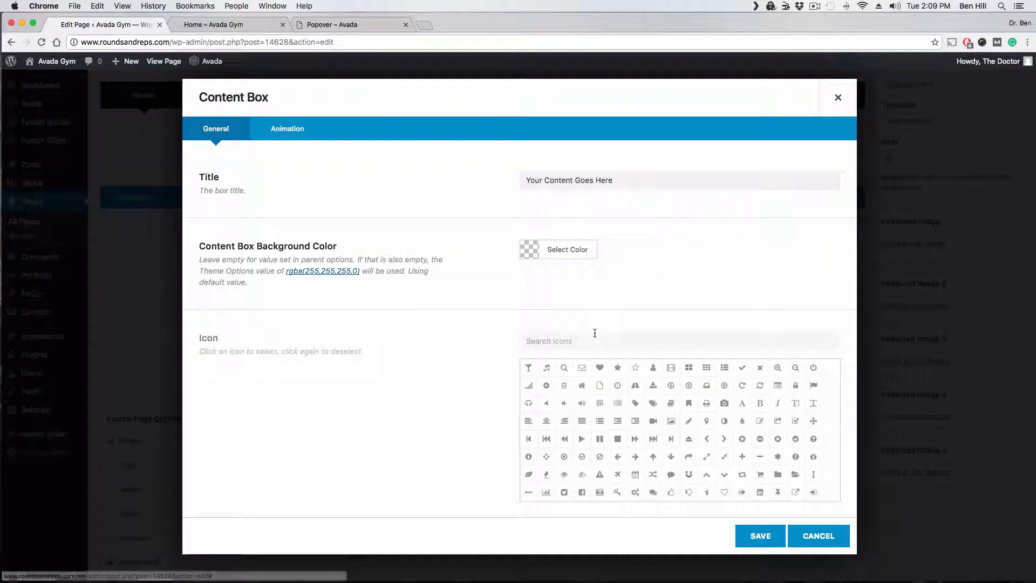
pyautogui.click(763, 536)
pyautogui.click(763, 536)
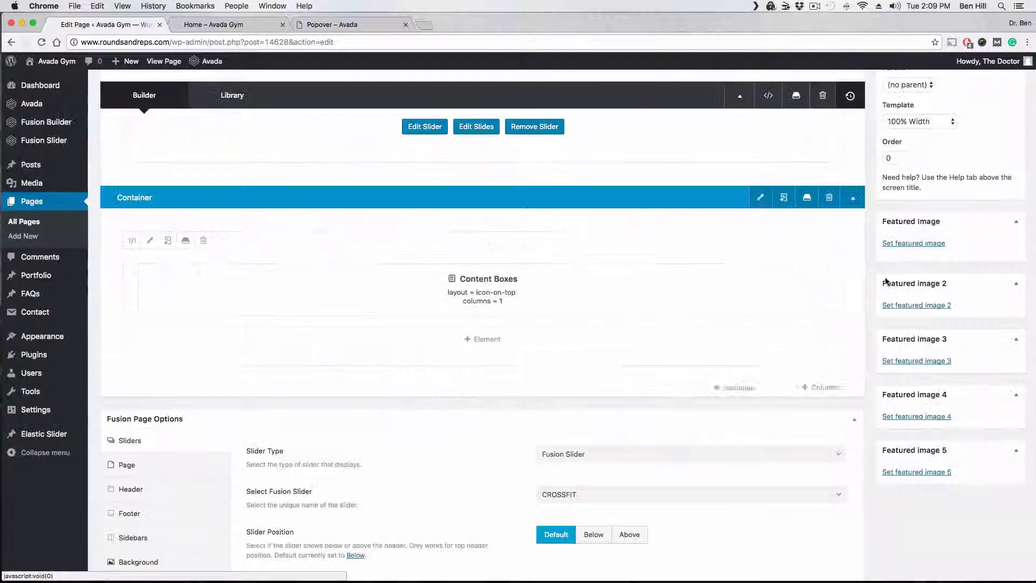
# - Preview the Home page changes and examine how the four content boxes are arranged over the background image
pyautogui.scroll(4, 959, 189)
pyautogui.click(989, 142)
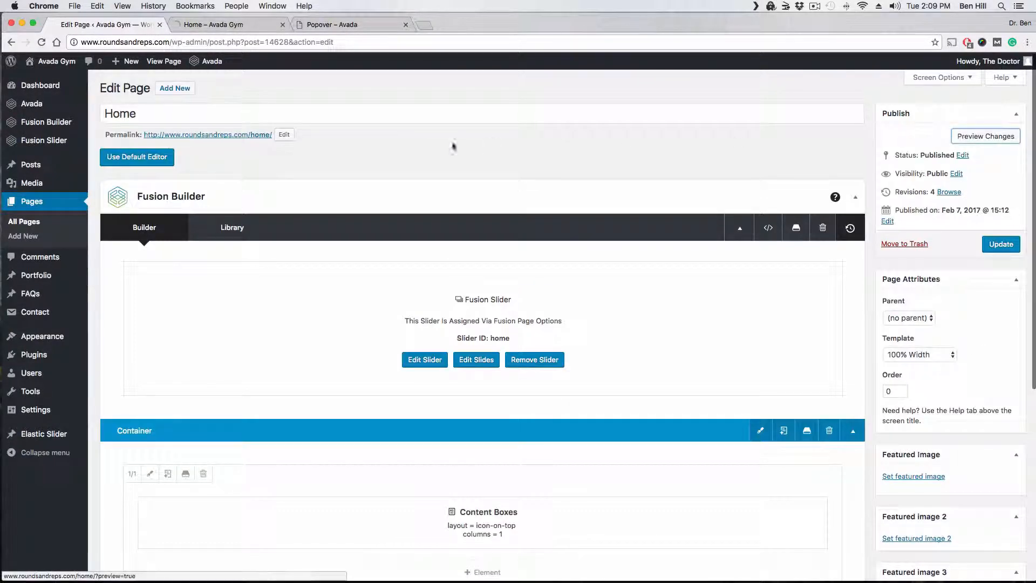
pyautogui.click(241, 26)
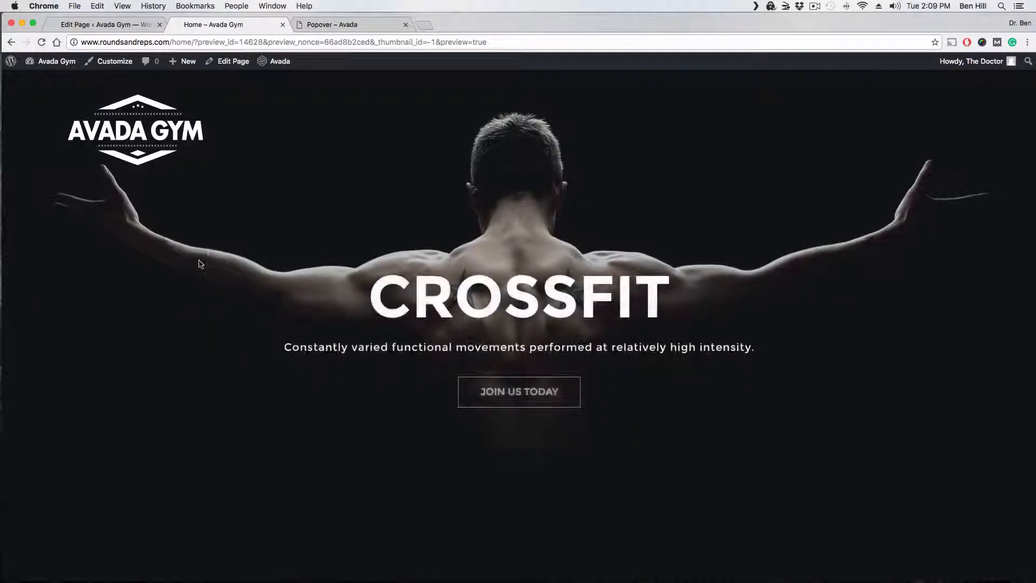
pyautogui.scroll(-10, 199, 245)
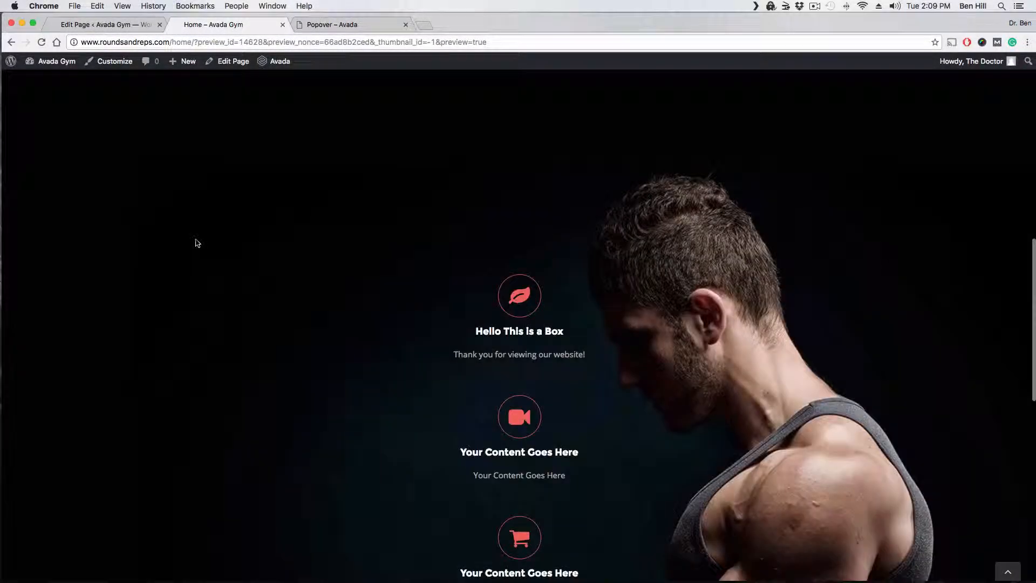
pyautogui.scroll(-5, 198, 242)
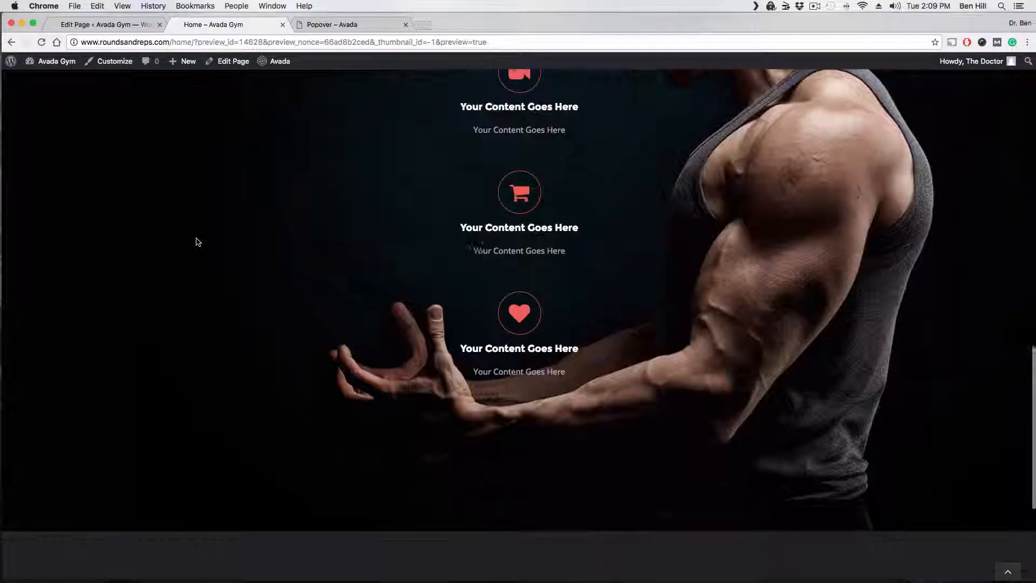
pyautogui.scroll(3, 210, 242)
pyautogui.scroll(3, 381, 222)
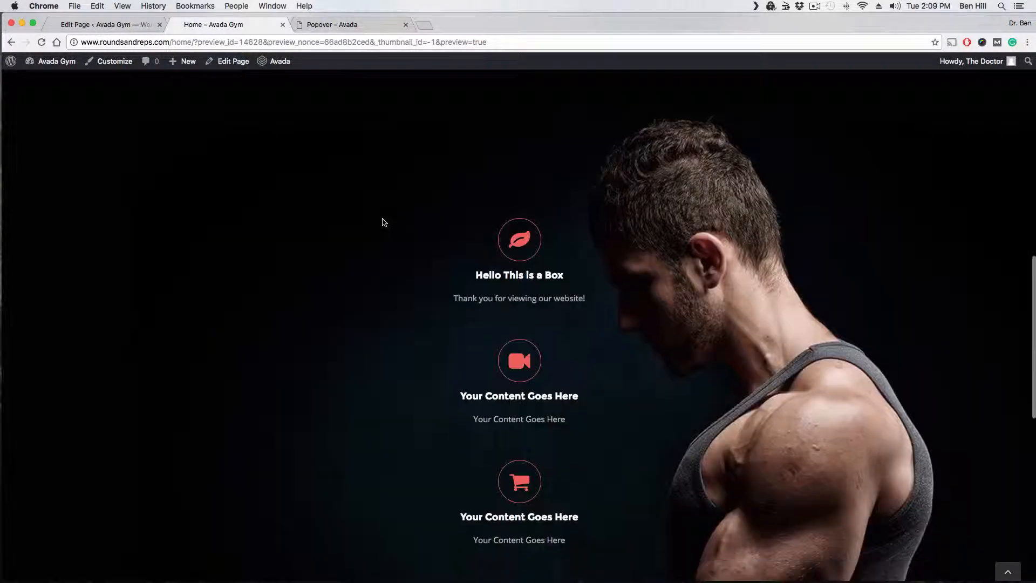
pyautogui.scroll(-3, 456, 270)
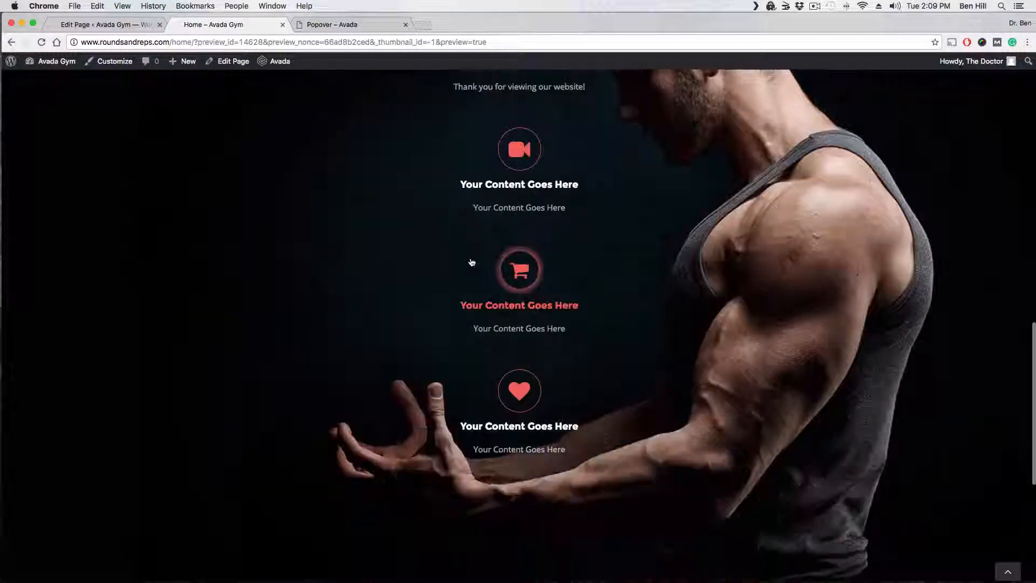
pyautogui.scroll(4, 464, 265)
# - Return to the page editor, set the Content Boxes element's number of columns to 4, and save it
pyautogui.click(92, 24)
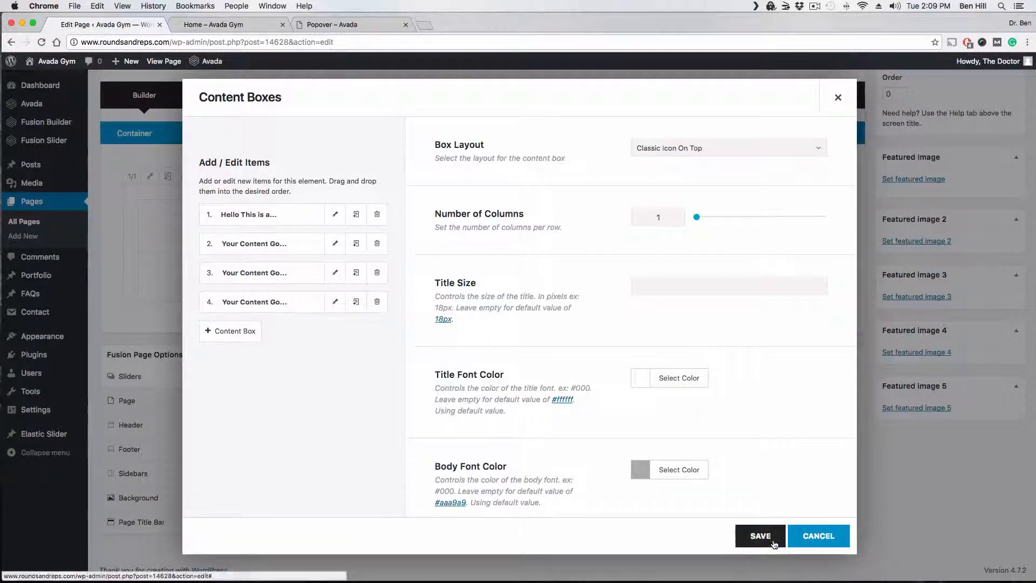
pyautogui.click(816, 536)
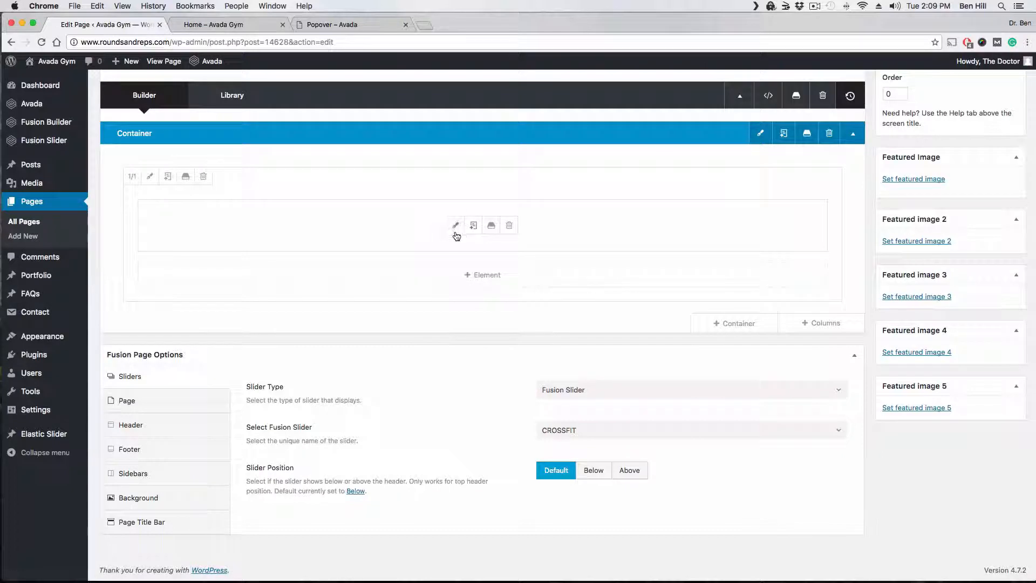
pyautogui.click(456, 226)
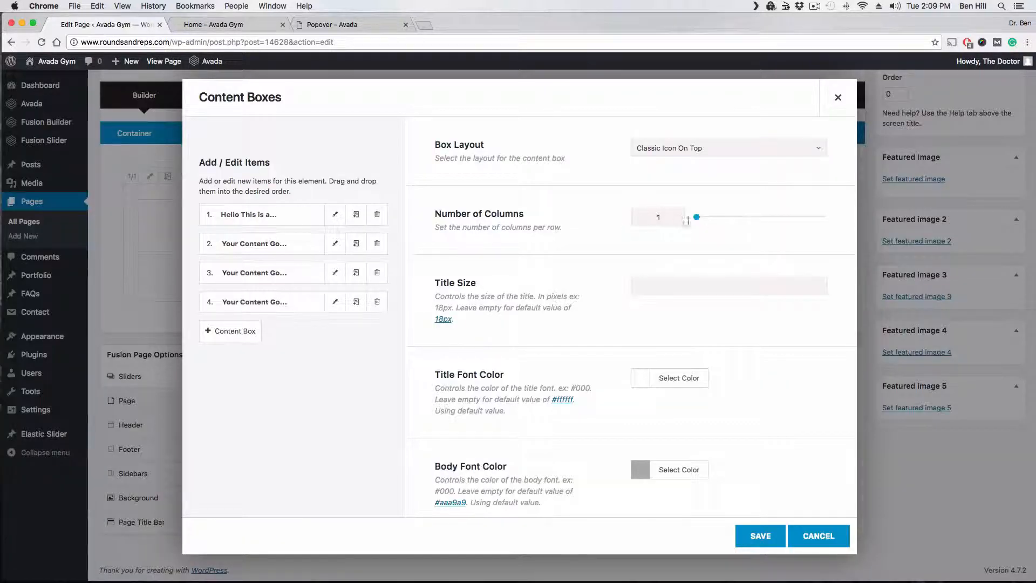
pyautogui.moveTo(696, 218); pyautogui.dragTo(762, 219)
pyautogui.click(762, 540)
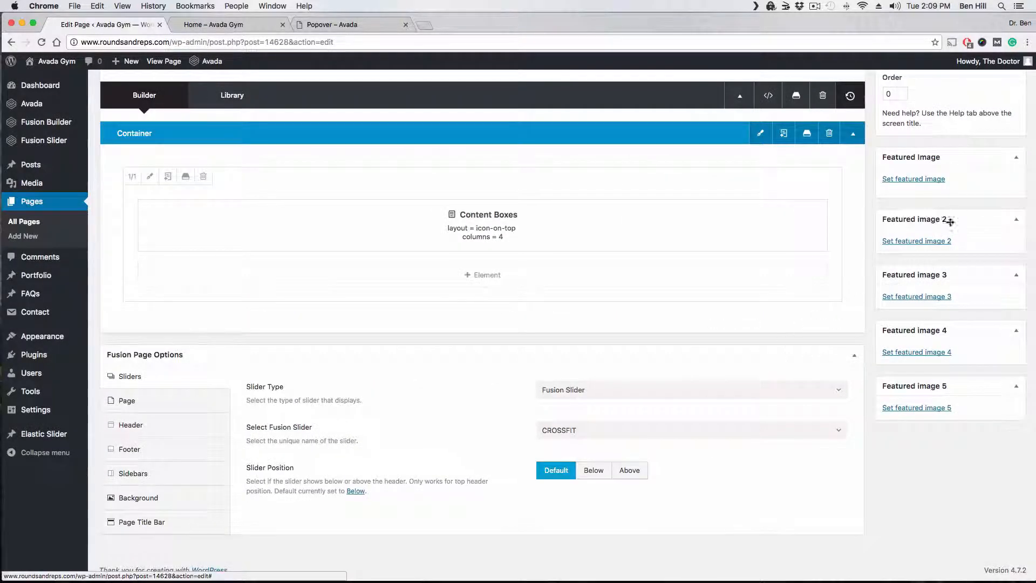
# - Preview the Home page again and check the four-column row of content boxes
pyautogui.scroll(5, 951, 232)
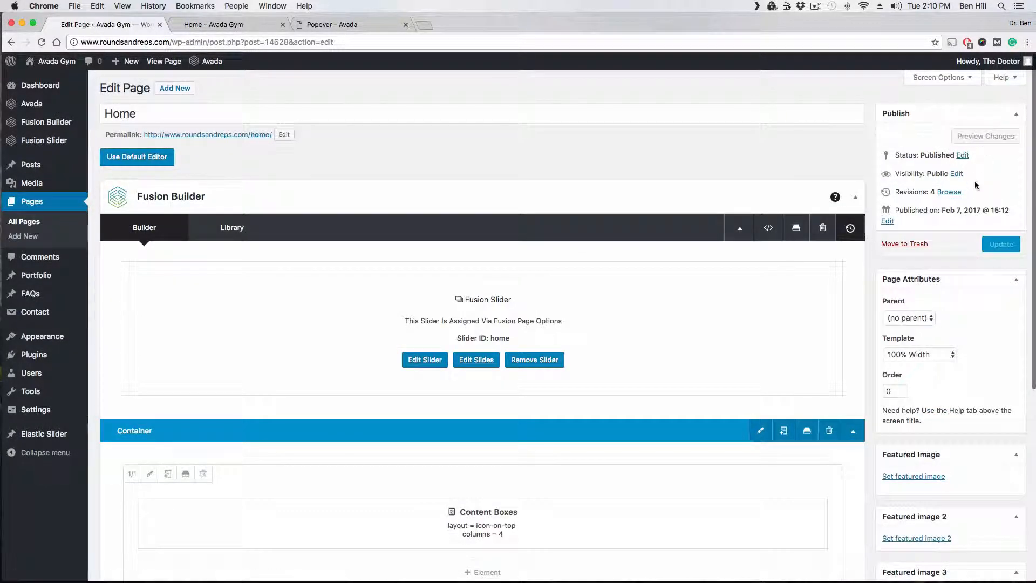
pyautogui.click(992, 141)
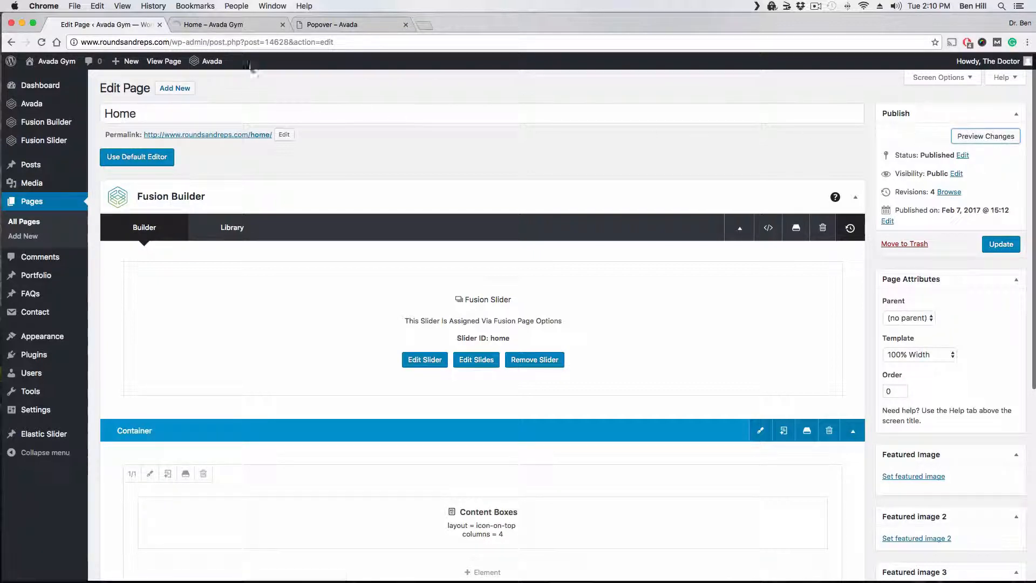
pyautogui.click(251, 28)
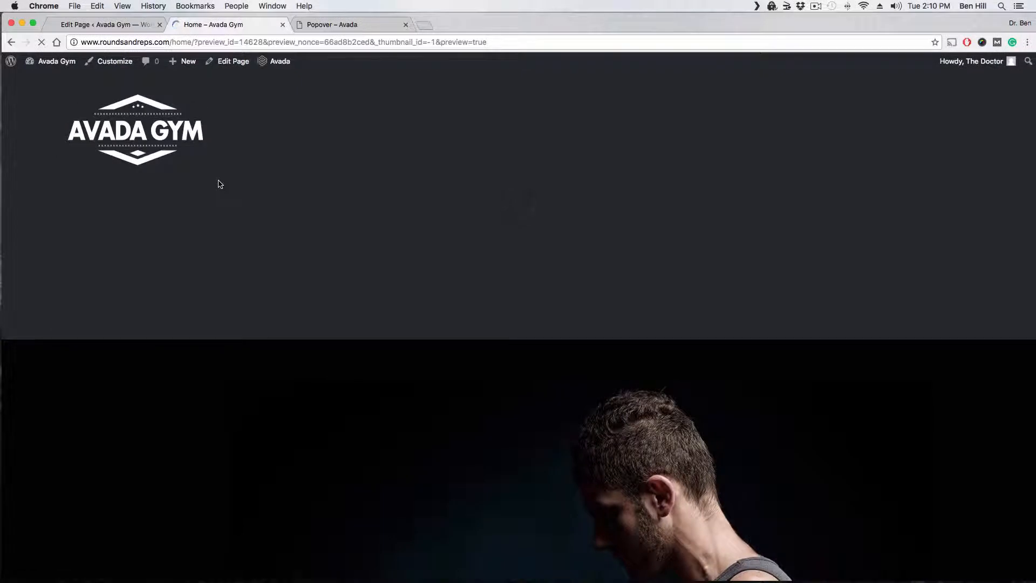
pyautogui.scroll(-10, 270, 302)
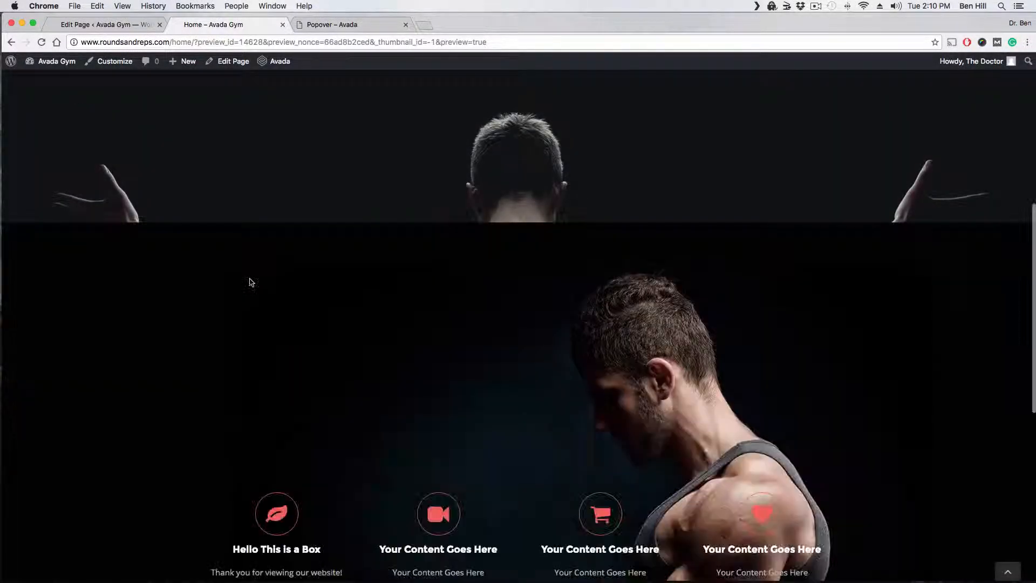
pyautogui.scroll(-1, 241, 270)
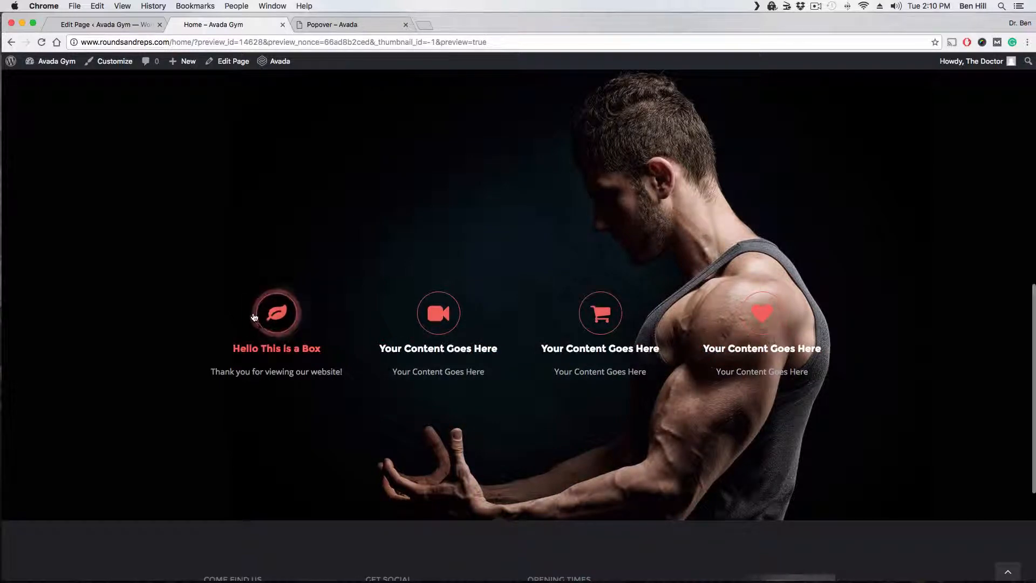
pyautogui.scroll(-5, 700, 329)
pyautogui.scroll(5, 319, 235)
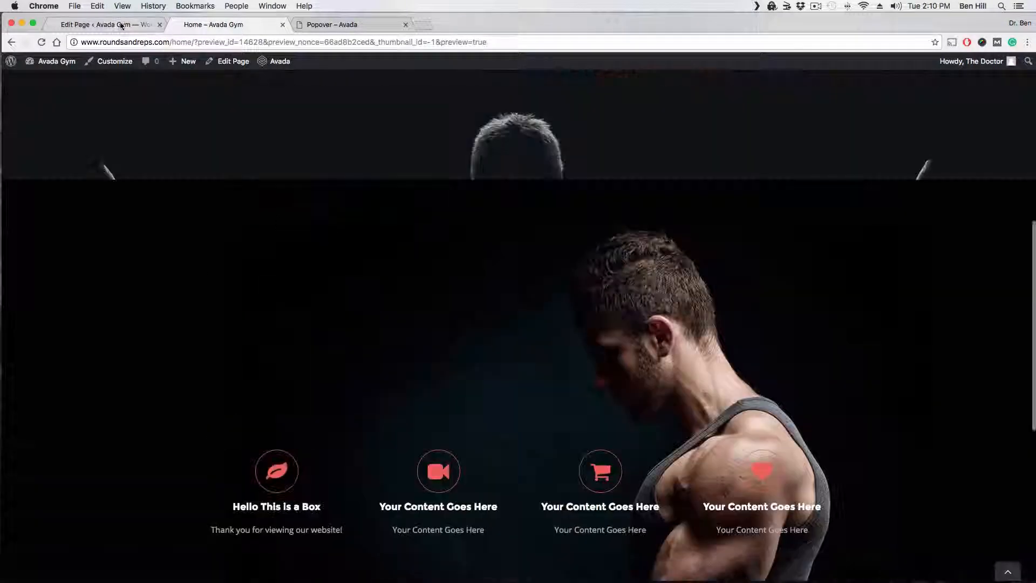
# - Return to the page editor and insert a new container with a single 1/1 column below the Content Boxes container
pyautogui.press('super+1')
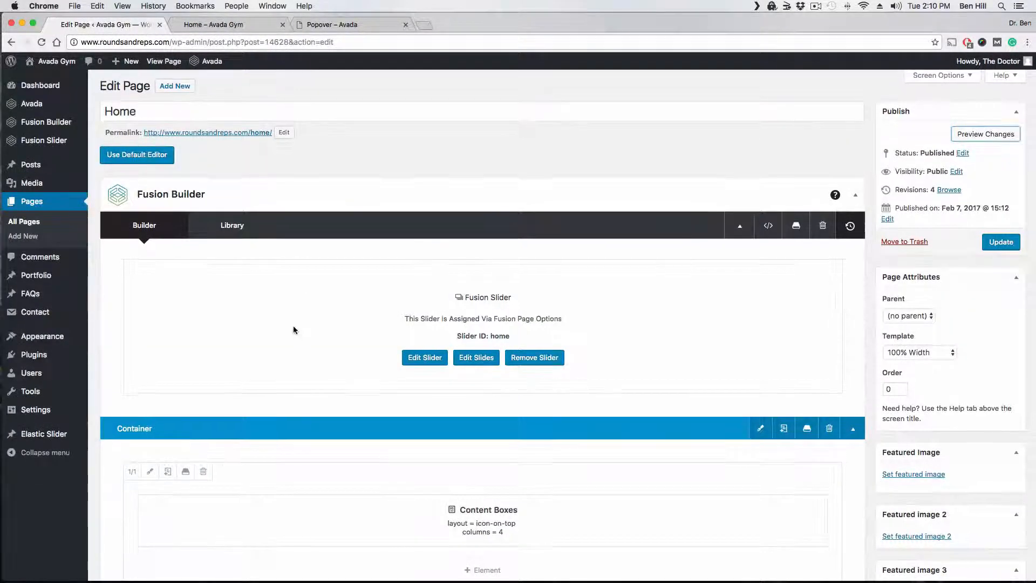
pyautogui.scroll(-5, 293, 325)
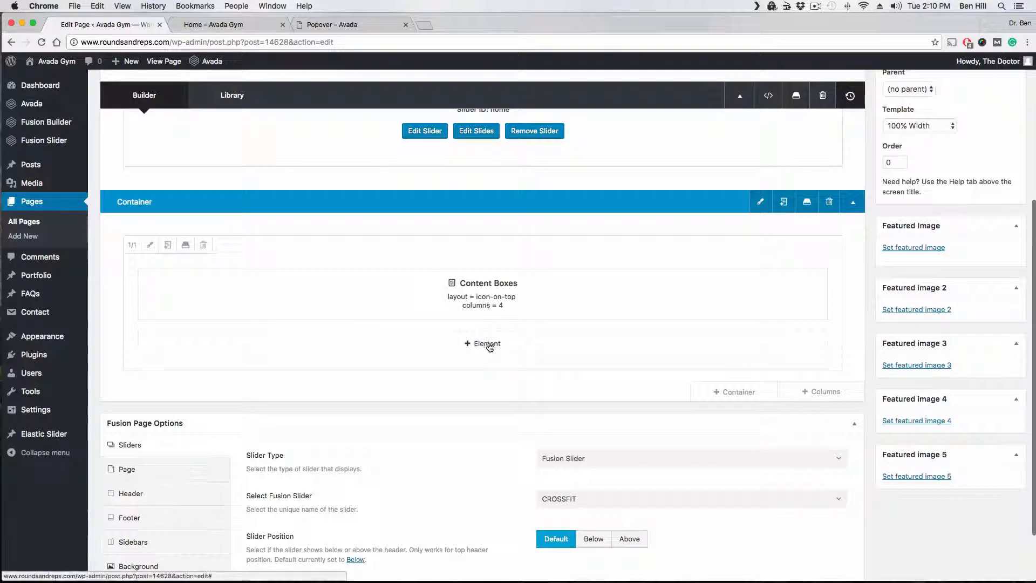
pyautogui.click(740, 398)
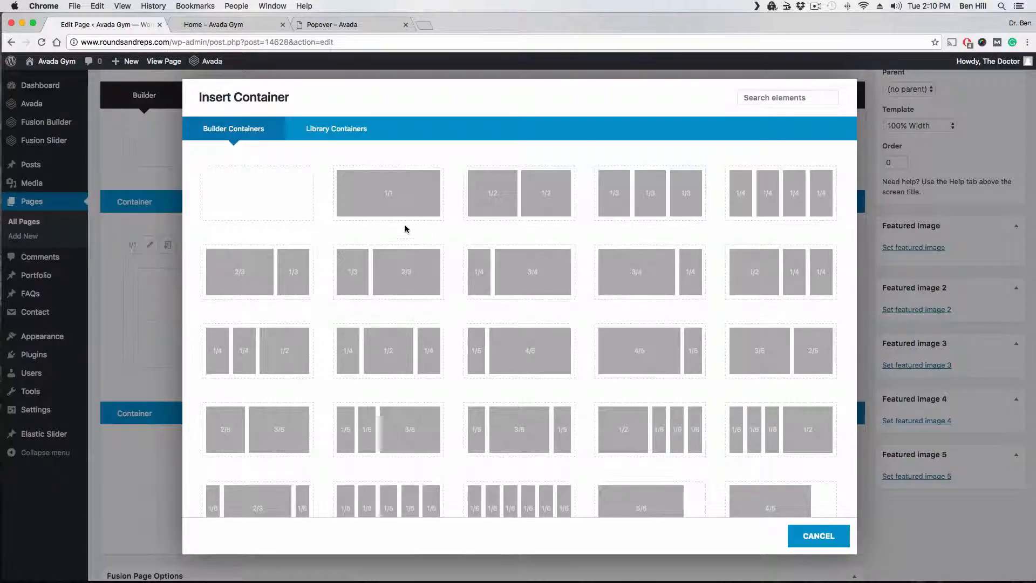
pyautogui.click(388, 203)
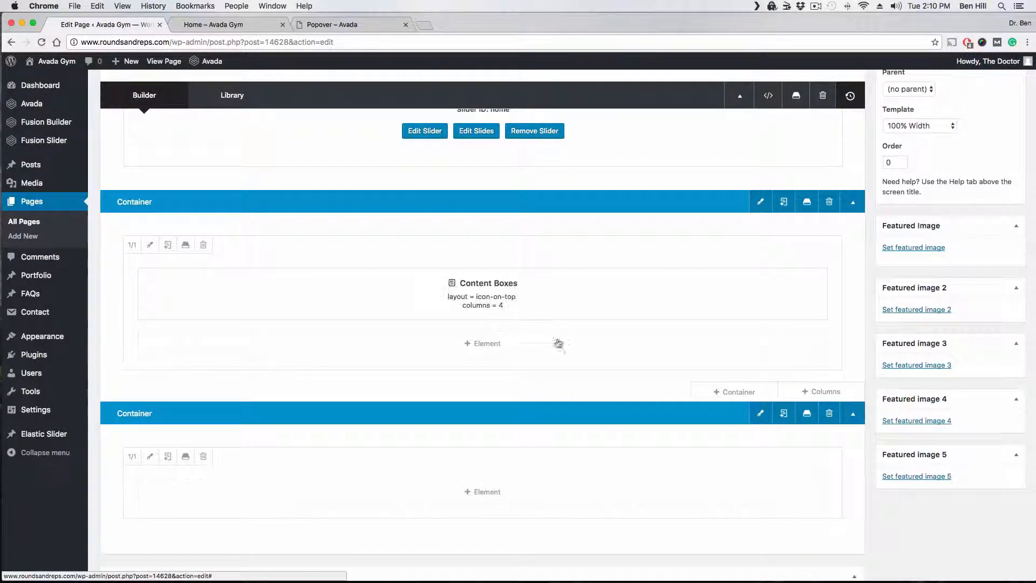
pyautogui.scroll(3, 578, 324)
pyautogui.scroll(-4, 578, 320)
pyautogui.scroll(-2, 577, 320)
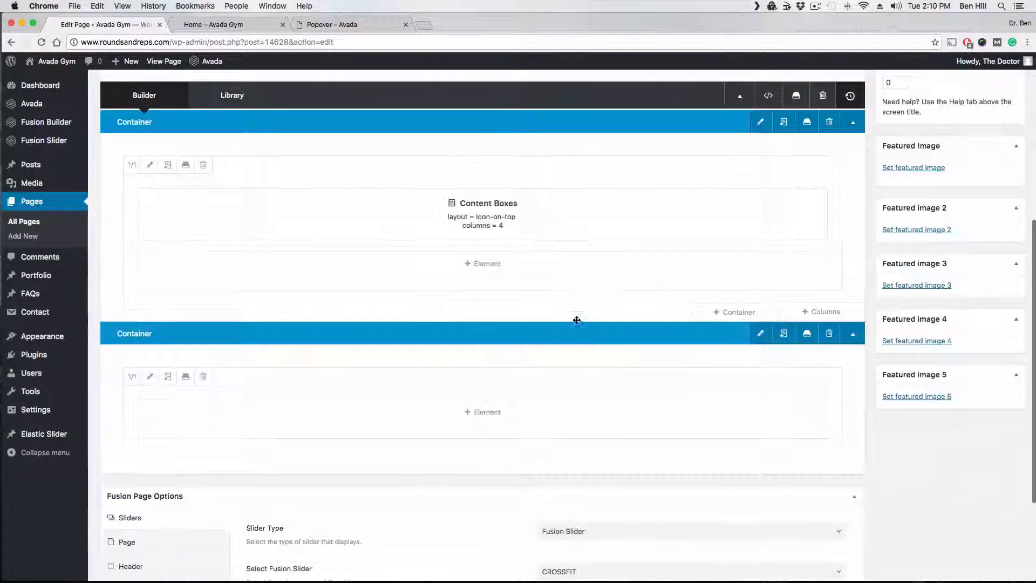
# - Resize the new container's column to 1/2 and clone it to make two half-width columns
pyautogui.scroll(-3, 590, 368)
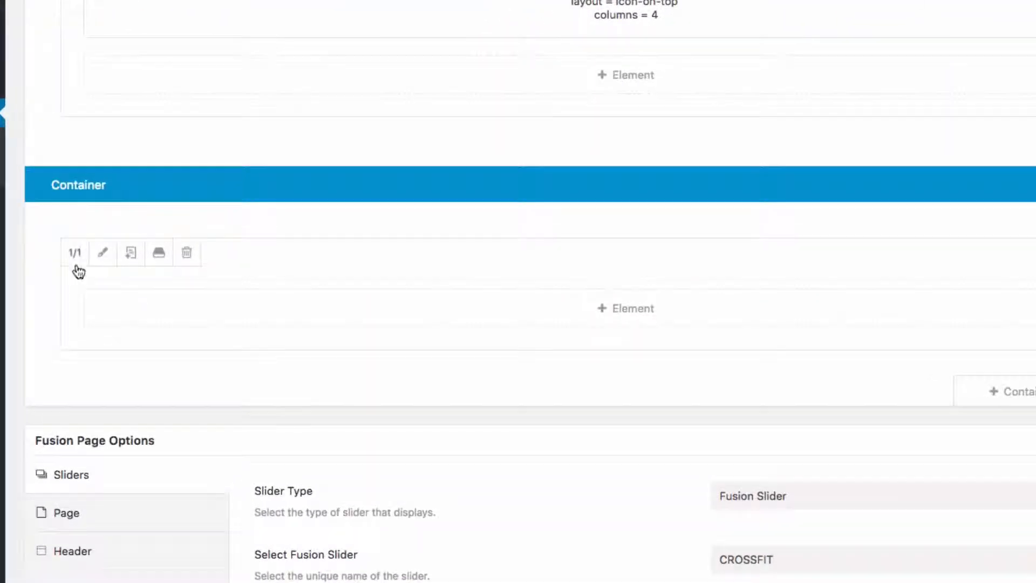
pyautogui.click(76, 254)
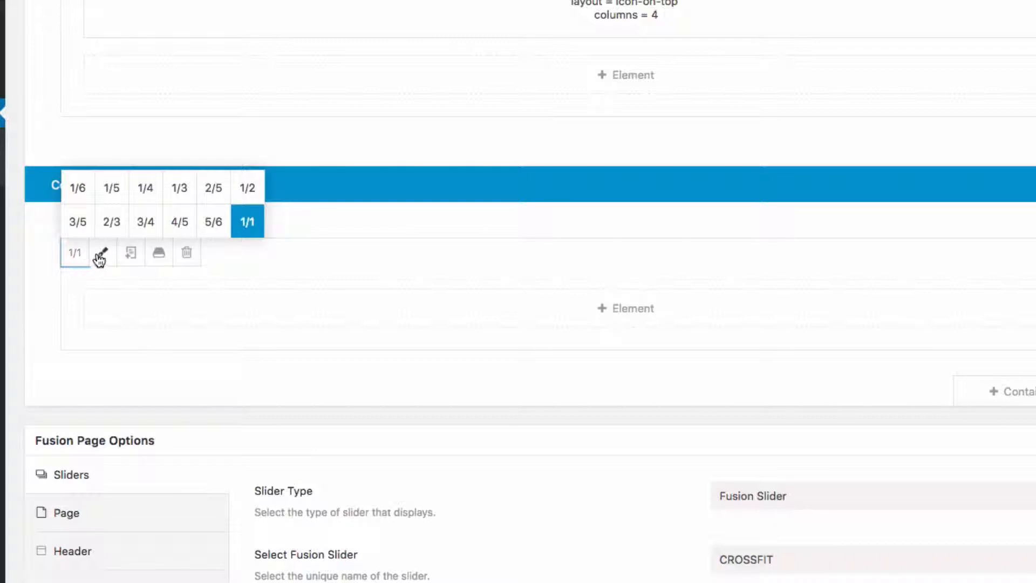
pyautogui.click(252, 190)
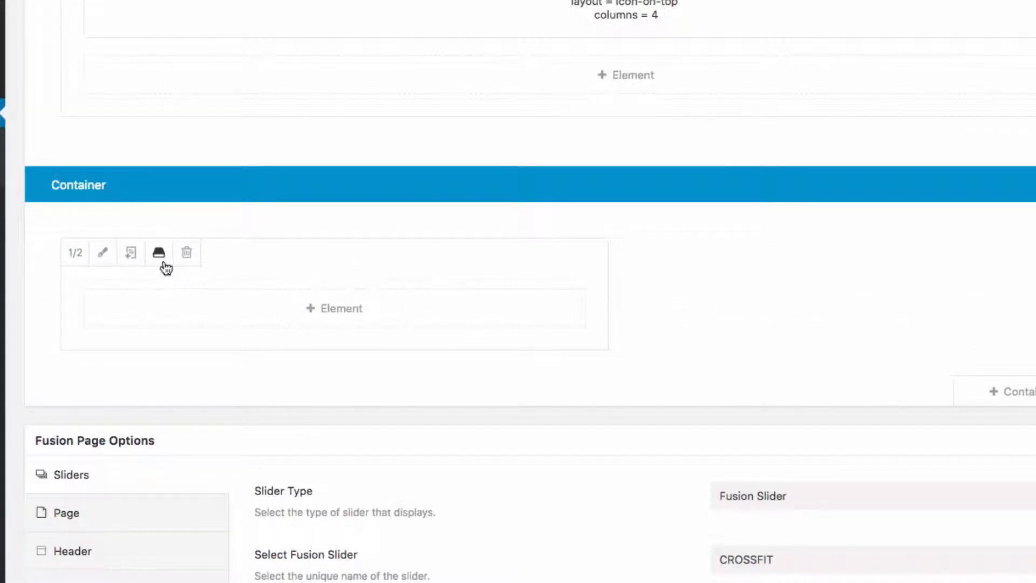
pyautogui.click(131, 254)
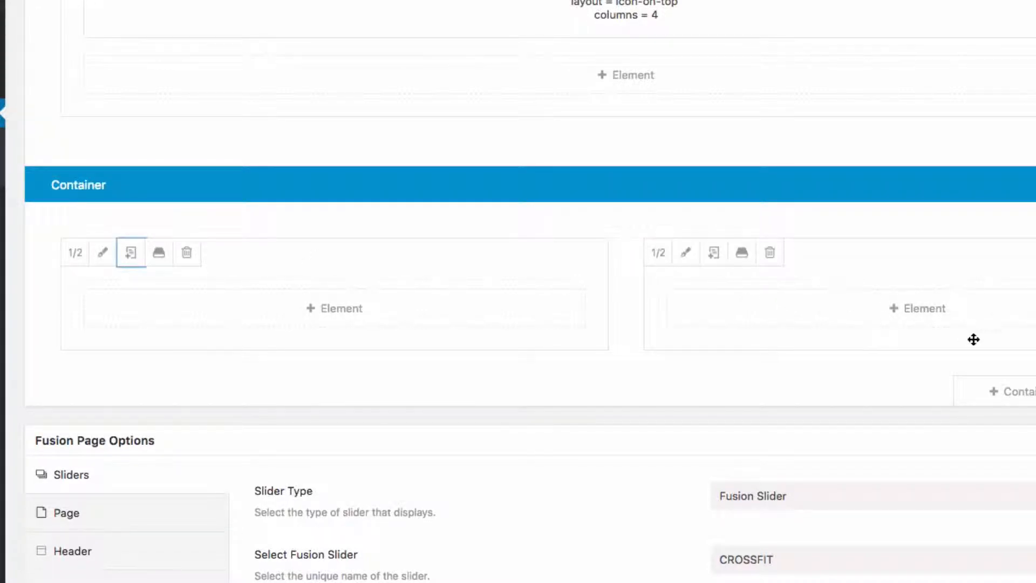
# - Add a Checklist element to the first 1/2 column, replace its list item text with "Content", and save it
pyautogui.click(309, 308)
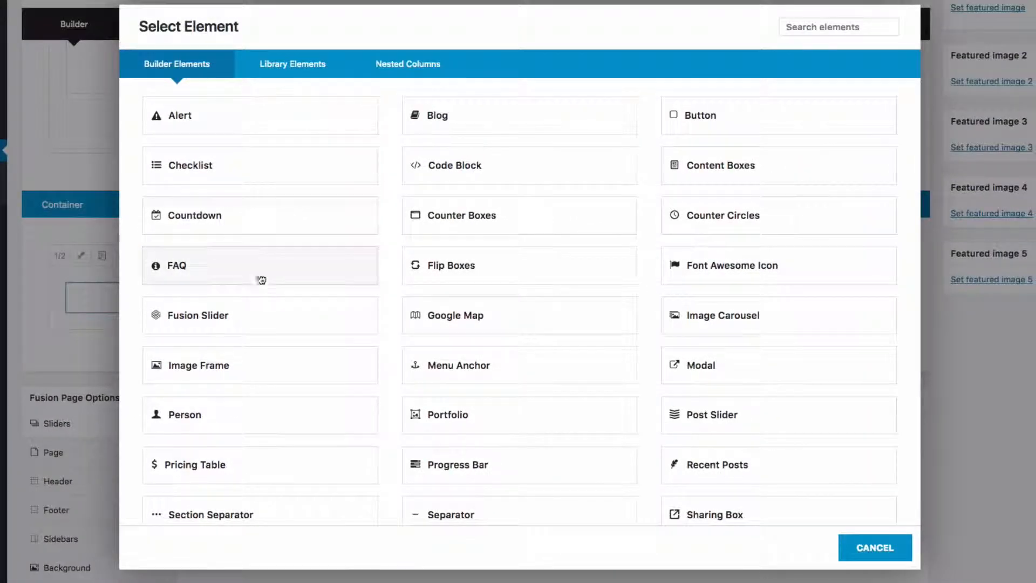
pyautogui.click(205, 166)
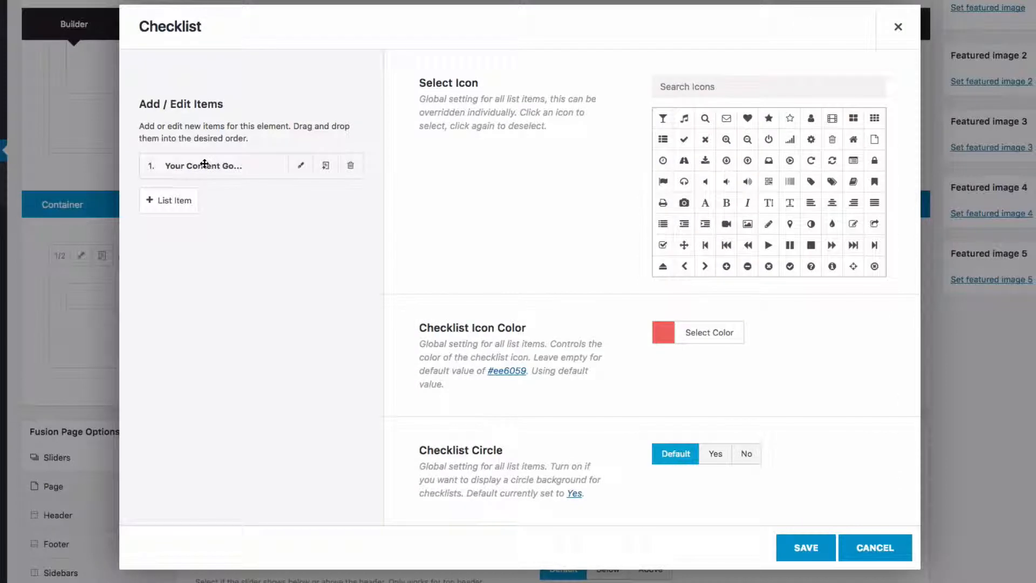
pyautogui.click(300, 166)
pyautogui.scroll(-4, 359, 321)
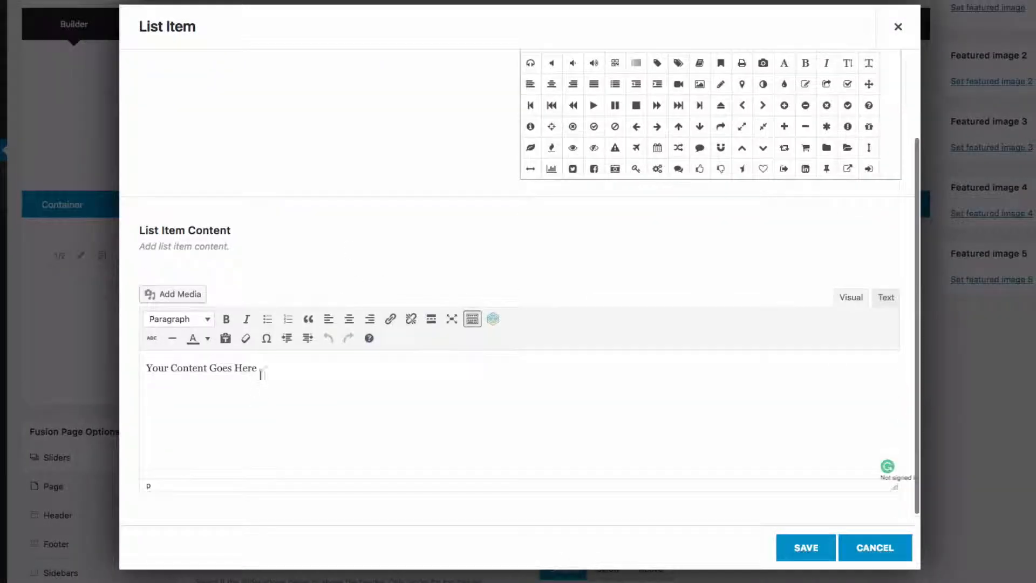
pyautogui.hotkey('ctrl', 'a')
pyautogui.press('BackSpace')
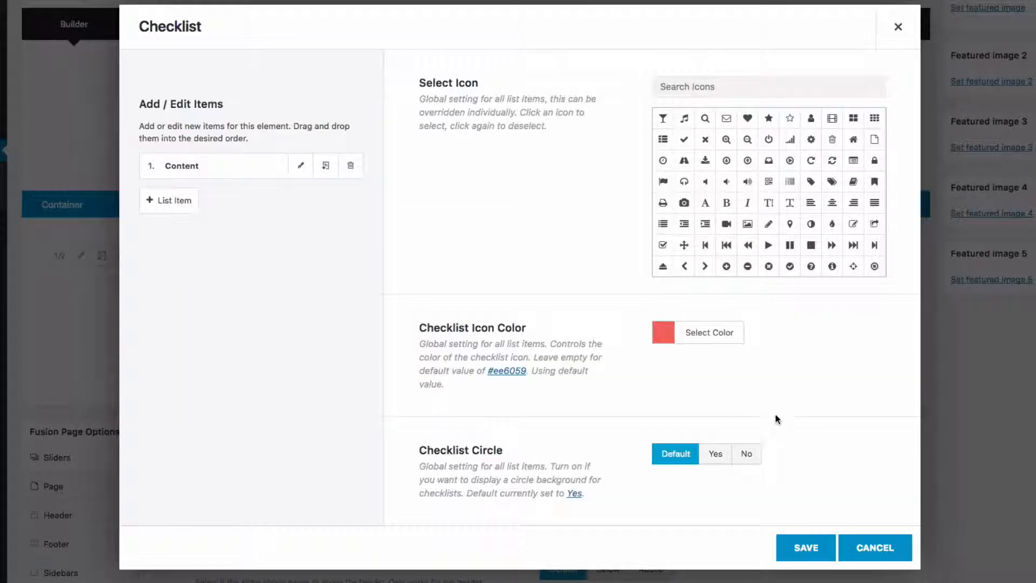
pyautogui.click(802, 546)
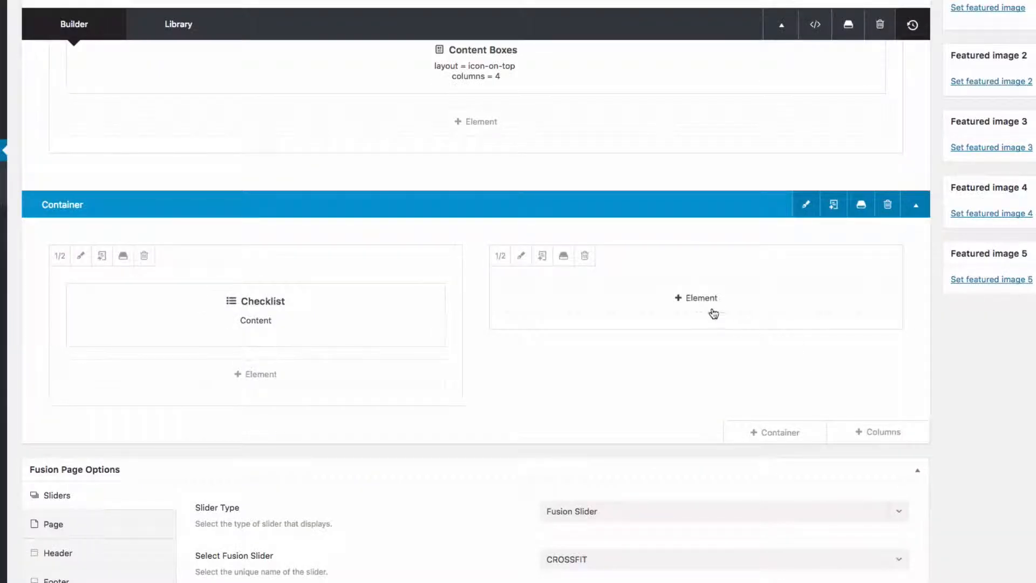
# - Add a Progress Bar element with its default settings to the second 1/2 column and save it
pyautogui.click(714, 310)
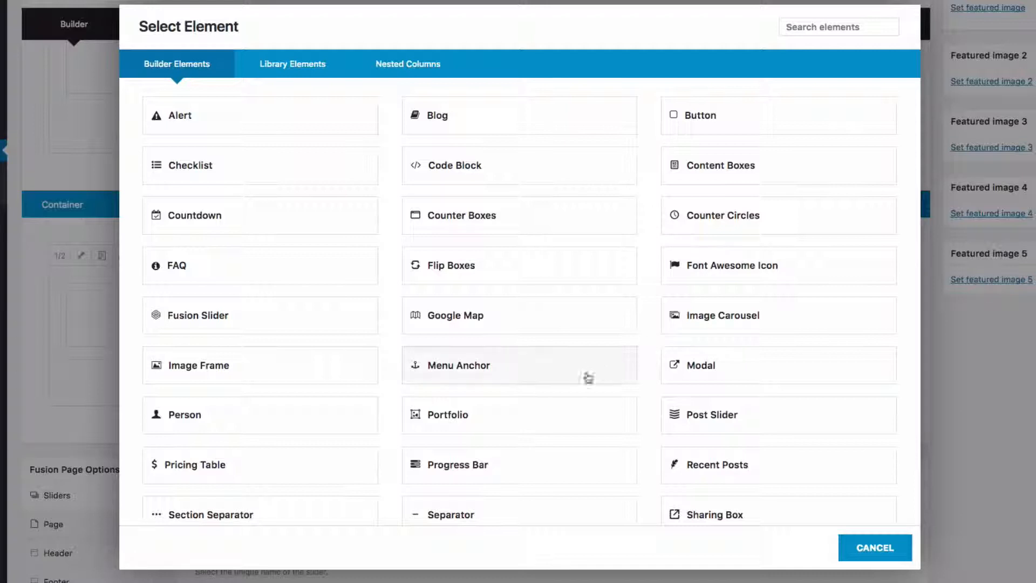
pyautogui.click(452, 467)
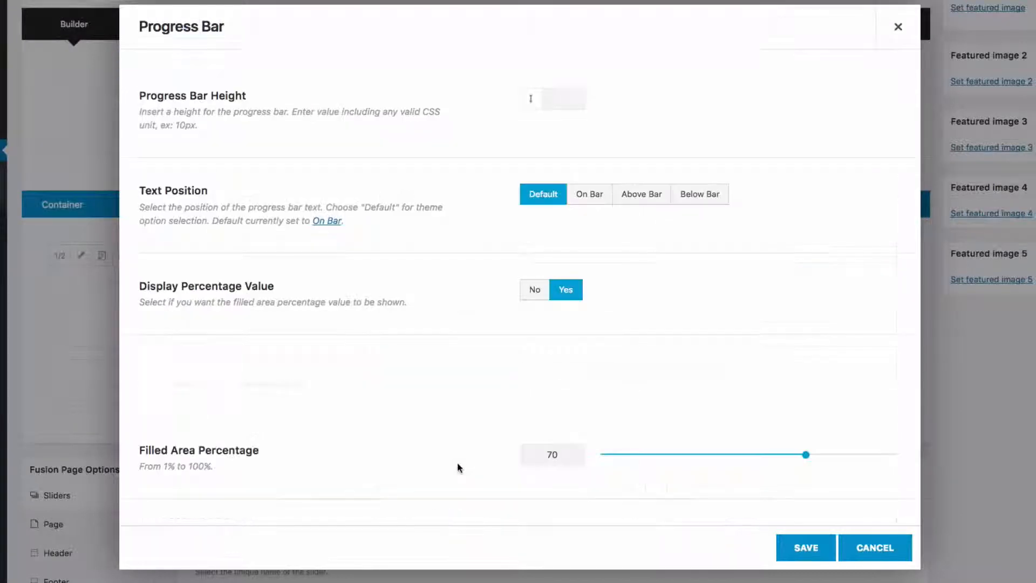
pyautogui.click(805, 548)
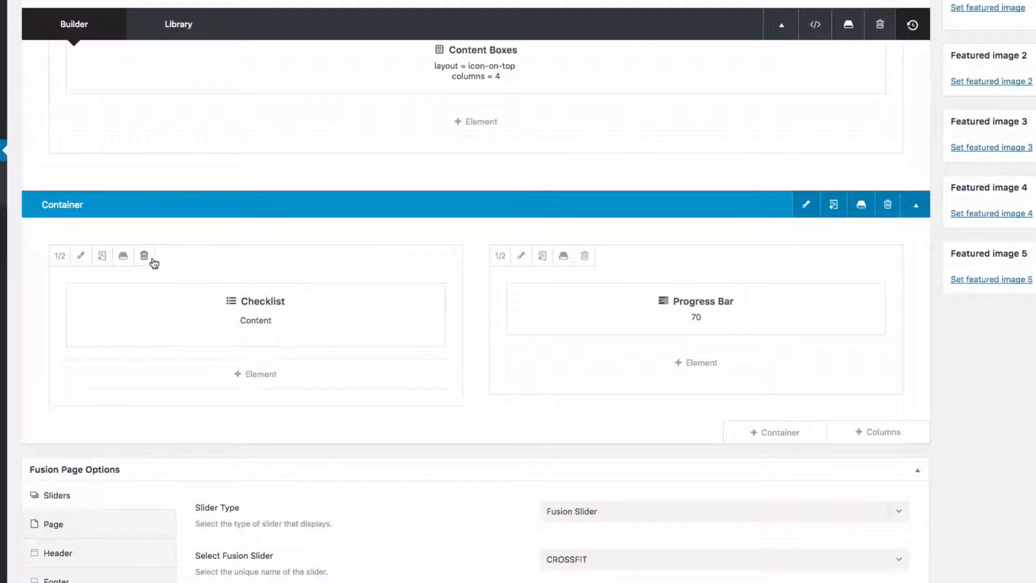
# - Set the background color of the Checklist column to black in its design options and save the column
pyautogui.click(82, 259)
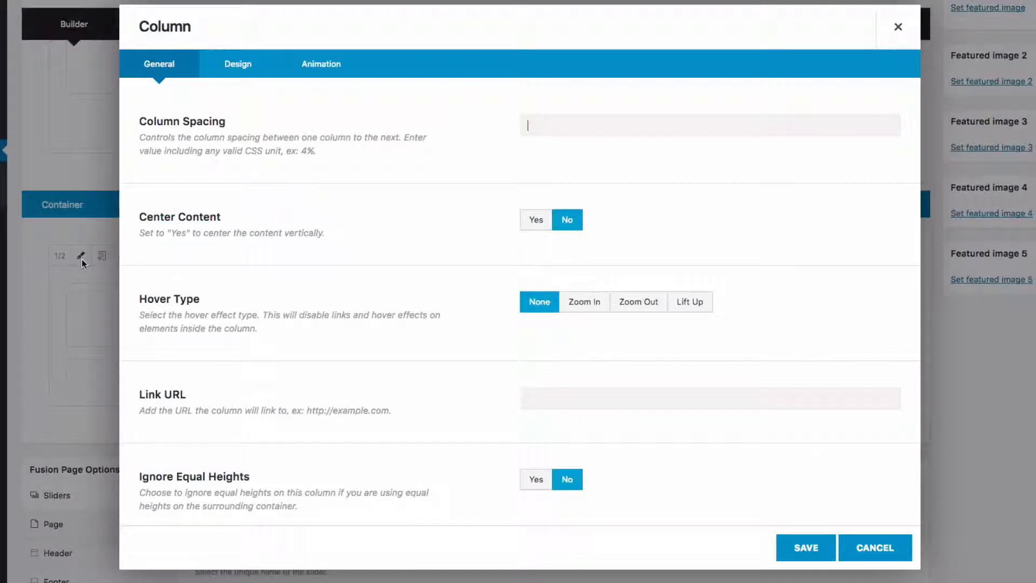
pyautogui.click(238, 67)
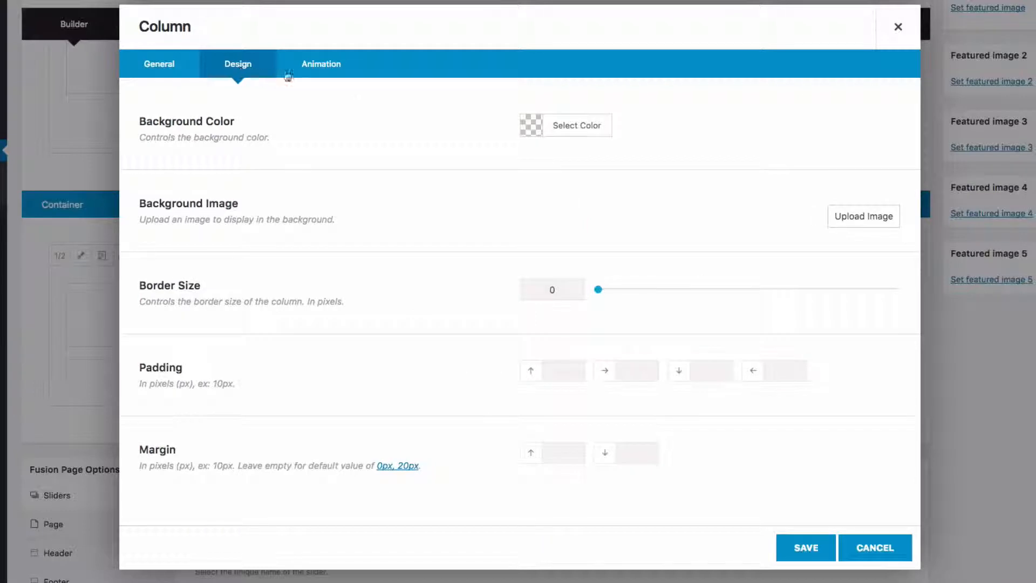
pyautogui.click(533, 132)
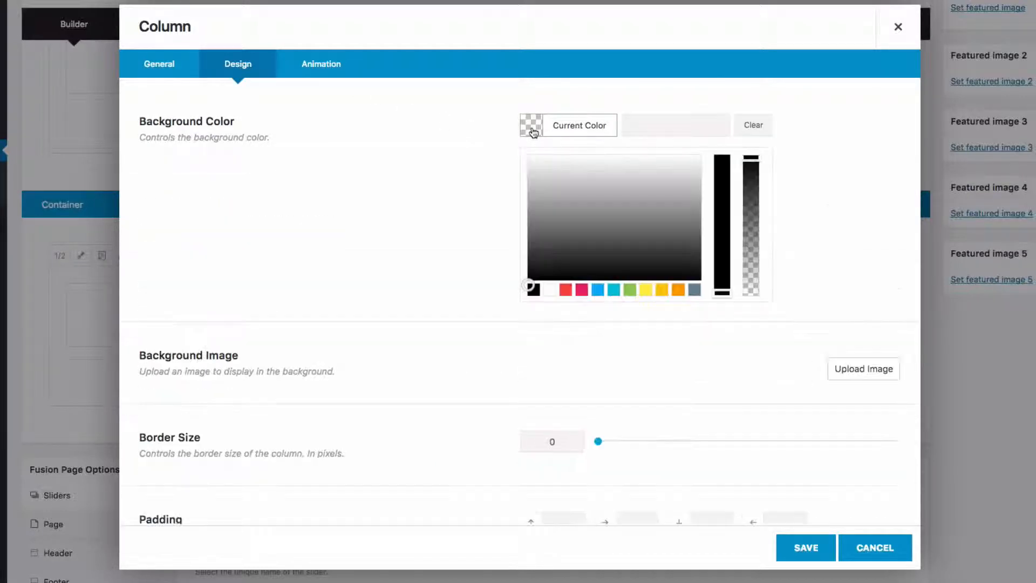
pyautogui.click(726, 166)
pyautogui.click(806, 547)
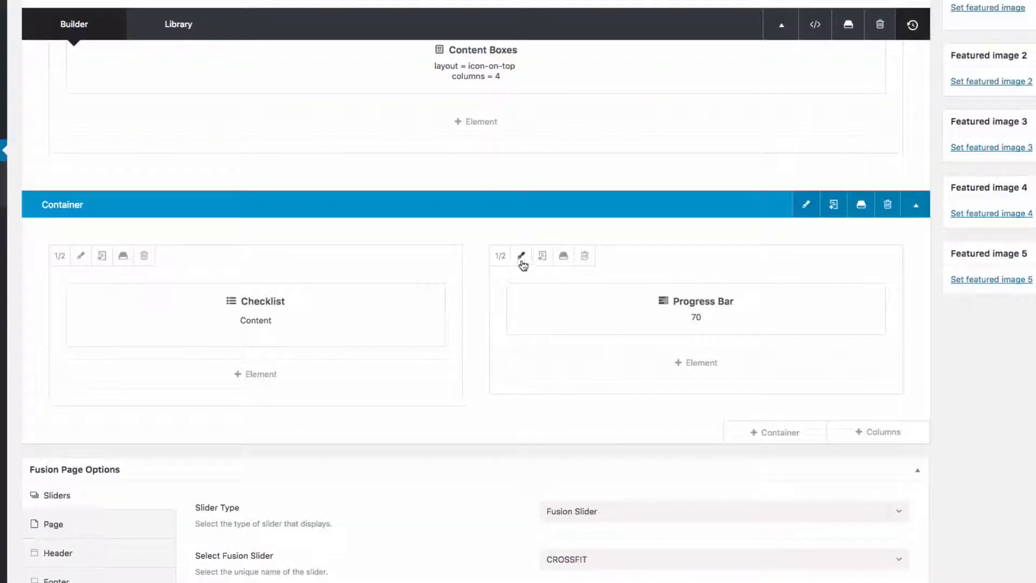
# - Try to give the Progress Bar column a background color in its design options and save the column
pyautogui.click(521, 256)
pyautogui.click(247, 68)
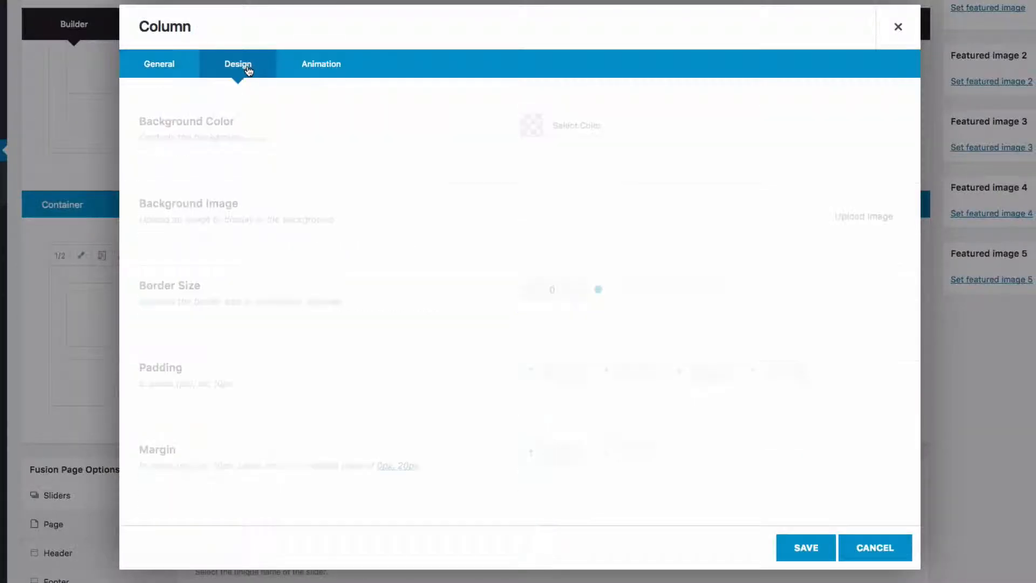
pyautogui.click(534, 126)
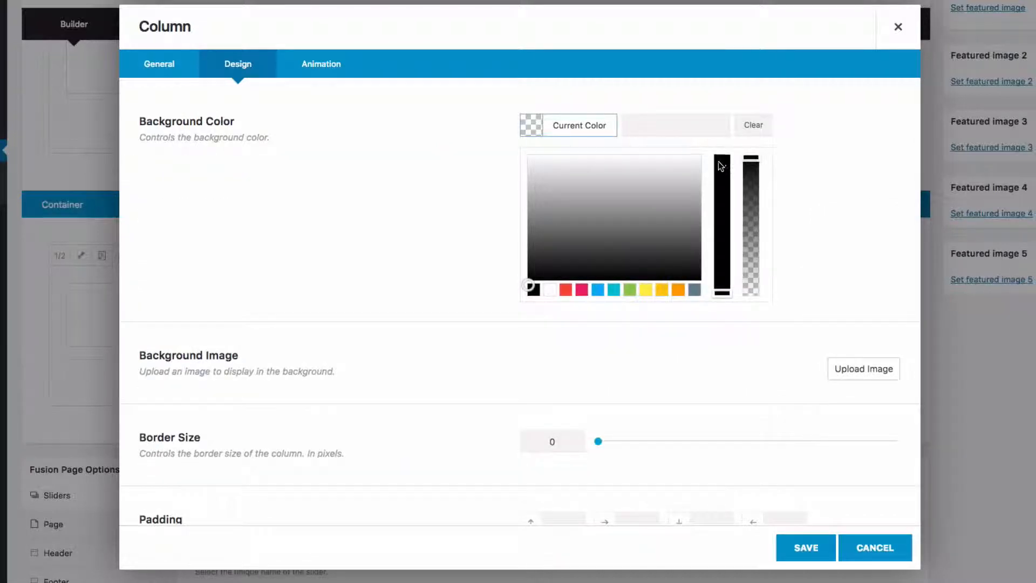
pyautogui.click(805, 548)
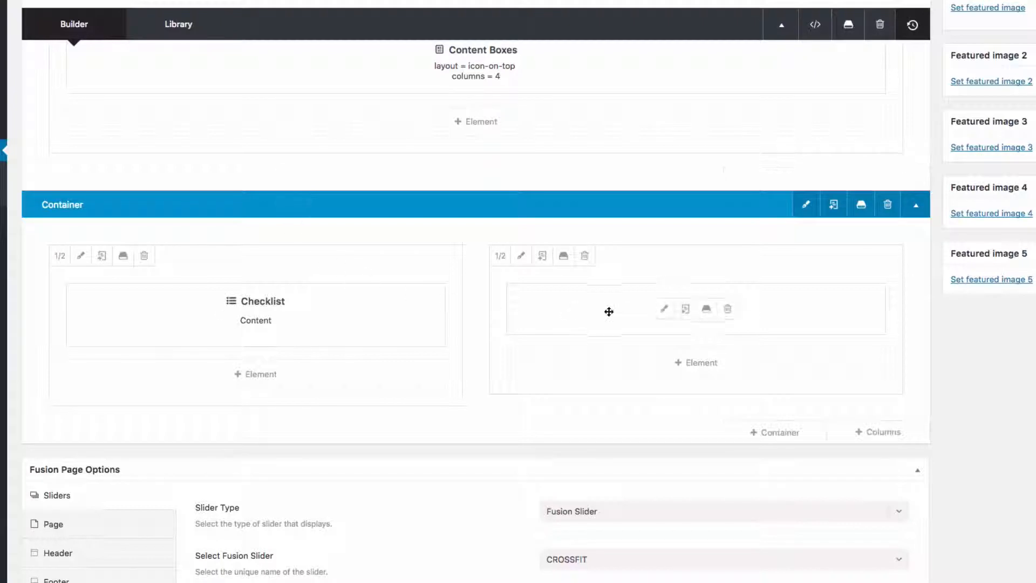
# - Set the Progress Bar column's background color to #000000 and save the column
pyautogui.click(521, 256)
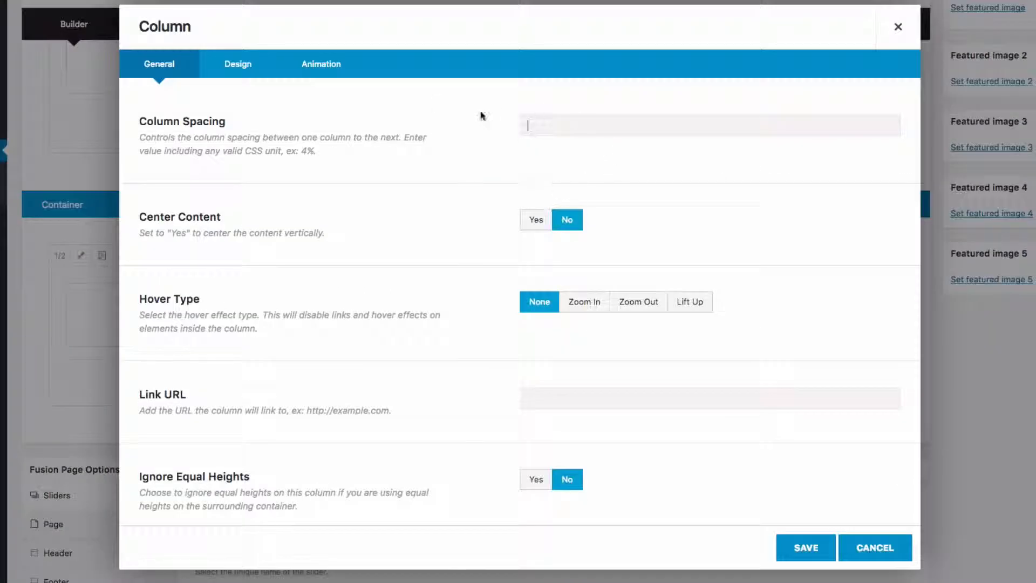
pyautogui.click(269, 76)
pyautogui.click(564, 135)
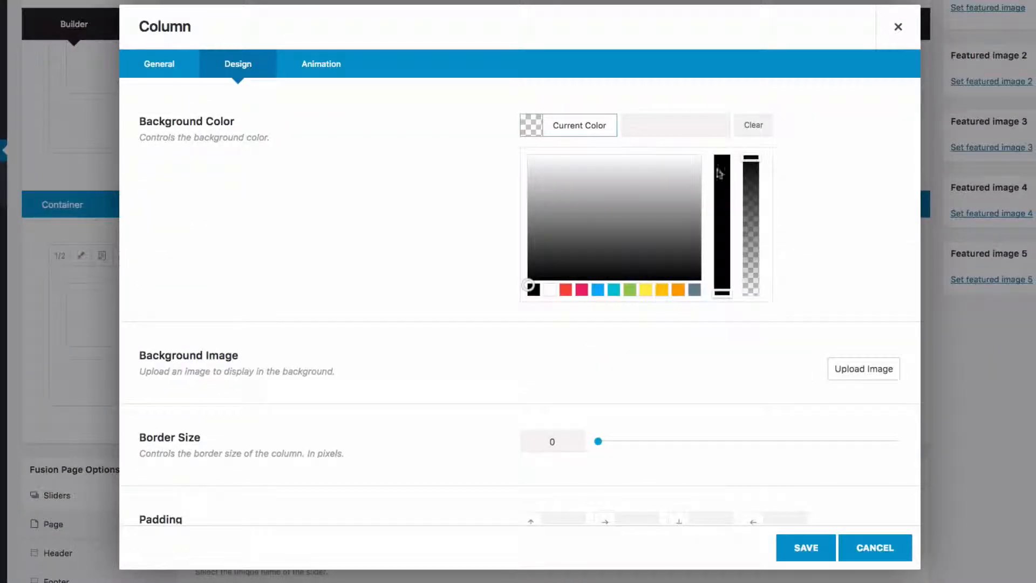
pyautogui.click(722, 163)
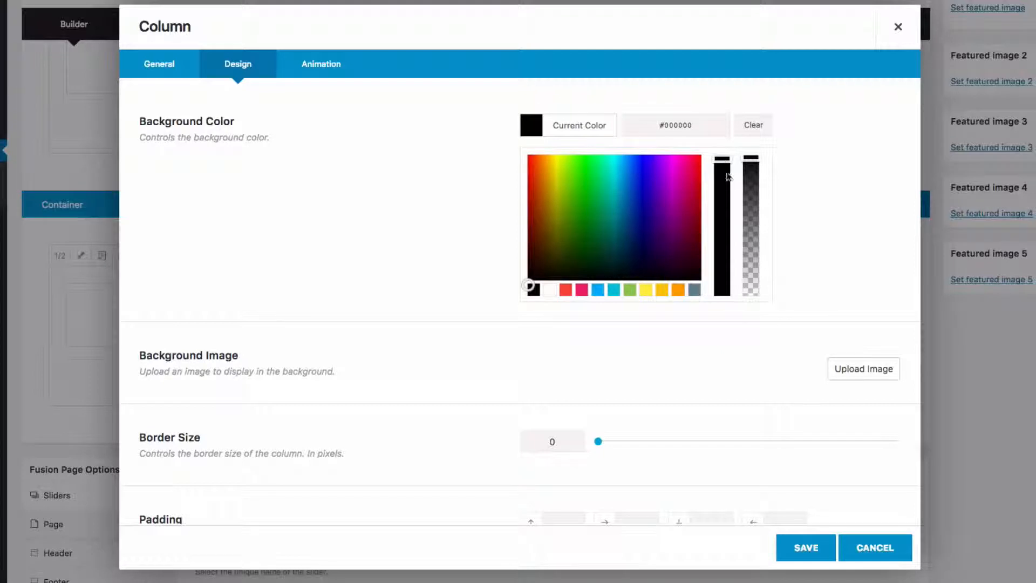
pyautogui.click(810, 546)
# - Update the page and reload the Home preview to check the checklist and progress bar columns below the content boxes
pyautogui.scroll(4, 986, 176)
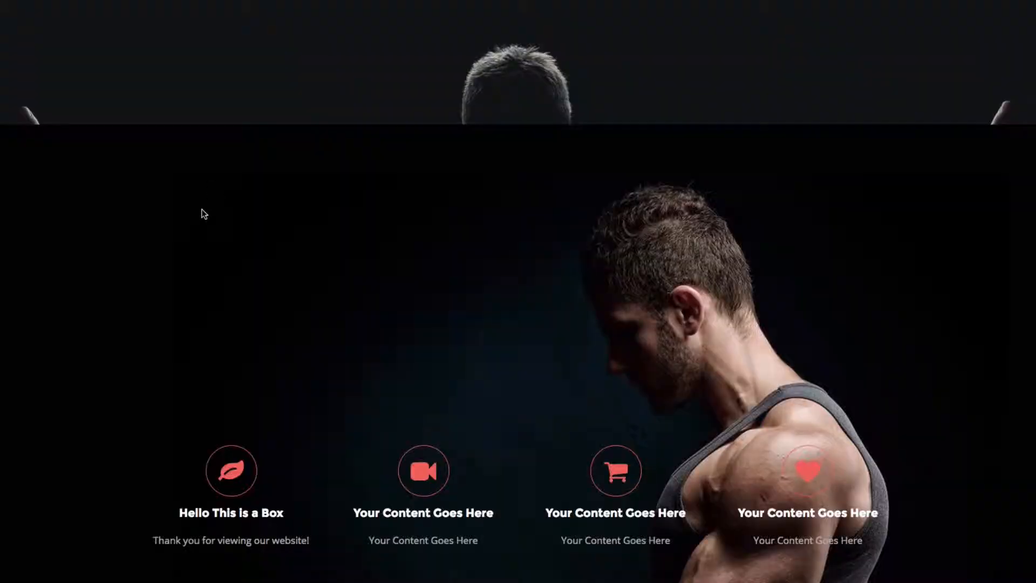
pyautogui.scroll(-8, 183, 211)
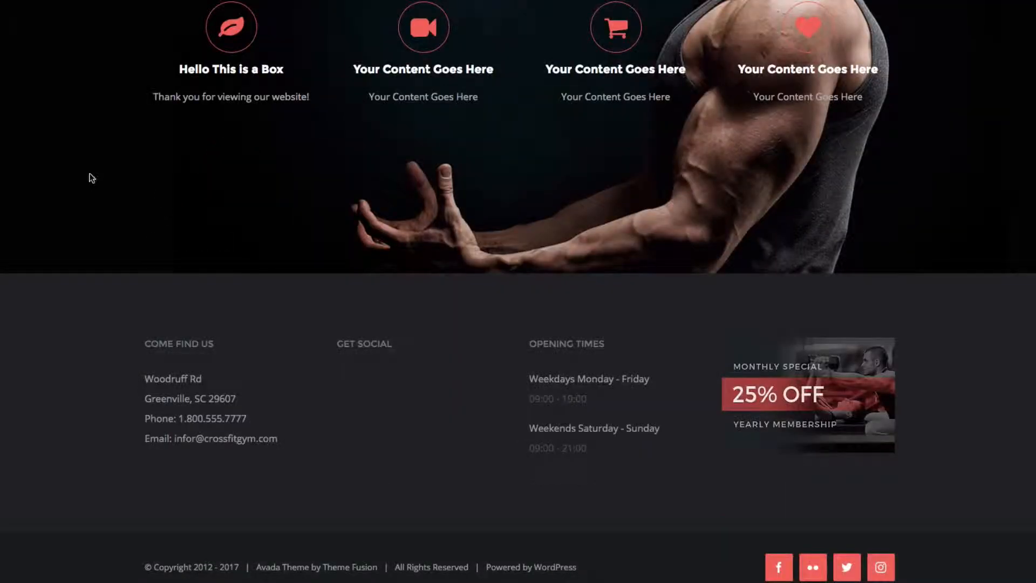
pyautogui.press('F5')
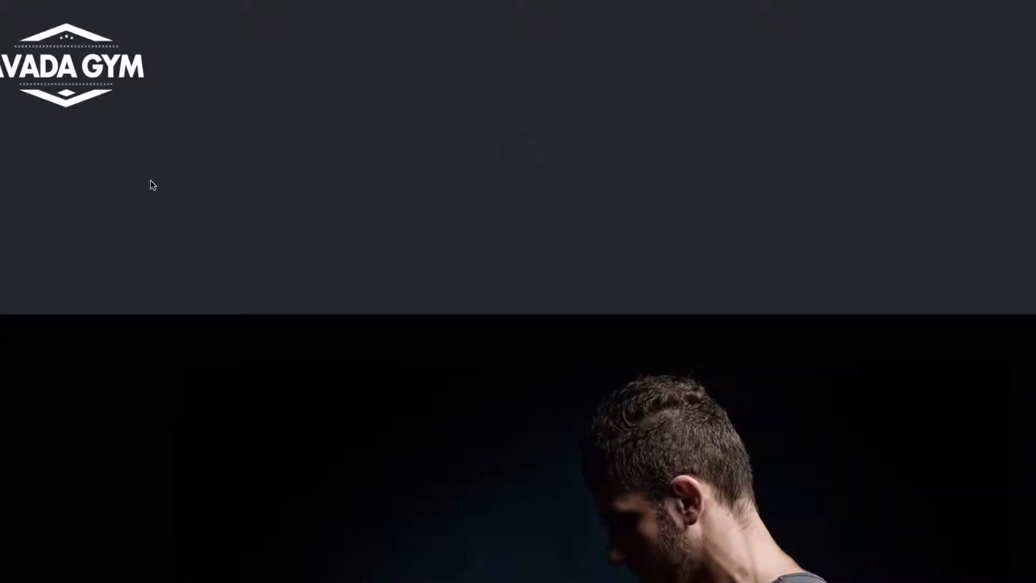
pyautogui.scroll(-10, 162, 181)
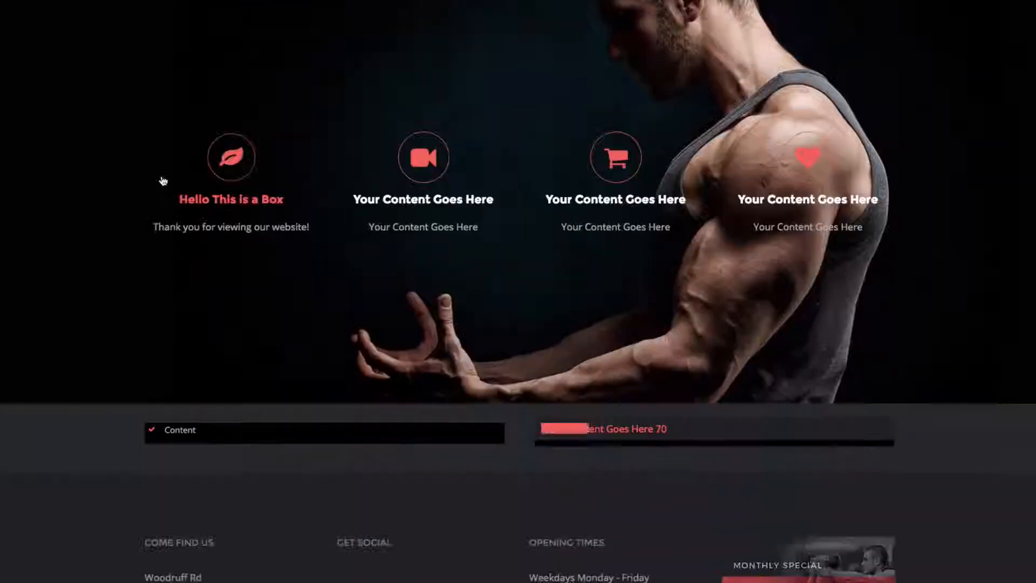
pyautogui.scroll(-1, 163, 181)
pyautogui.scroll(-2, 162, 178)
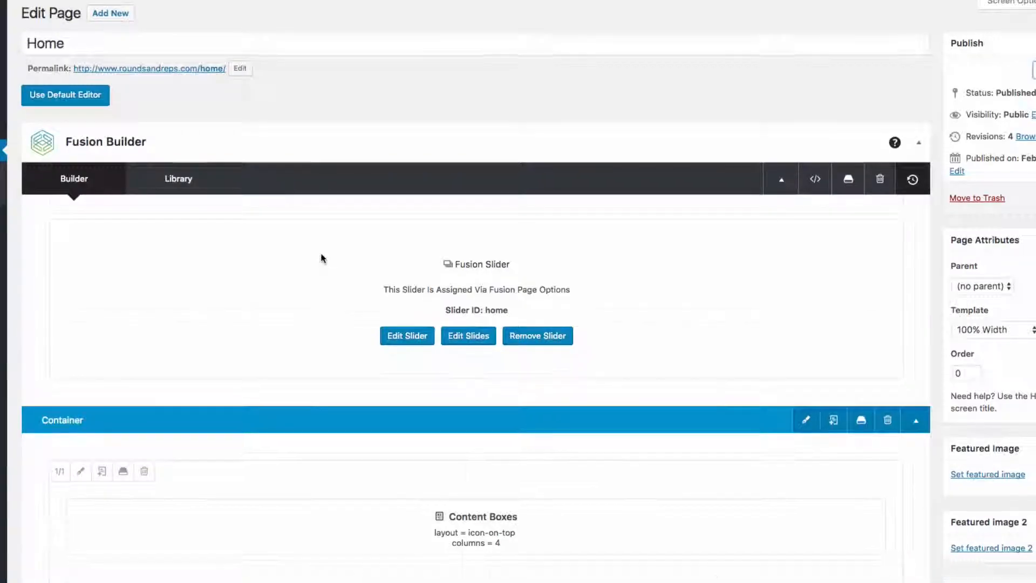
# - Return to the page editor and open the element selection for the column containing the Checklist
pyautogui.scroll(-10, 323, 255)
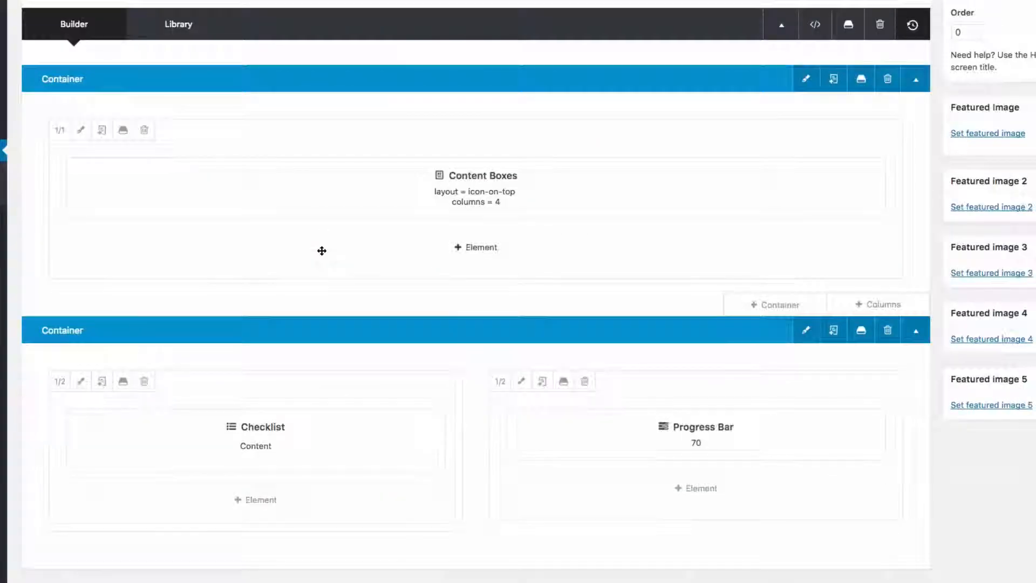
pyautogui.scroll(-1, 365, 231)
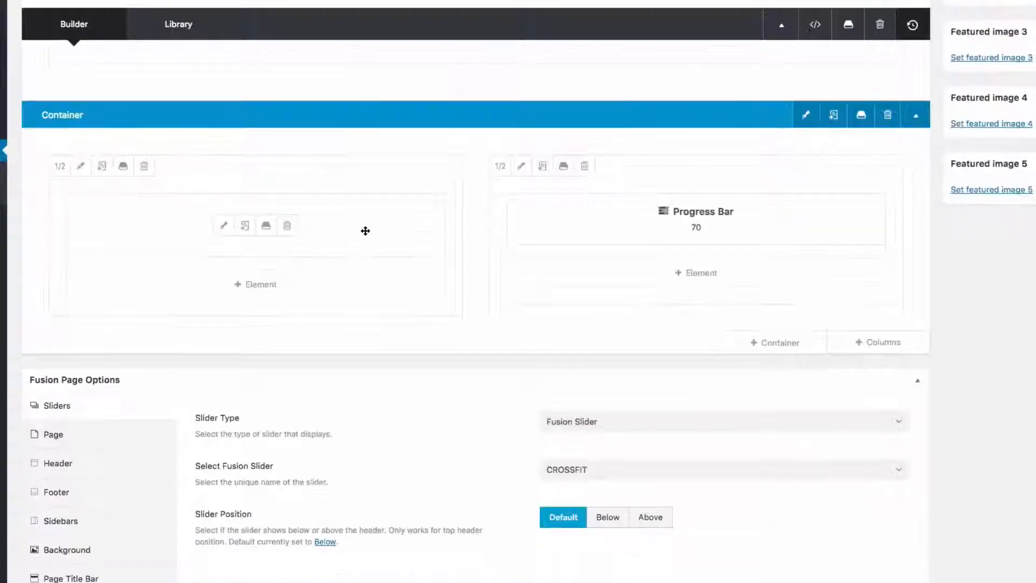
pyautogui.click(323, 290)
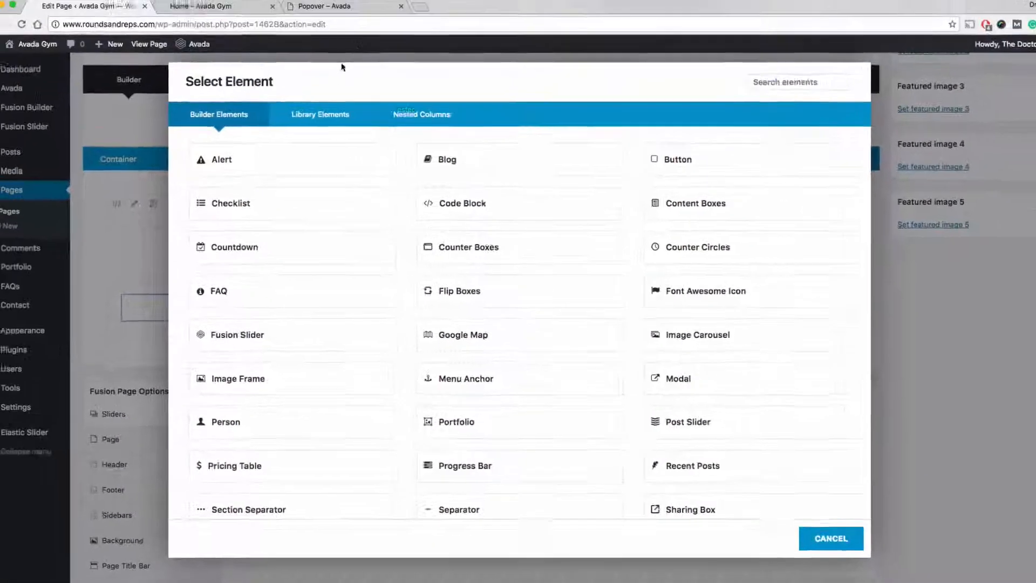
# - Switch to the Avada demo site and open the Dividers page from its list of elements
pyautogui.click(324, 6)
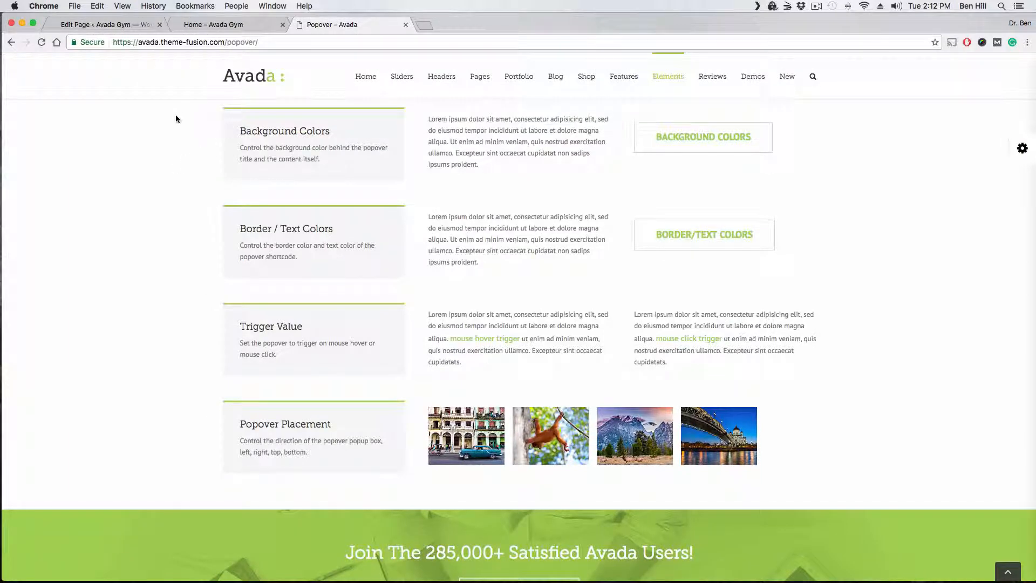
pyautogui.scroll(15, 177, 125)
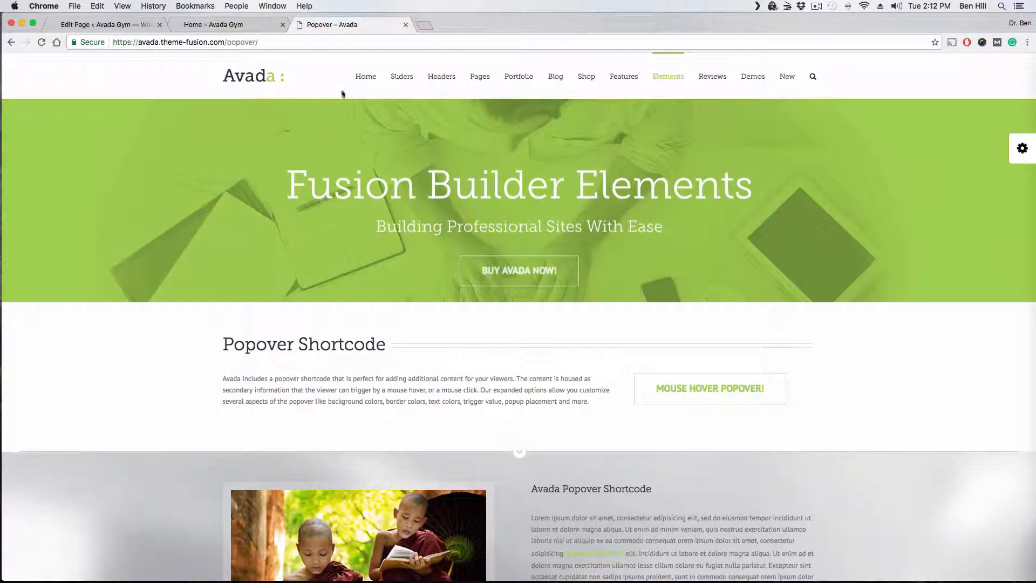
pyautogui.click(252, 77)
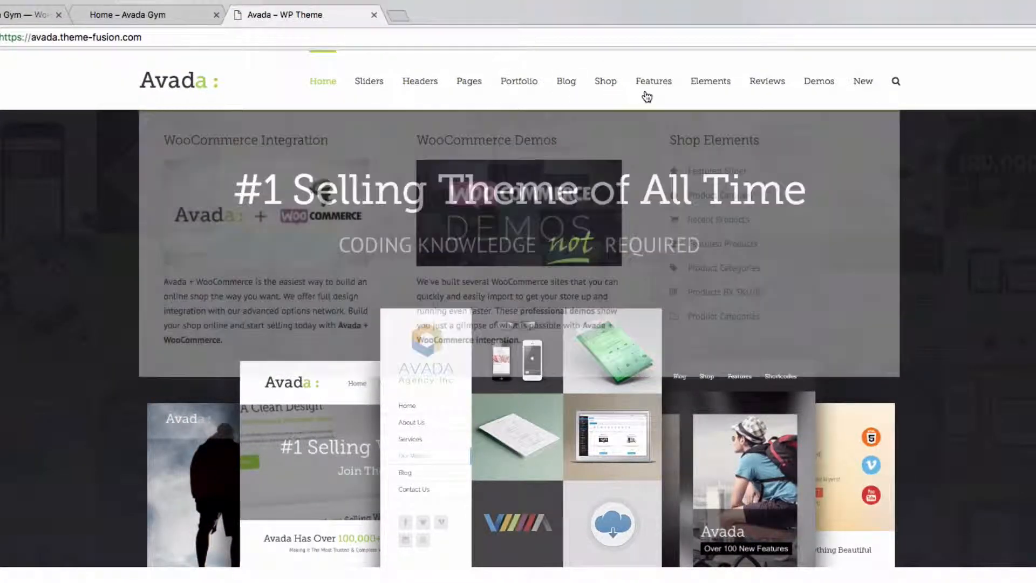
pyautogui.moveTo(705, 90)
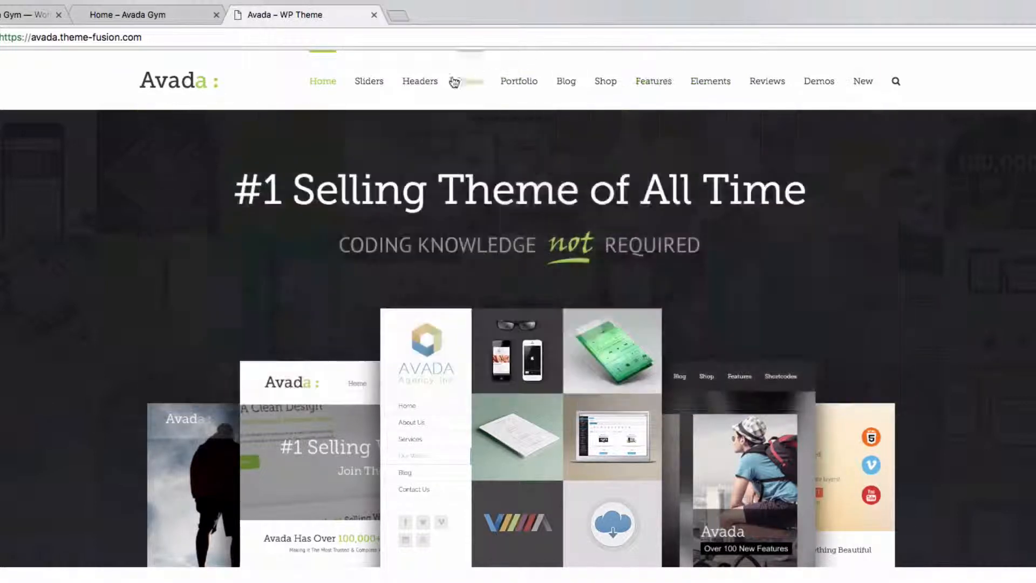
pyautogui.moveTo(462, 88)
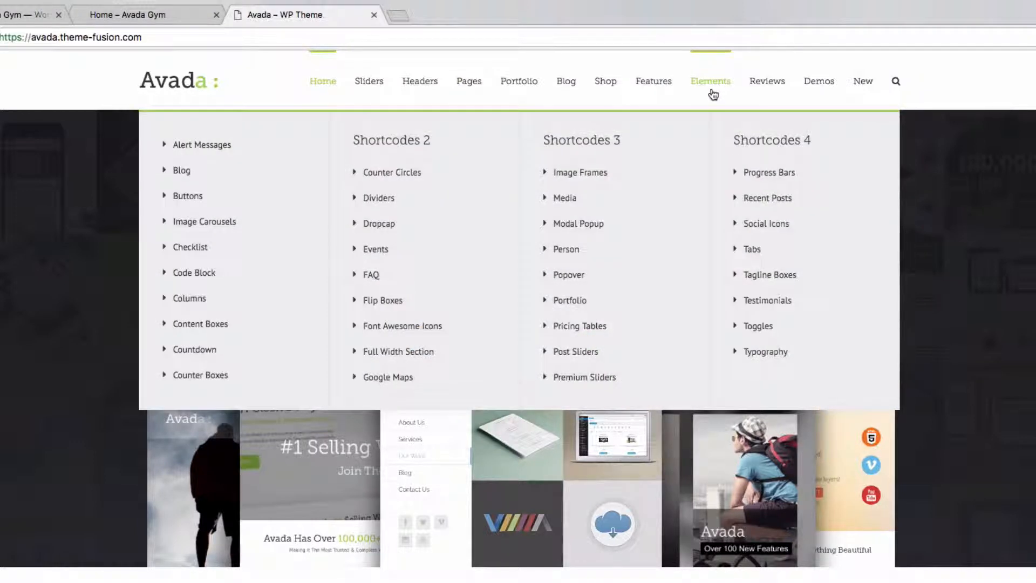
pyautogui.click(370, 200)
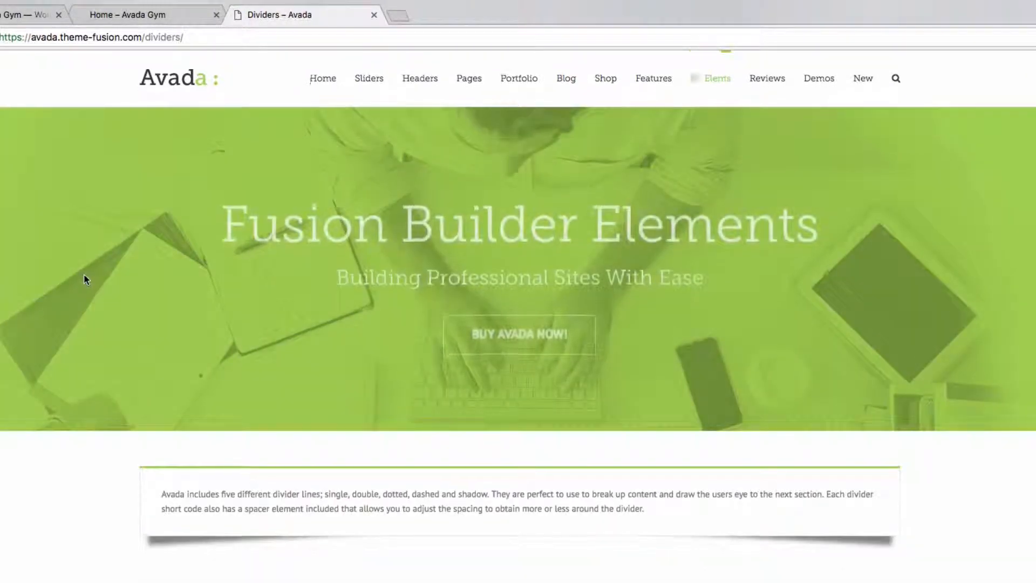
# - Examine the divider styles demonstrated on the Avada Dividers page
pyautogui.scroll(-5, 86, 268)
pyautogui.scroll(-1, 272, 381)
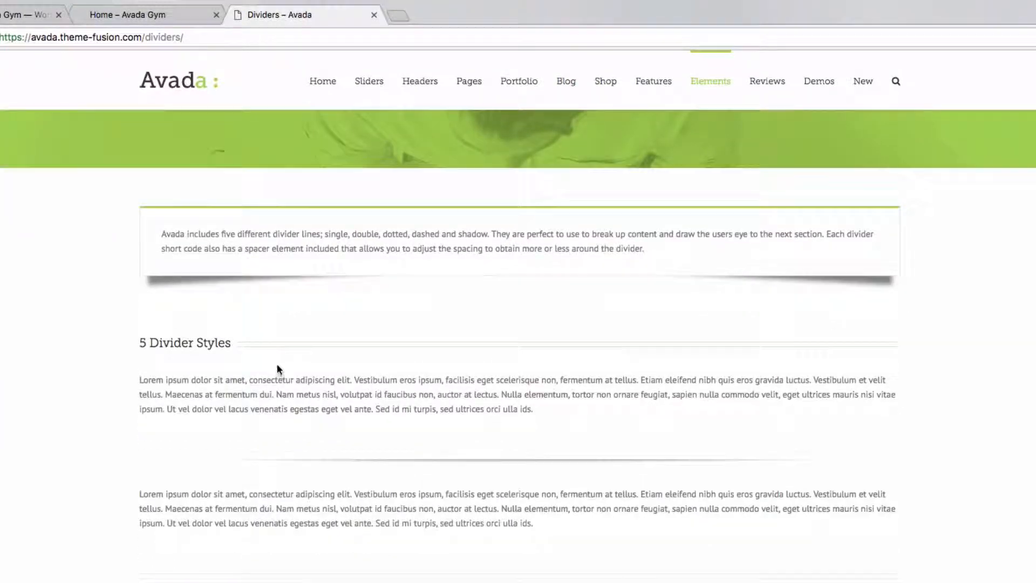
pyautogui.scroll(-8, 406, 453)
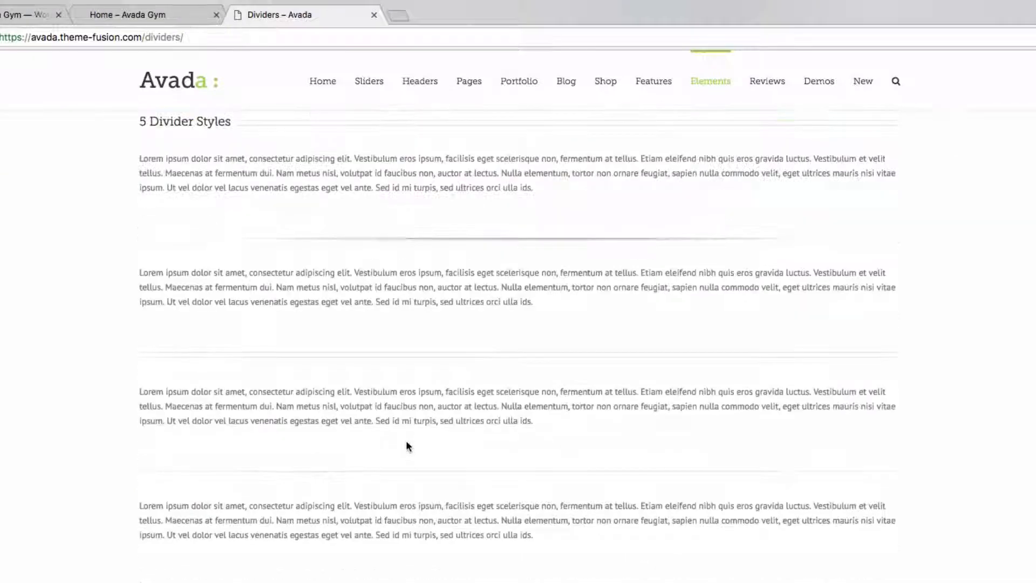
pyautogui.scroll(10, 394, 421)
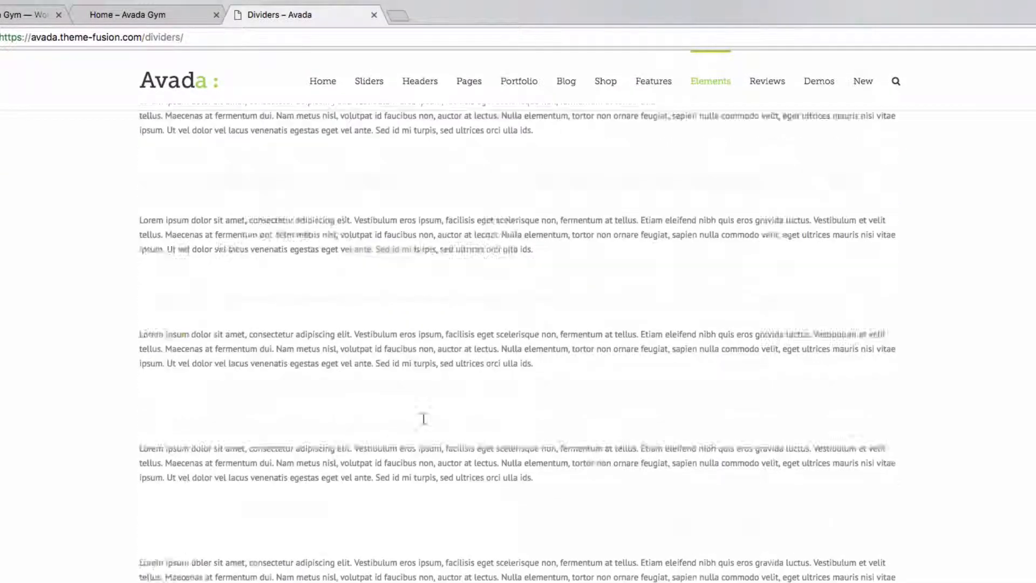
# - Open the Person page from the demo site's element list and examine the team member layouts in different column counts
pyautogui.moveTo(721, 88)
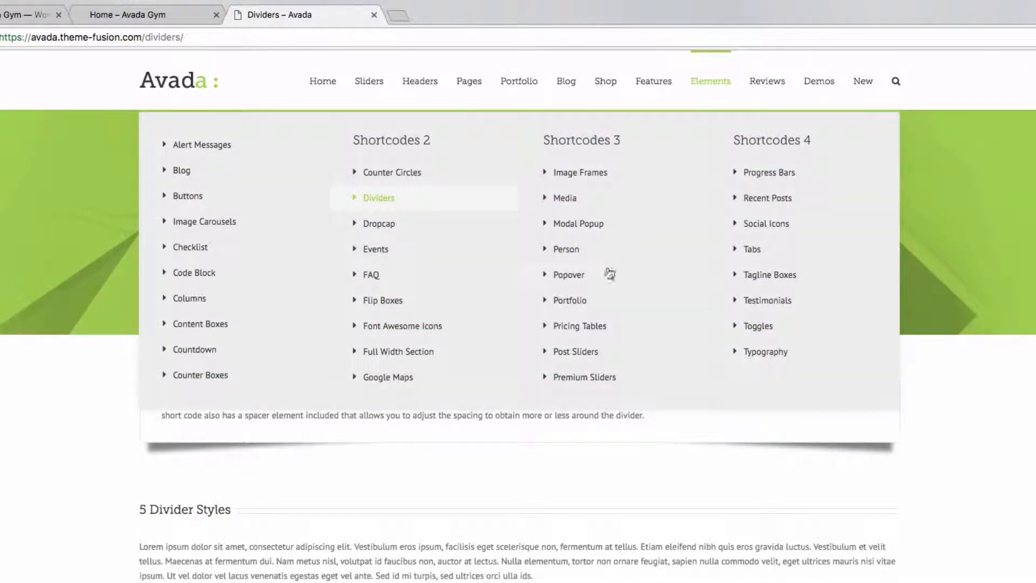
pyautogui.click(574, 254)
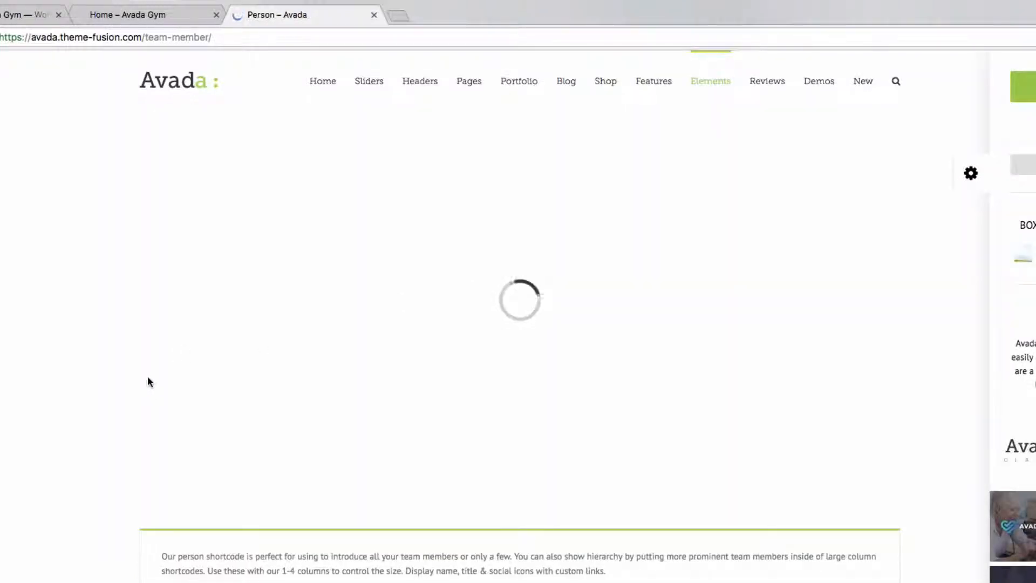
pyautogui.scroll(-5, 158, 355)
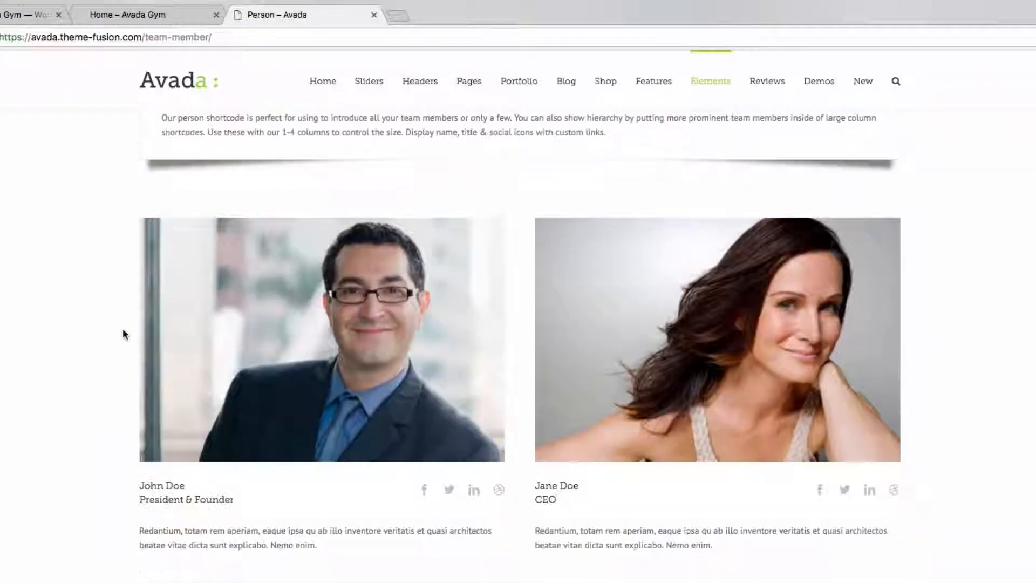
pyautogui.scroll(-5, 365, 327)
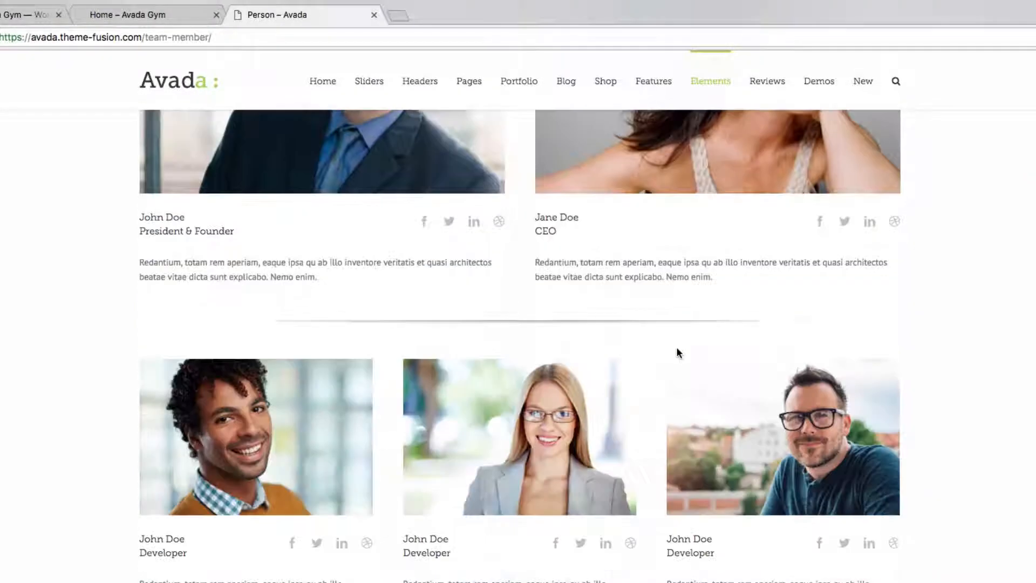
pyautogui.scroll(-3, 477, 472)
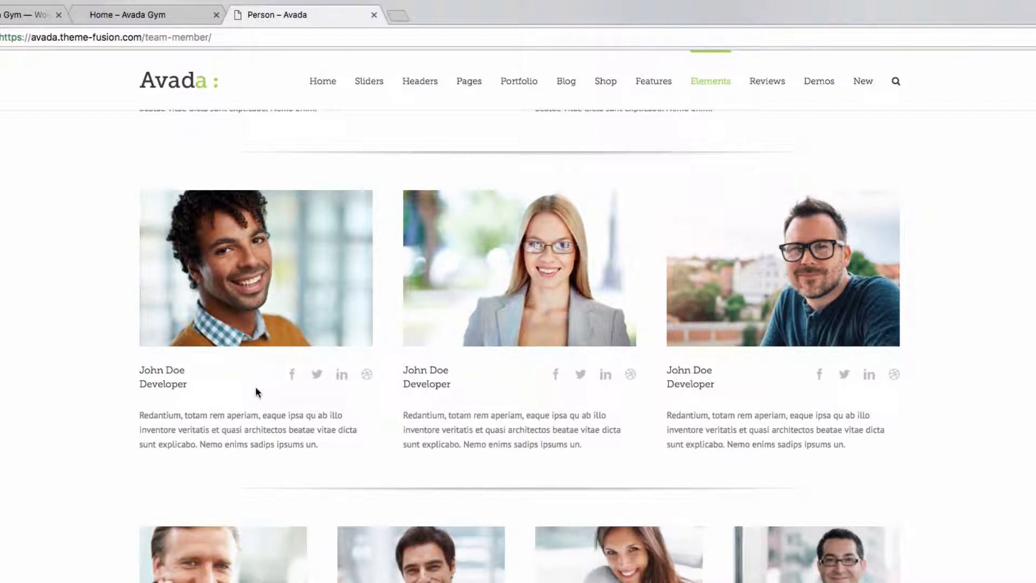
pyautogui.scroll(-2, 256, 387)
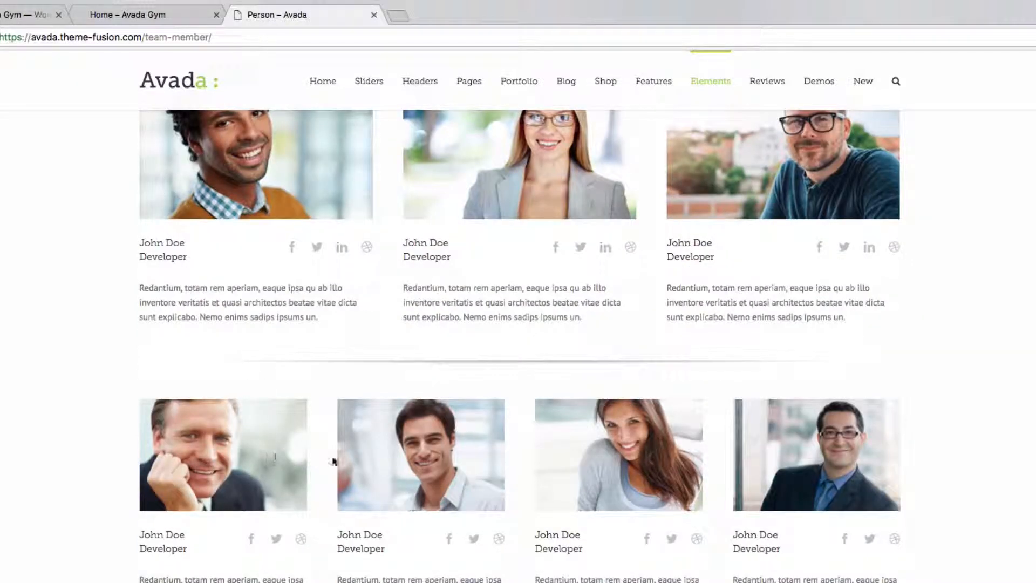
pyautogui.scroll(-5, 282, 370)
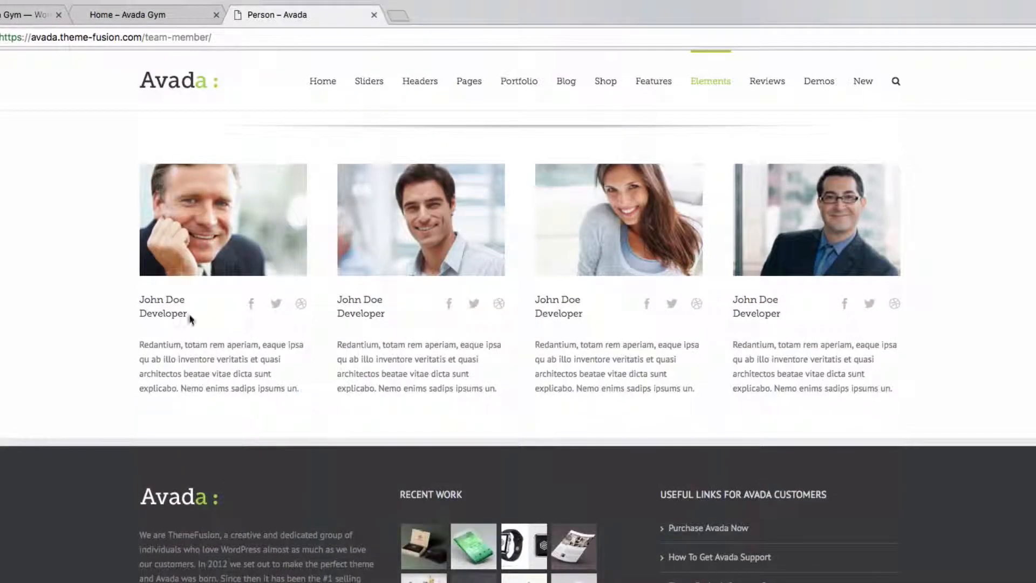
# - Open the Buttons page from the demo site's element list and examine the button colors, sizes, shapes and border styles
pyautogui.scroll(20, 192, 319)
pyautogui.moveTo(706, 81)
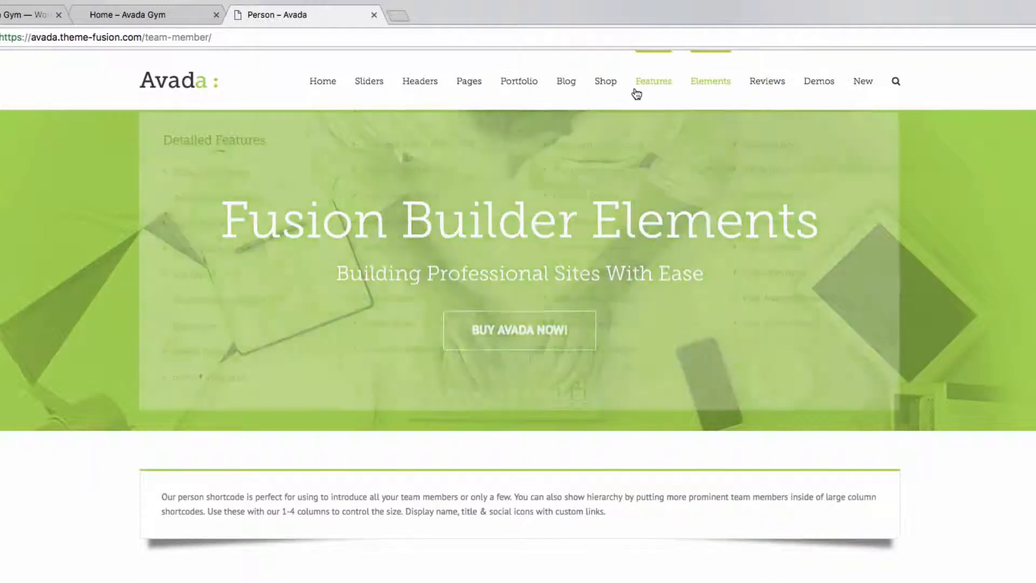
pyautogui.moveTo(643, 91)
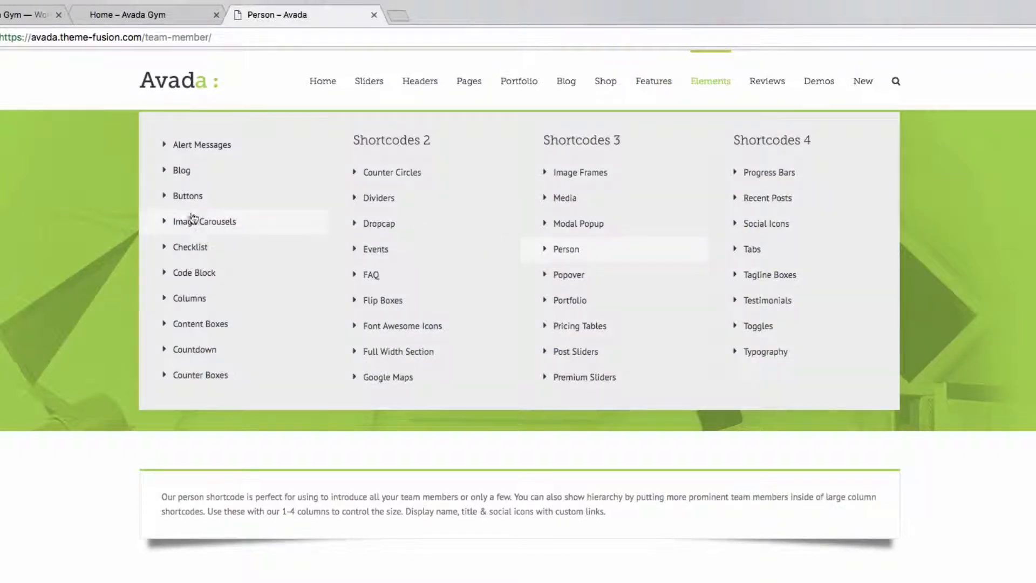
pyautogui.click(194, 198)
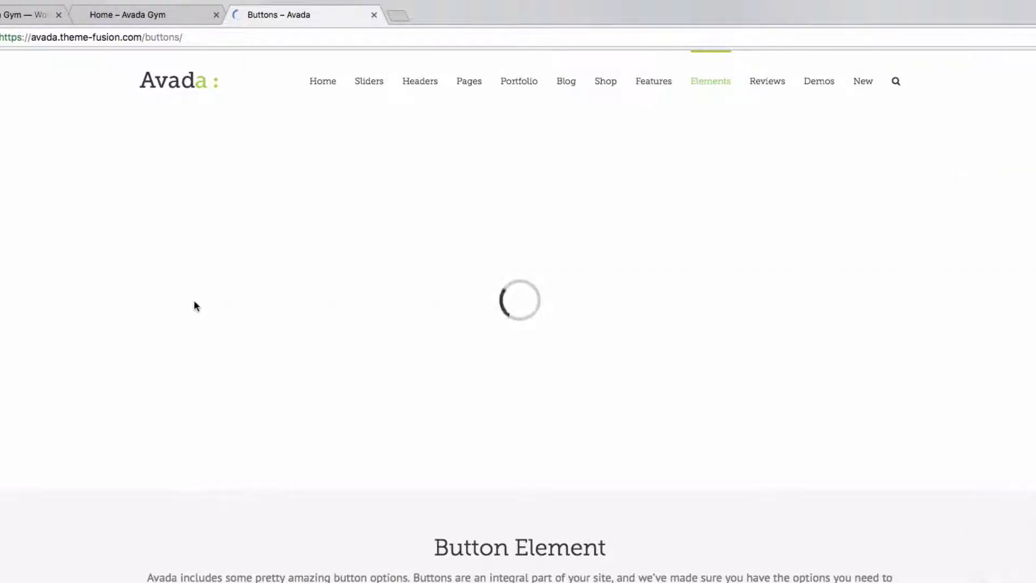
pyautogui.scroll(-6, 183, 296)
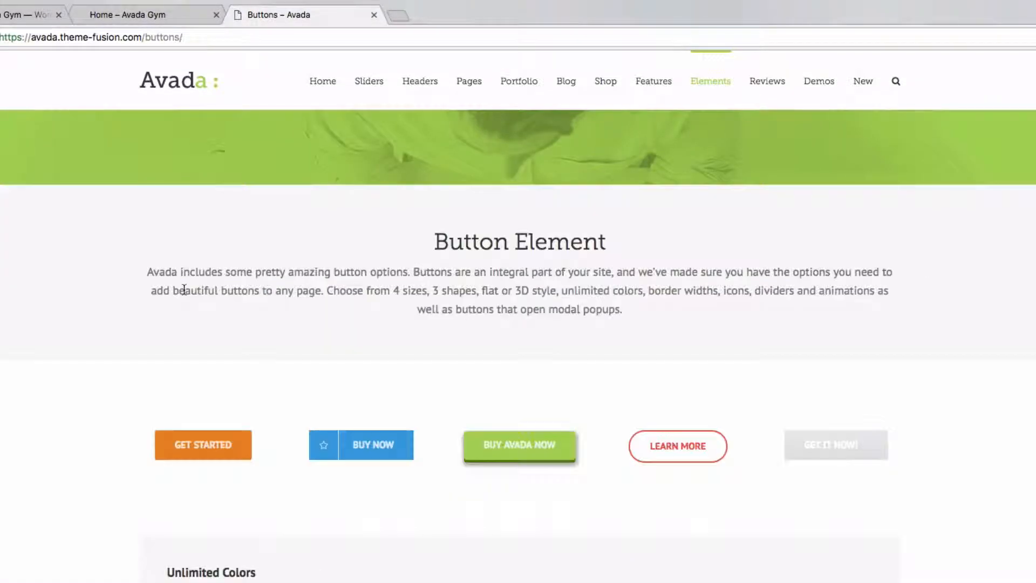
pyautogui.scroll(-10, 205, 301)
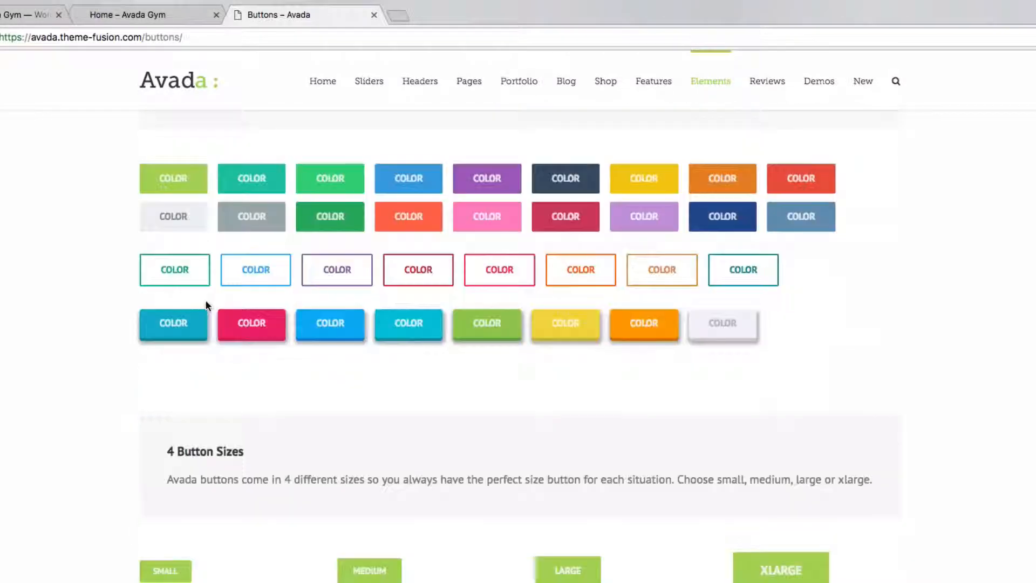
pyautogui.scroll(-12, 270, 330)
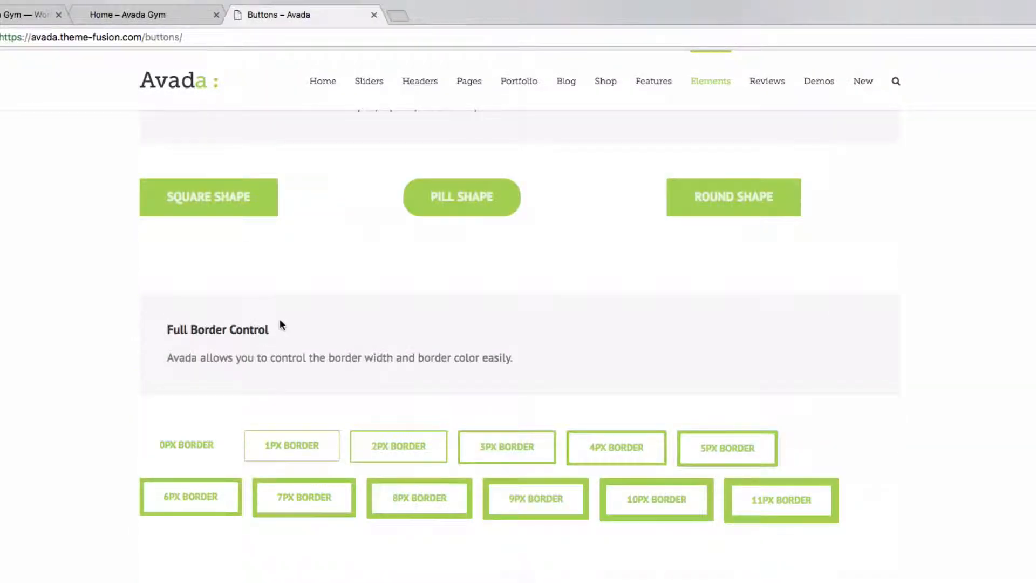
pyautogui.scroll(20, 261, 312)
# - Return to the page editor and add a full-width 1/1 column below the Checklist and Progress Bar columns
pyautogui.click(24, 14)
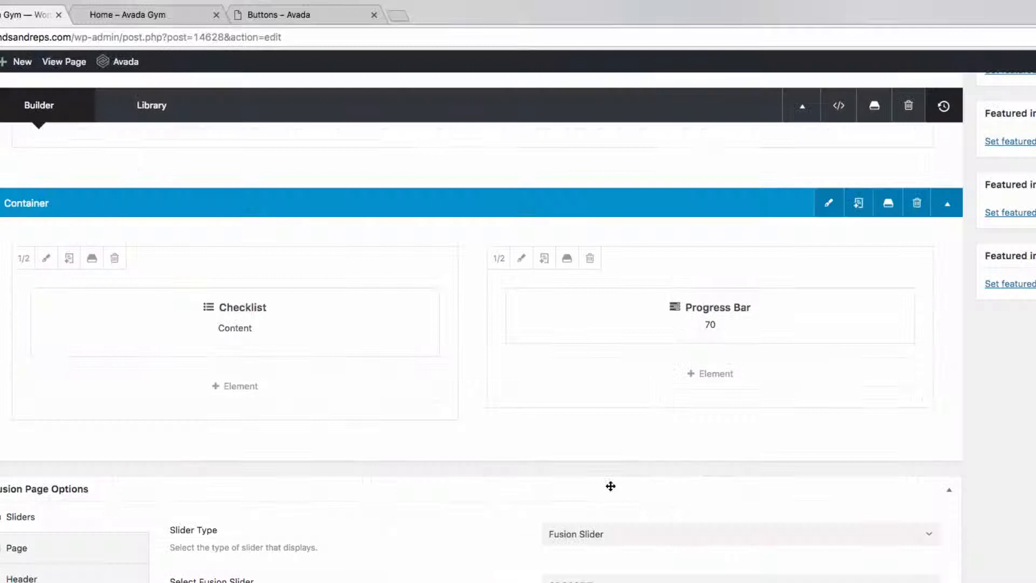
pyautogui.scroll(-2, 610, 486)
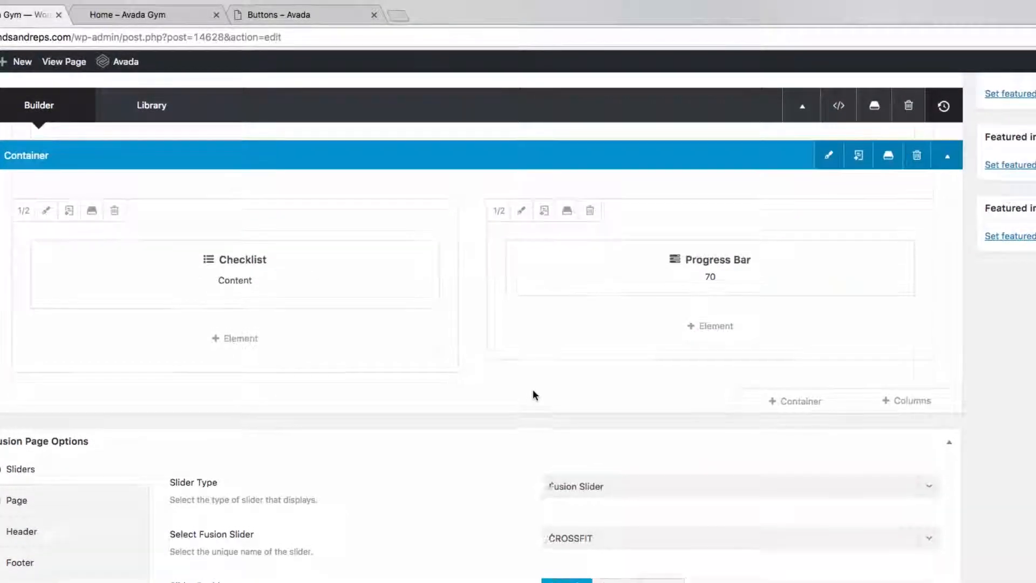
pyautogui.scroll(3, 533, 394)
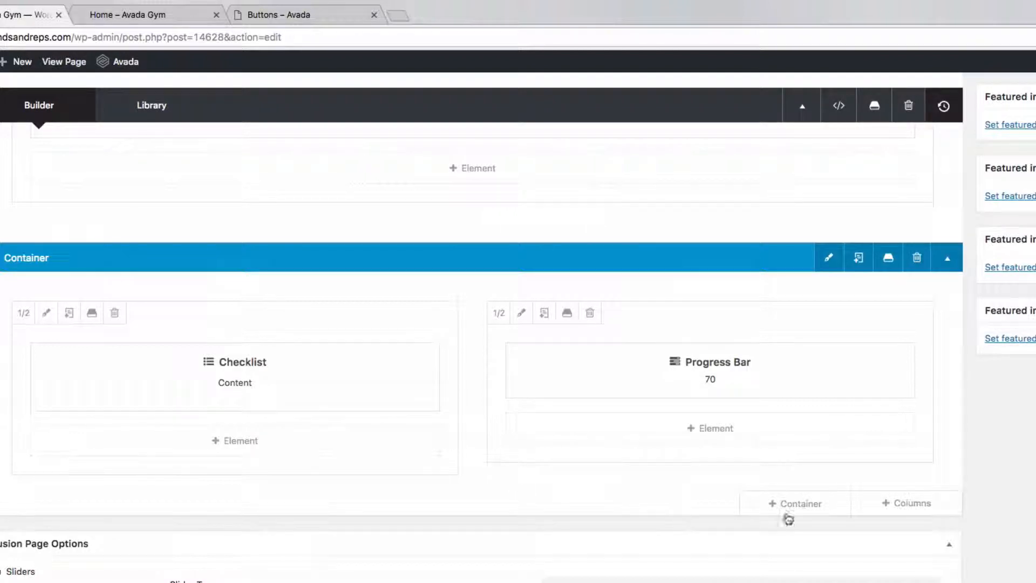
pyautogui.click(883, 510)
pyautogui.click(200, 225)
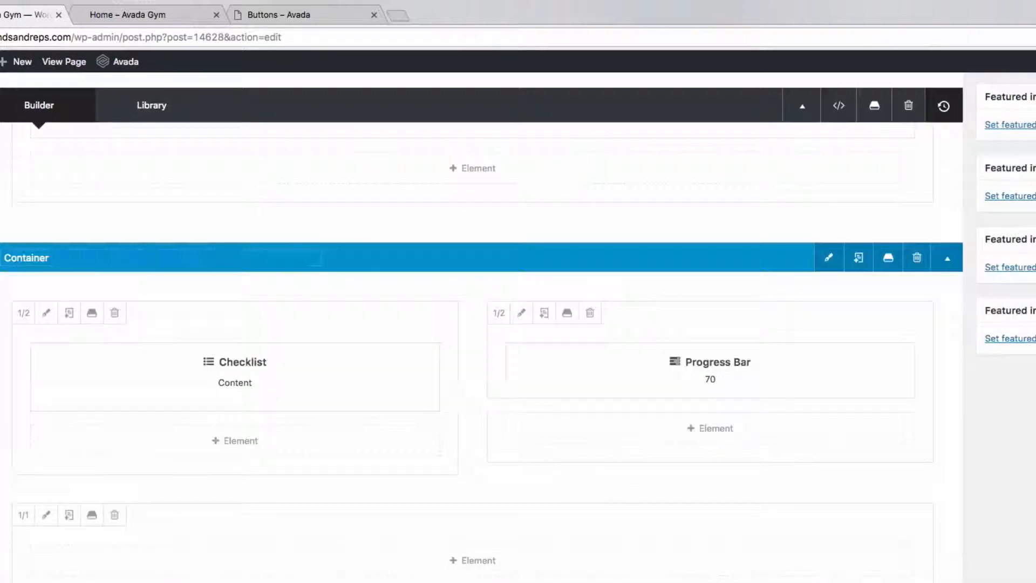
# - Add a Countdown element with its default settings to the empty 1/1 column
pyautogui.scroll(-3, 562, 448)
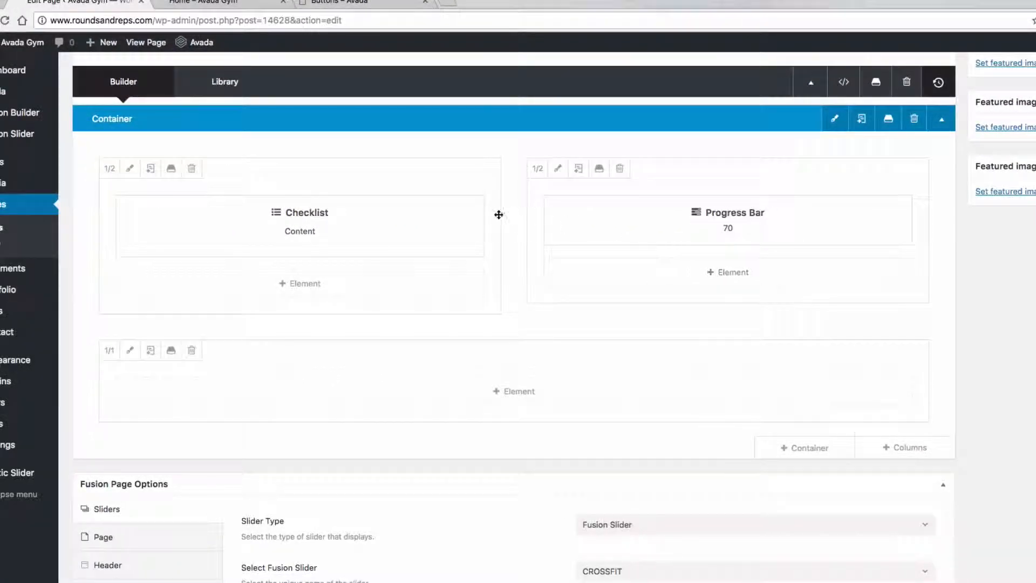
pyautogui.click(532, 397)
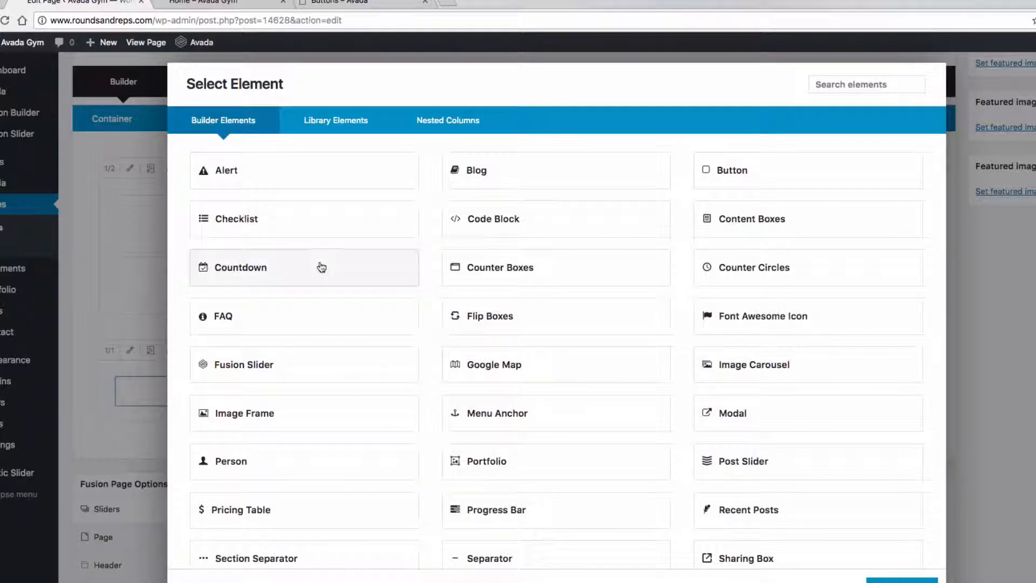
pyautogui.click(283, 270)
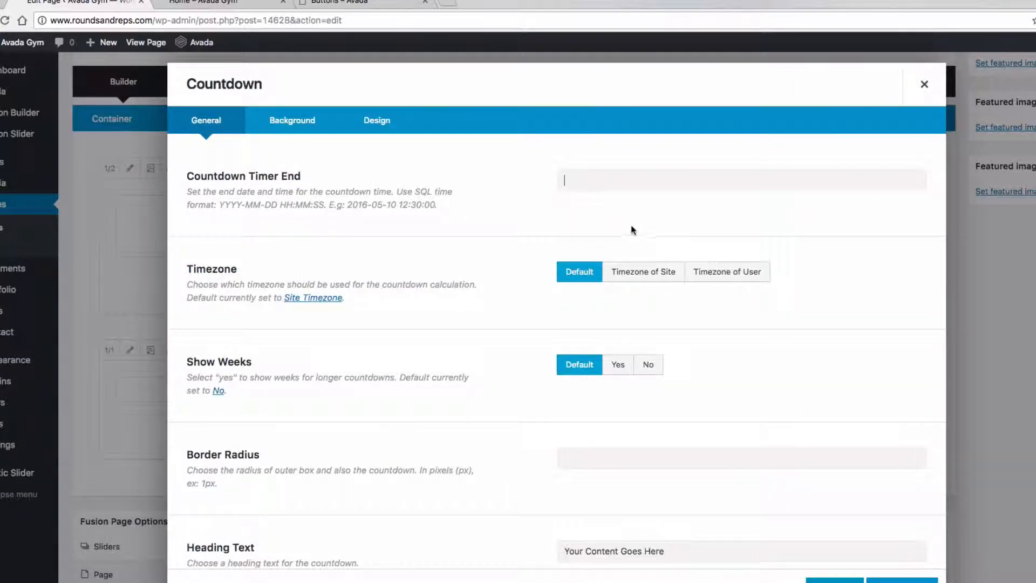
pyautogui.click(835, 580)
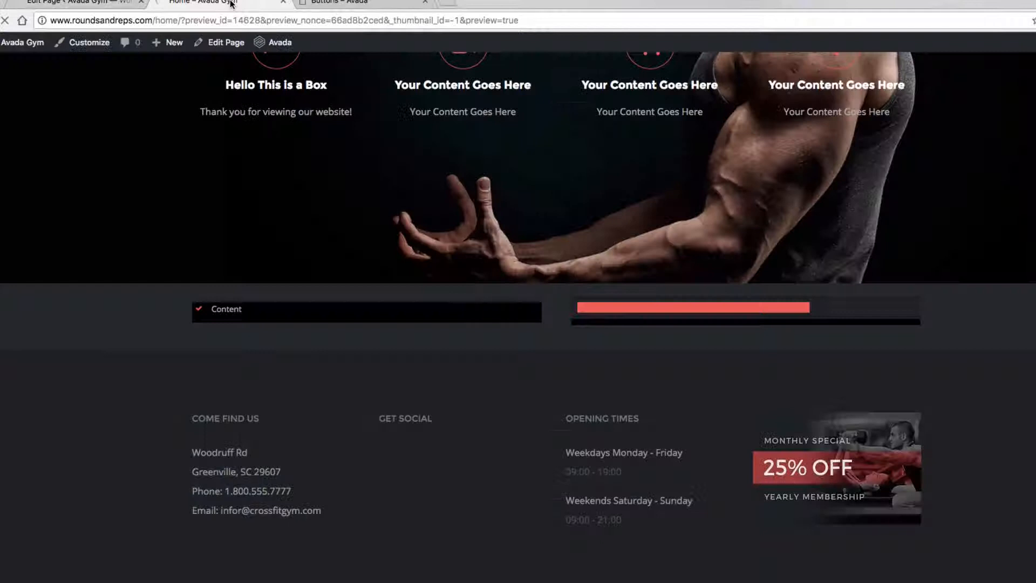
# - Reload the Home preview to check the countdown below the checklist and progress bar, and return to the page editor
pyautogui.click(221, 4)
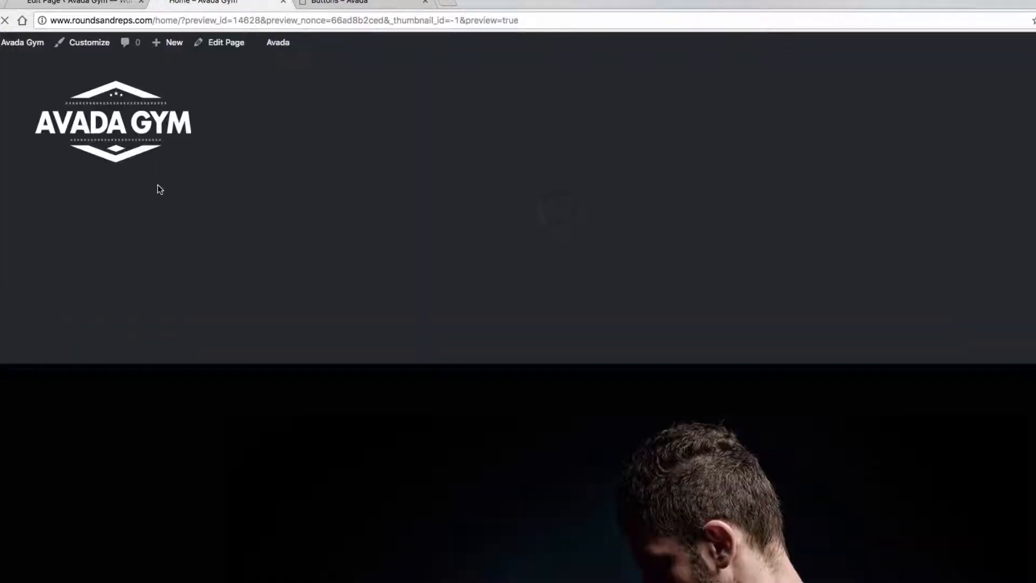
pyautogui.scroll(-10, 167, 192)
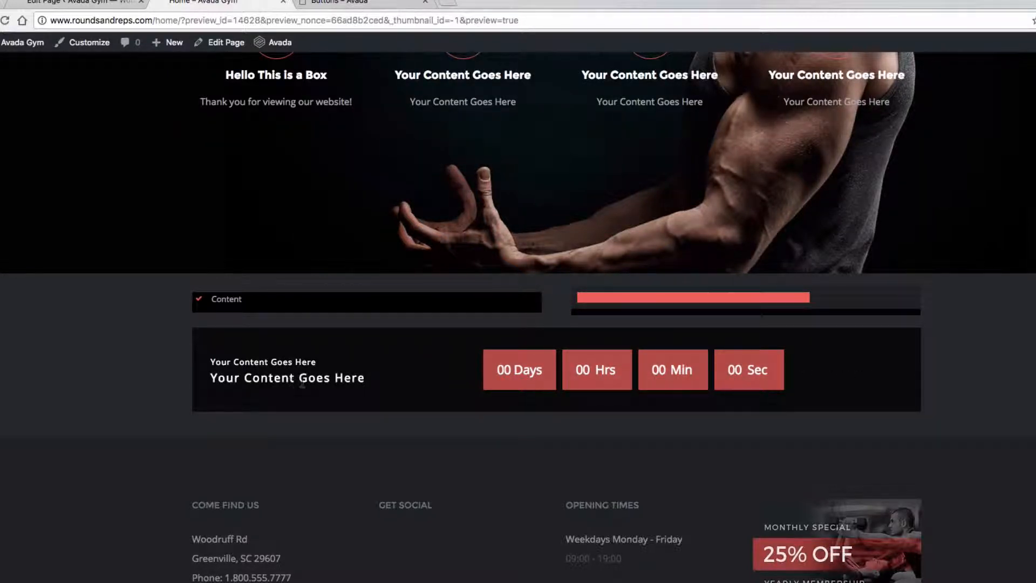
pyautogui.click(72, 6)
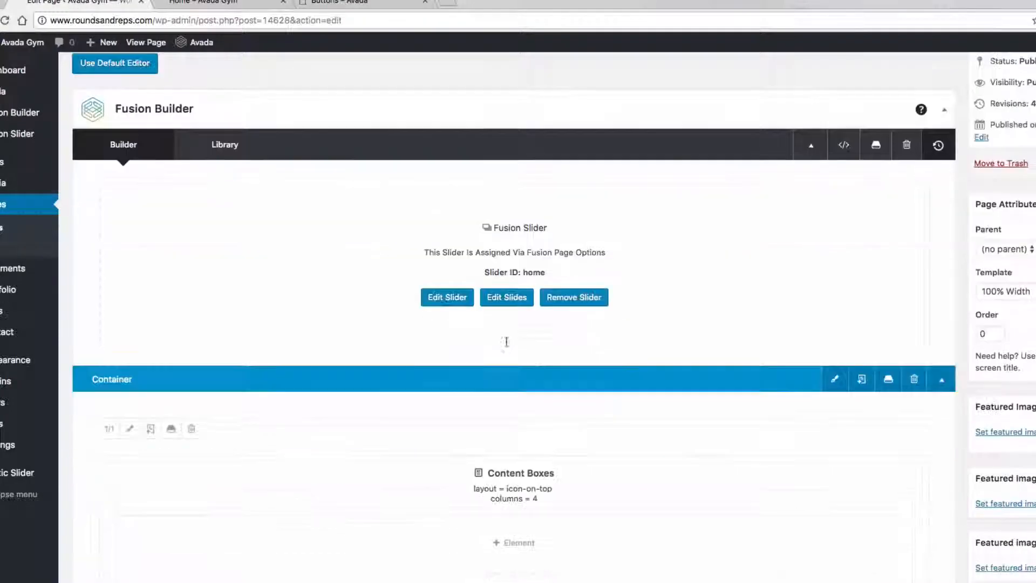
# - Insert a new container with 1/5 and 4/5 columns below the container holding the Countdown
pyautogui.scroll(-10, 506, 341)
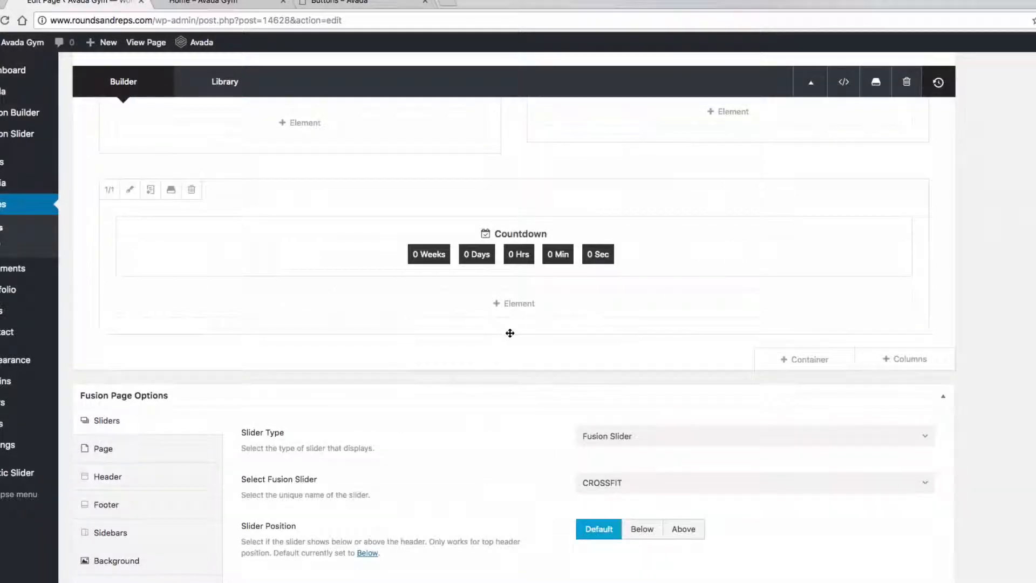
pyautogui.scroll(1, 548, 341)
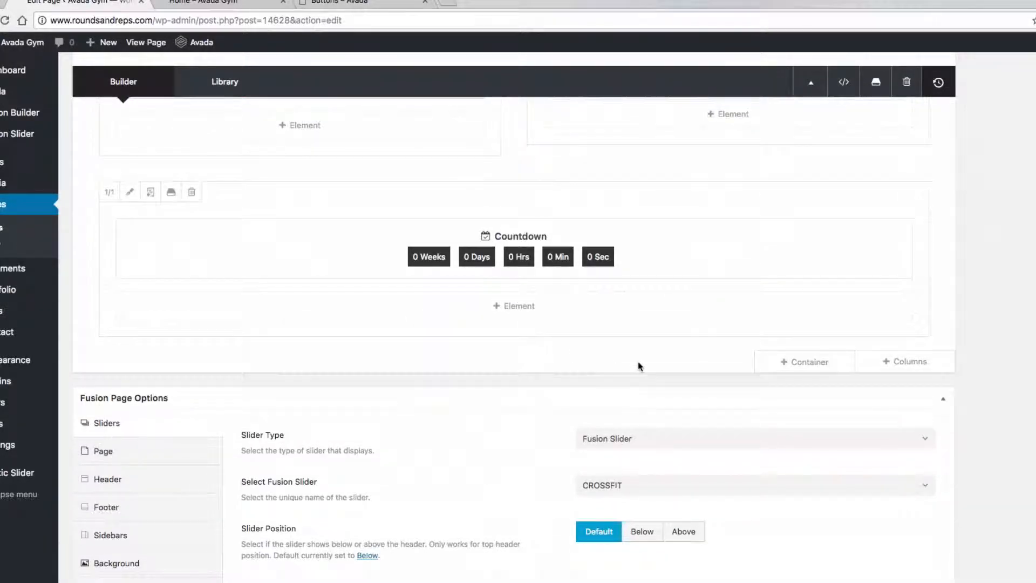
pyautogui.scroll(1, 678, 255)
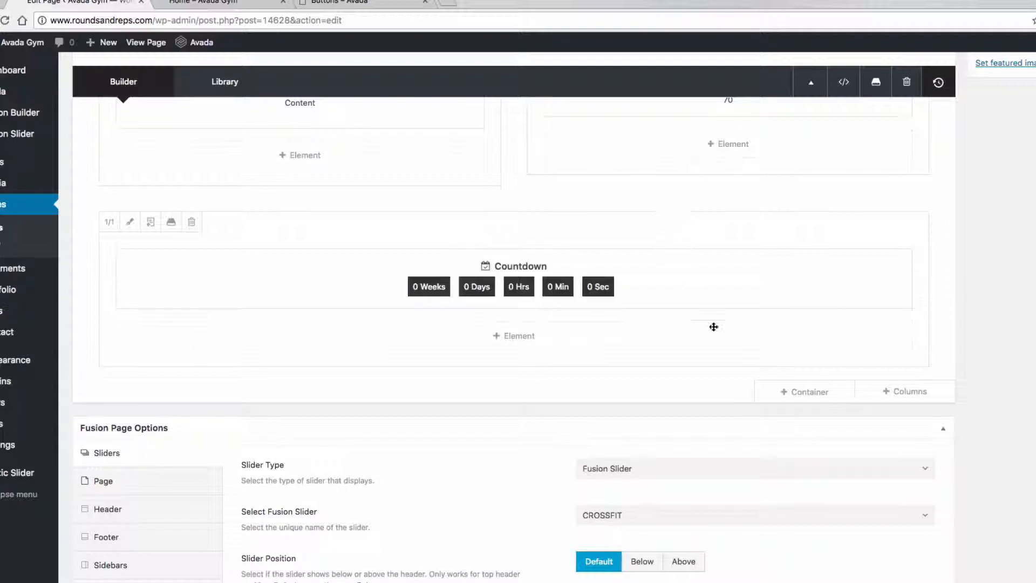
pyautogui.scroll(-1, 809, 377)
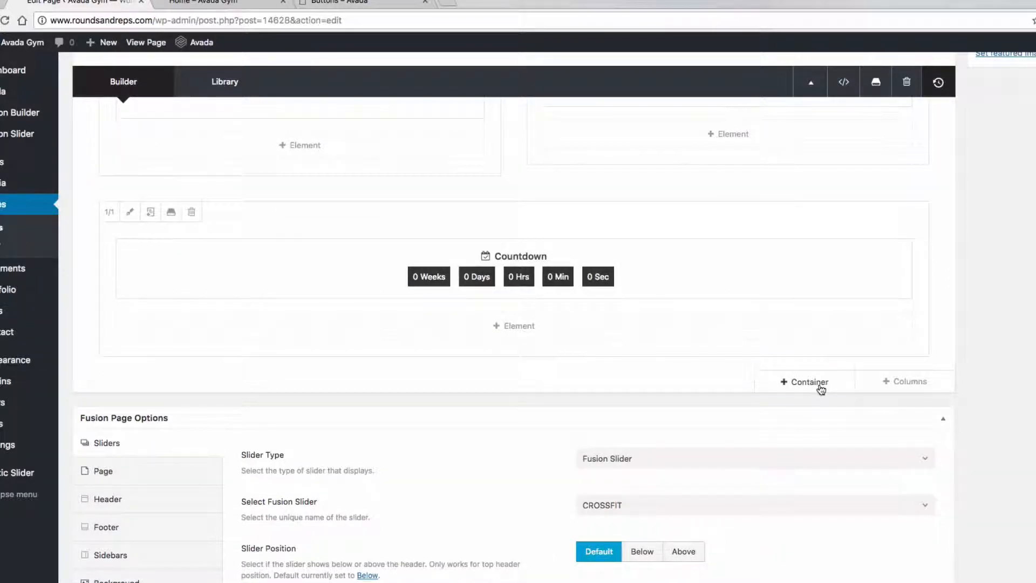
pyautogui.click(821, 389)
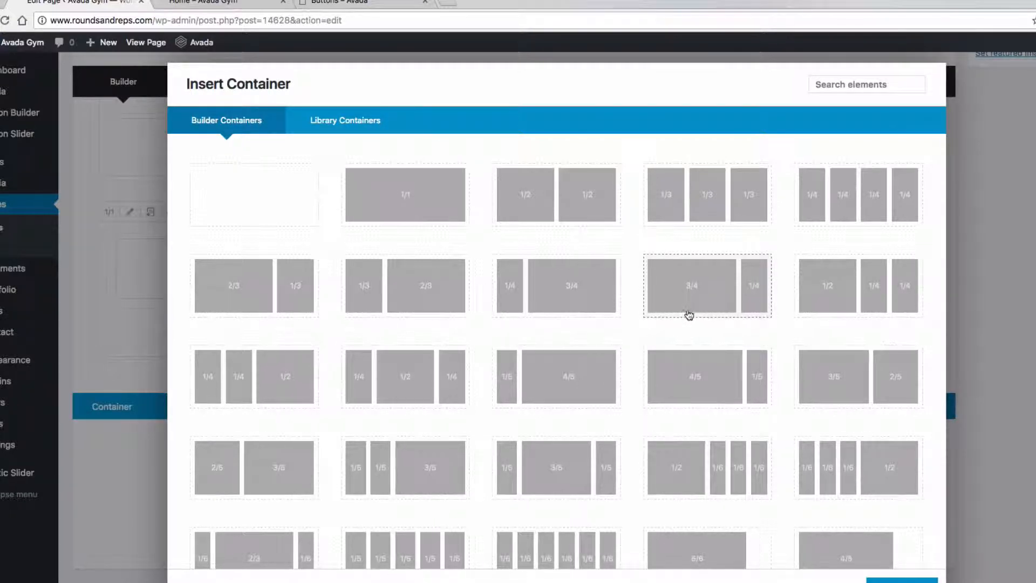
pyautogui.scroll(-3, 656, 326)
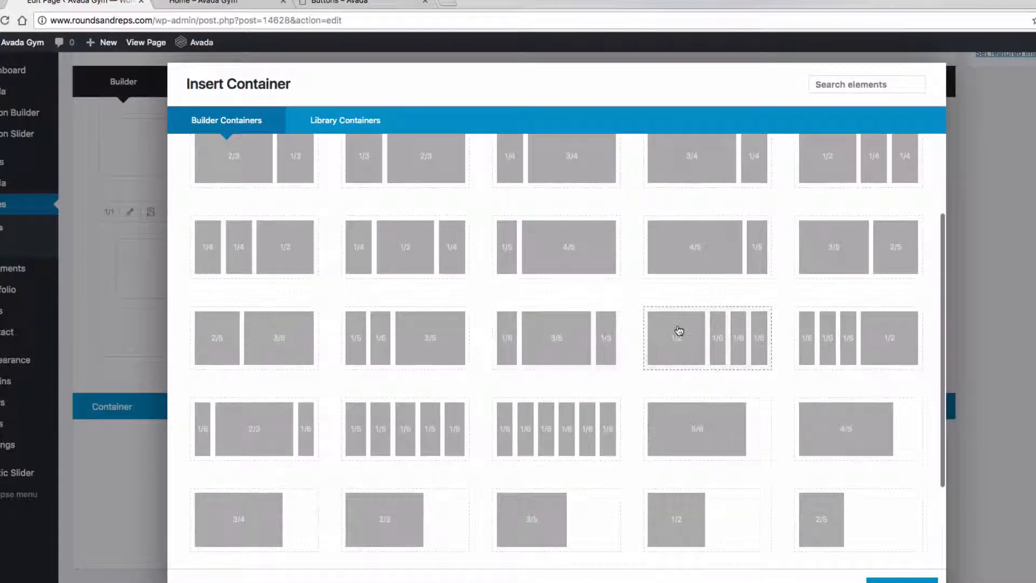
pyautogui.scroll(1, 636, 347)
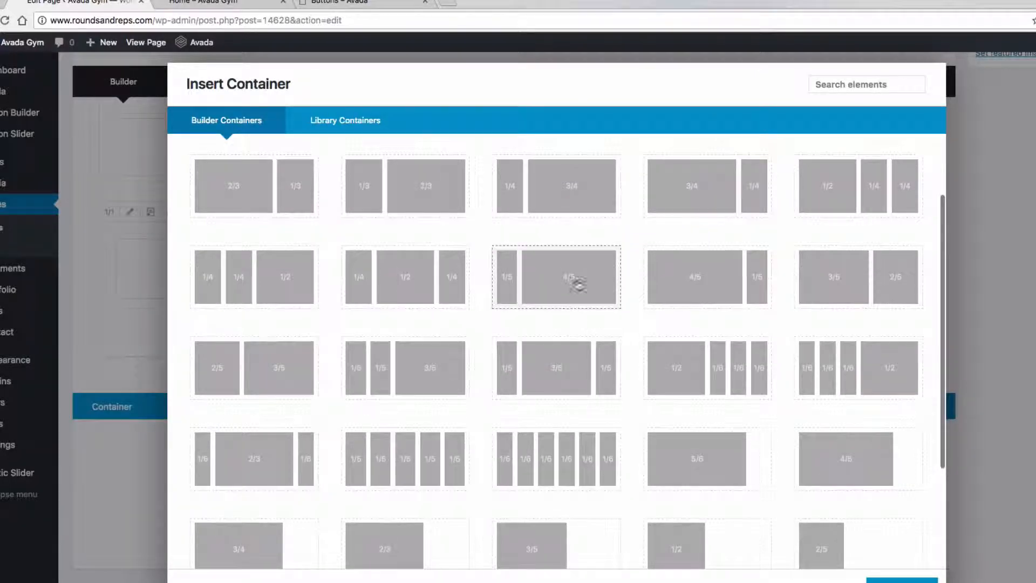
pyautogui.click(572, 285)
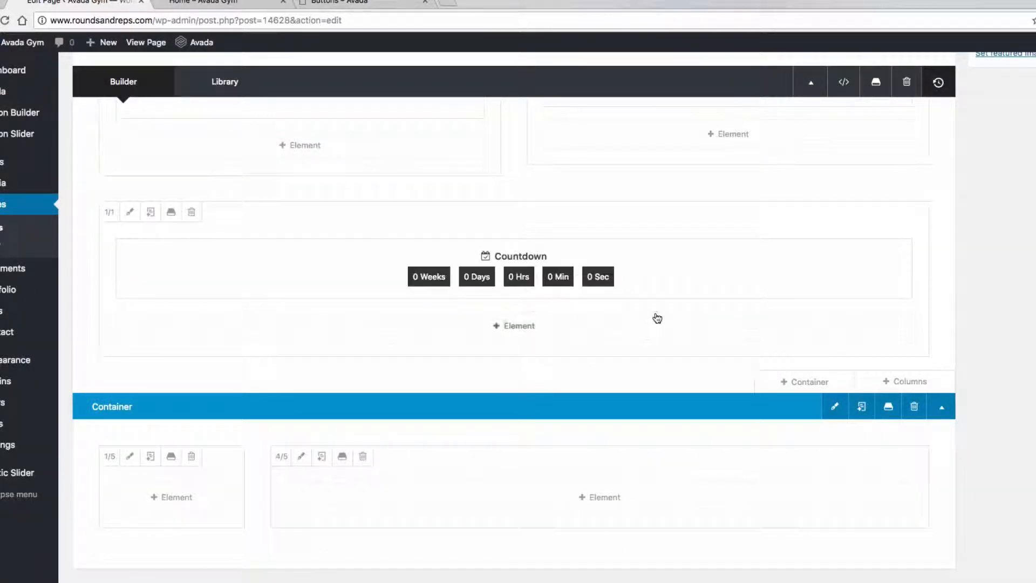
# - Resize the 1/5 column in the new container to 3/5 width
pyautogui.scroll(-3, 726, 268)
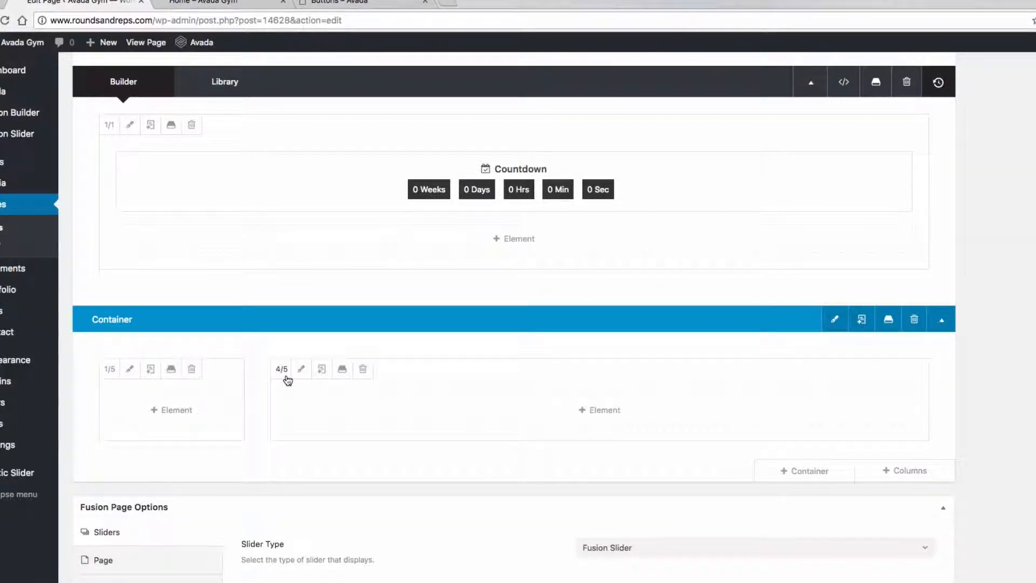
pyautogui.click(109, 371)
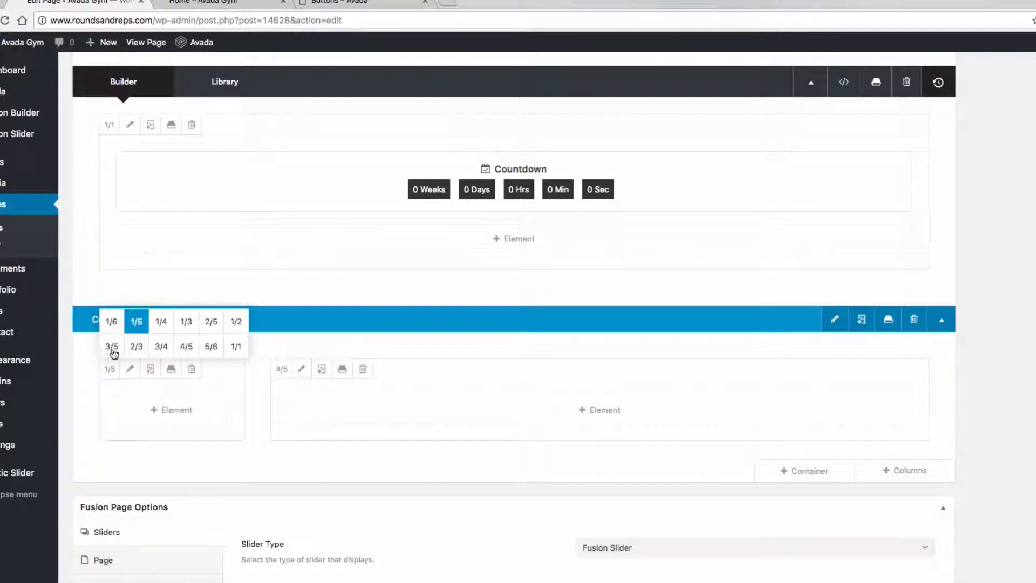
pyautogui.click(110, 346)
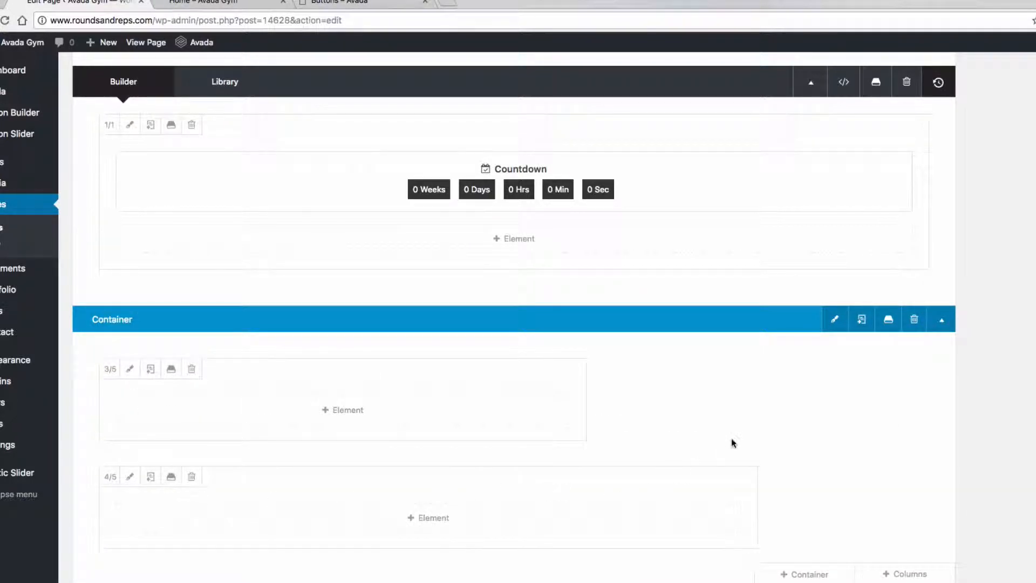
# - Resize the 4/5 column in the new container to 2/5 so it fits beside the 3/5 column
pyautogui.scroll(-2, 733, 443)
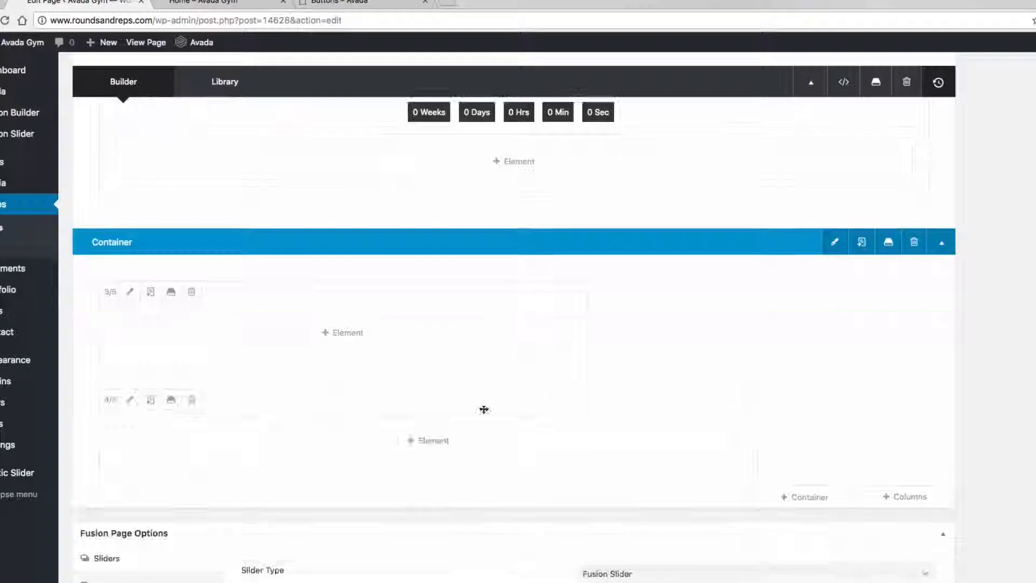
pyautogui.click(109, 402)
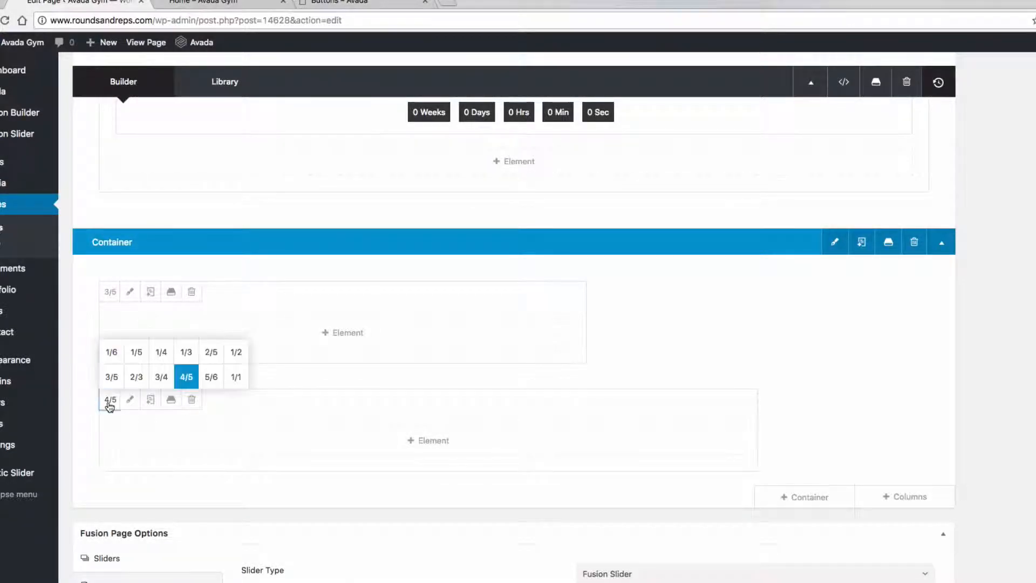
pyautogui.click(211, 353)
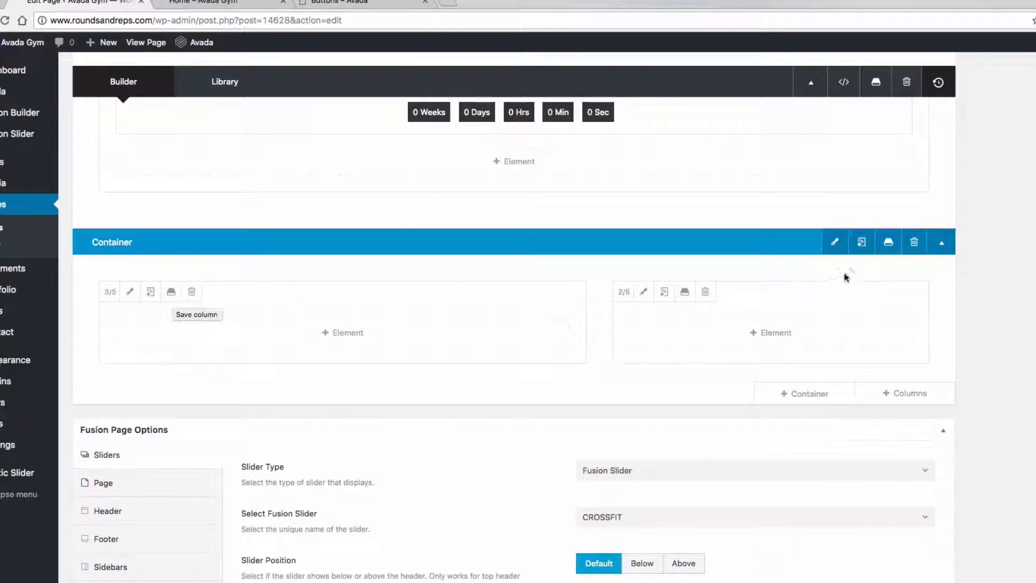
# - Save the container with the 3/5 and 2/5 columns to the library under the name "element"
pyautogui.click(888, 242)
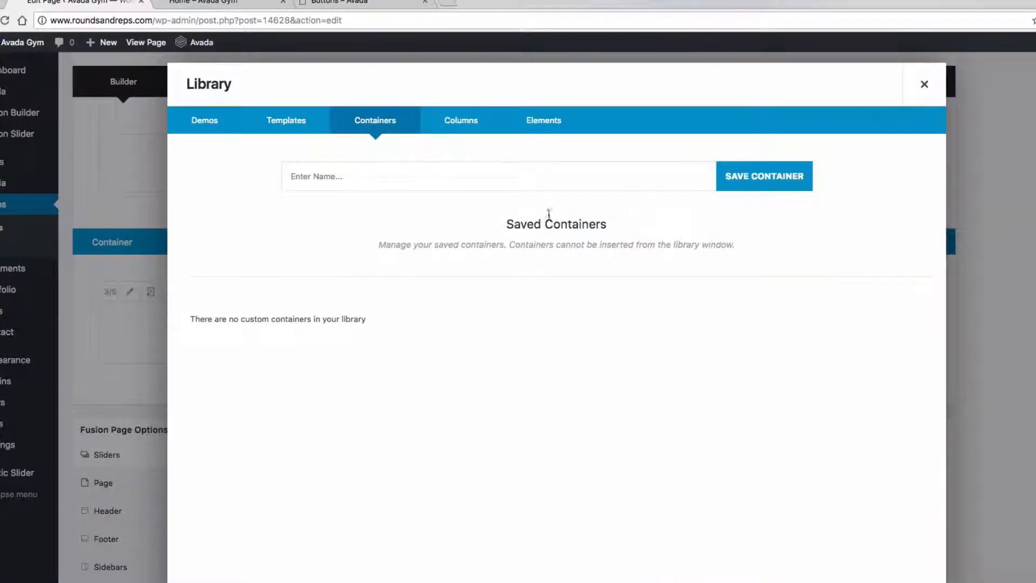
pyautogui.click(342, 174)
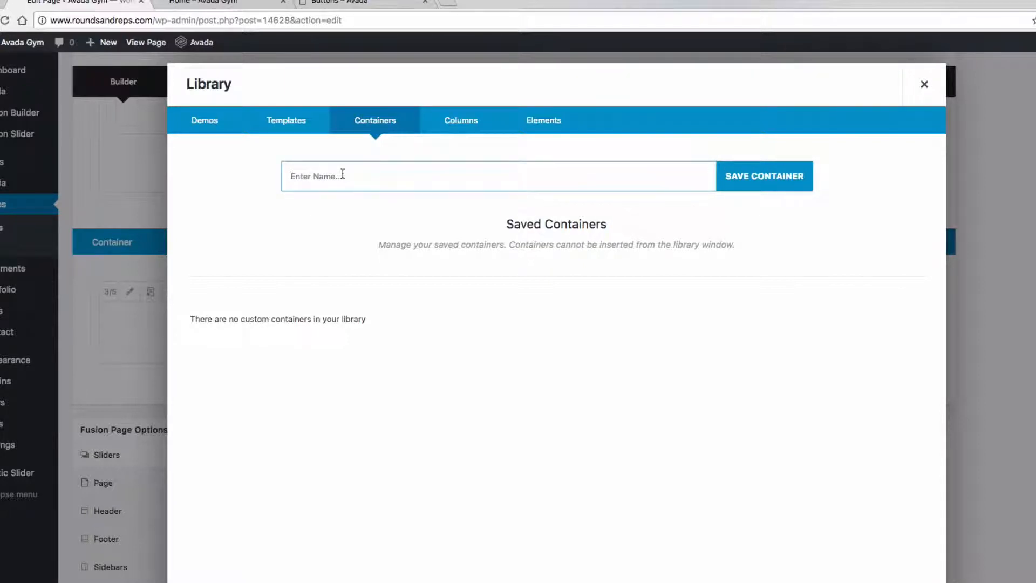
pyautogui.write('element')
pyautogui.click(763, 186)
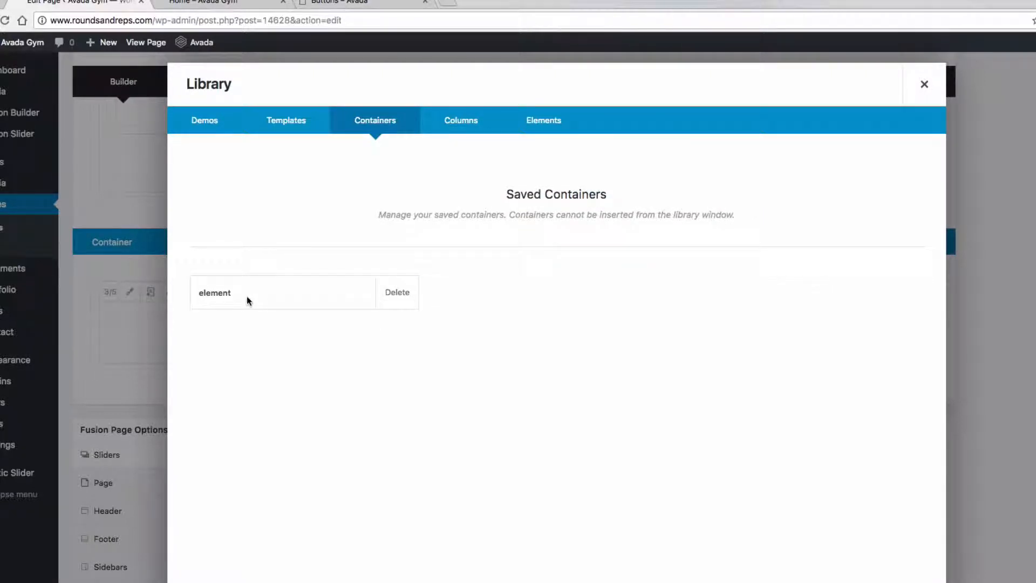
pyautogui.click(922, 86)
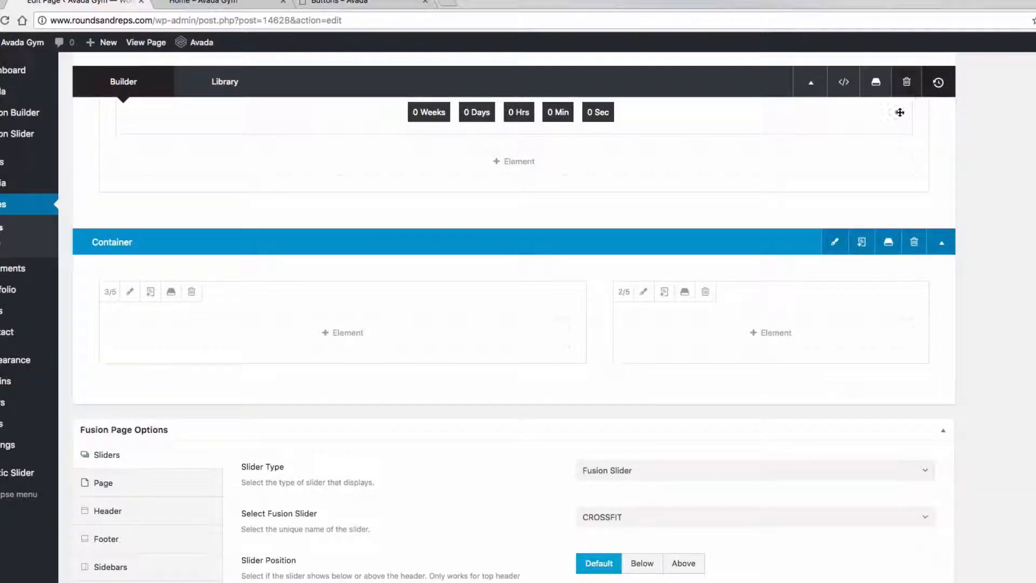
# - Insert the saved "element" container from the library below the existing 3/5 and 2/5 container
pyautogui.click(804, 465)
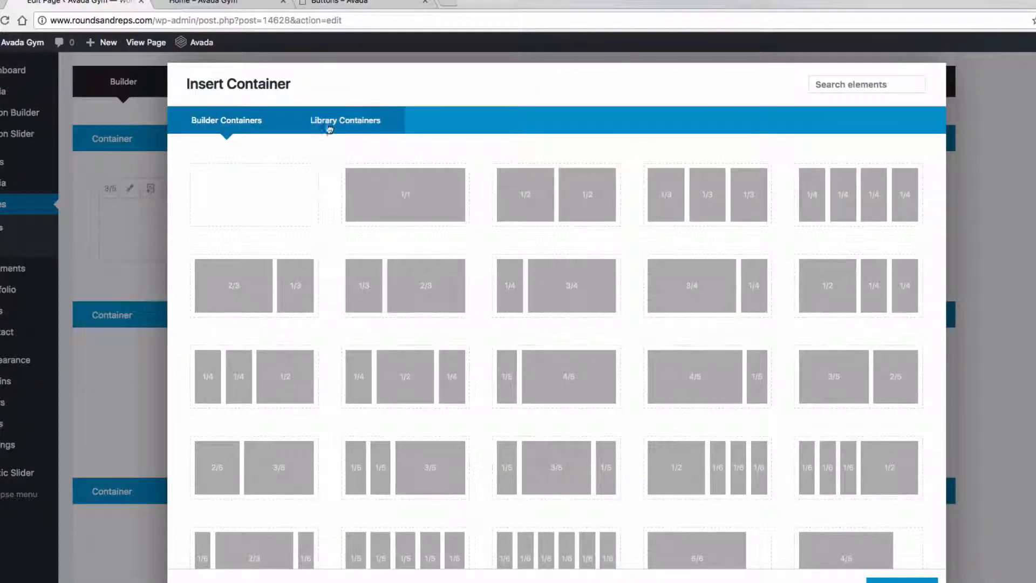
pyautogui.click(336, 122)
pyautogui.click(264, 179)
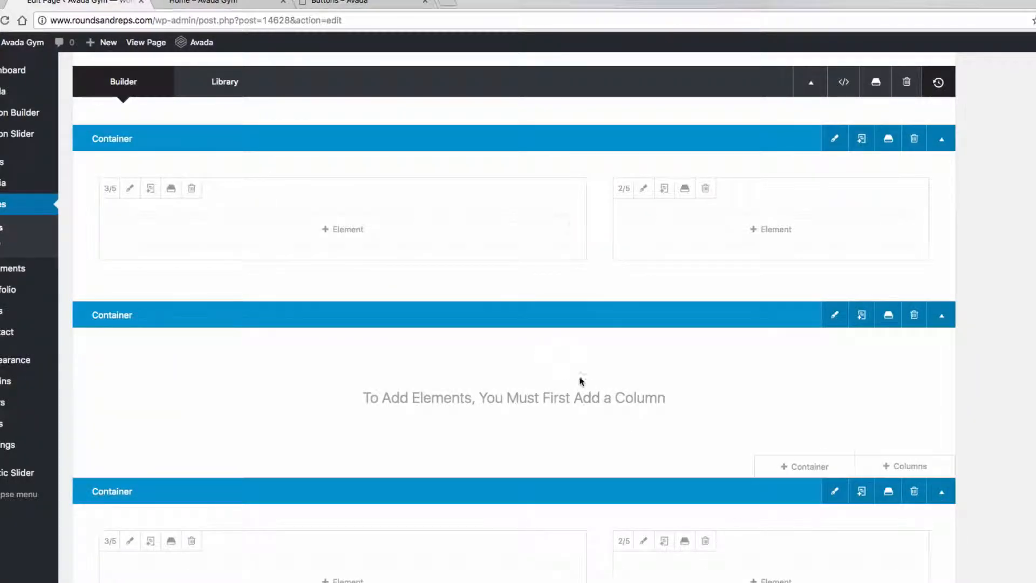
# - Delete the two empty containers above and below the inserted library container
pyautogui.scroll(-3, 610, 370)
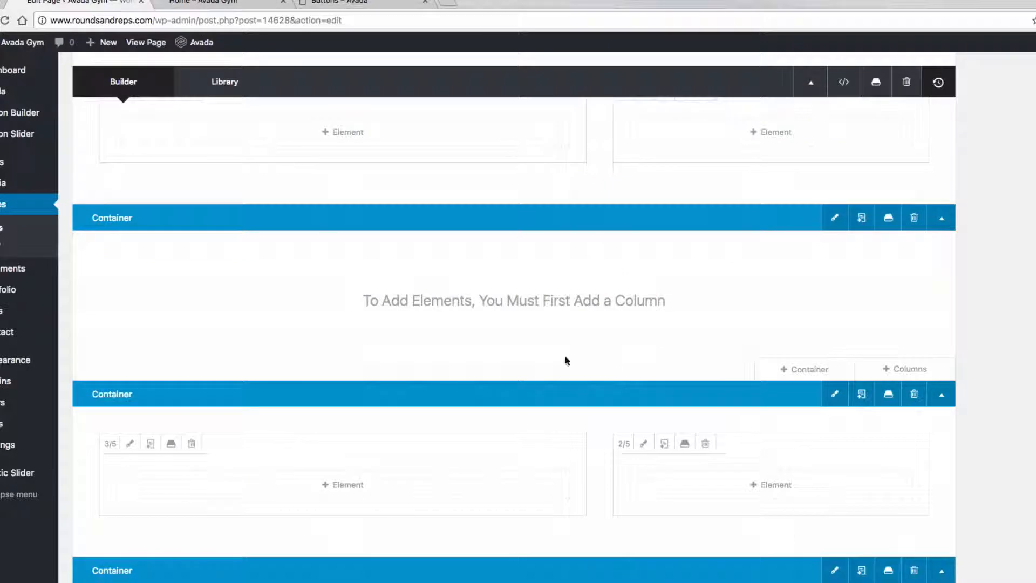
pyautogui.scroll(-1, 566, 361)
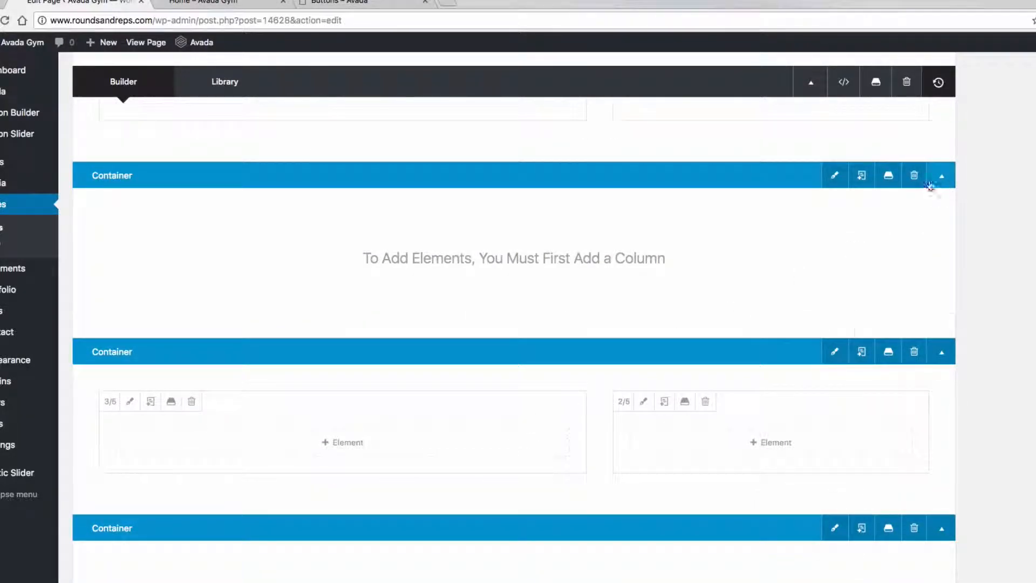
pyautogui.scroll(2, 847, 261)
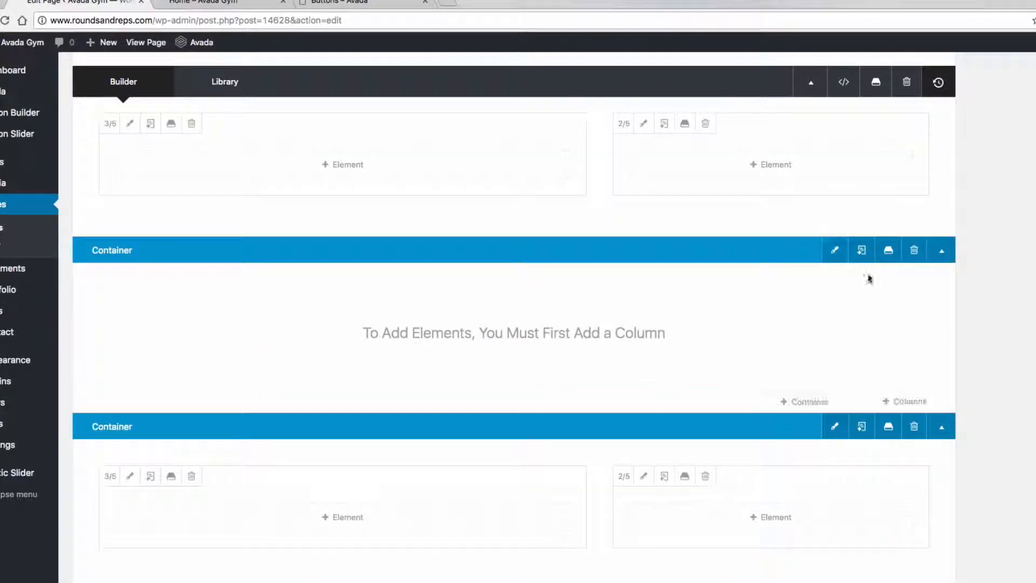
pyautogui.click(915, 250)
pyautogui.scroll(1, 648, 389)
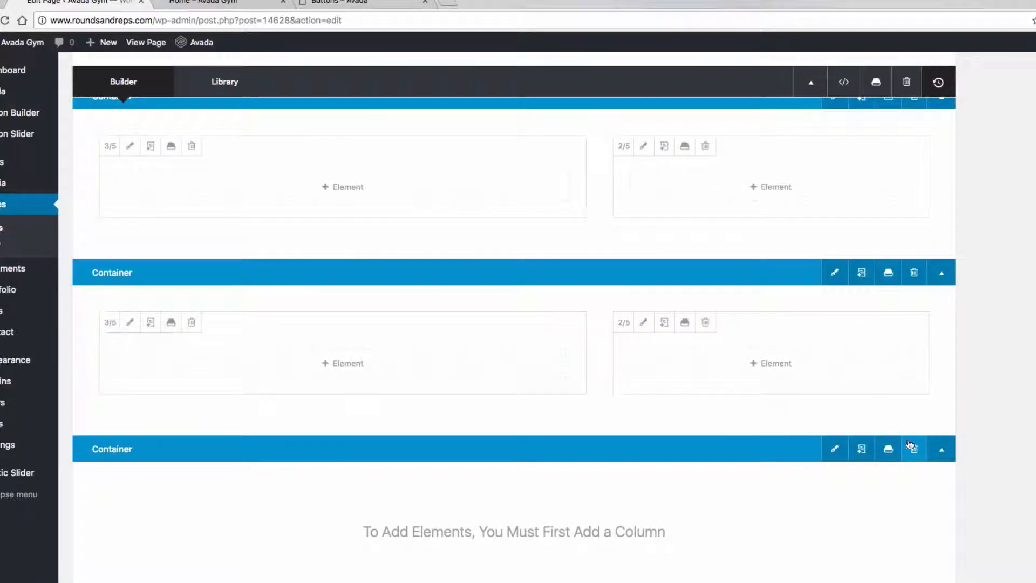
pyautogui.click(911, 446)
pyautogui.scroll(2, 621, 373)
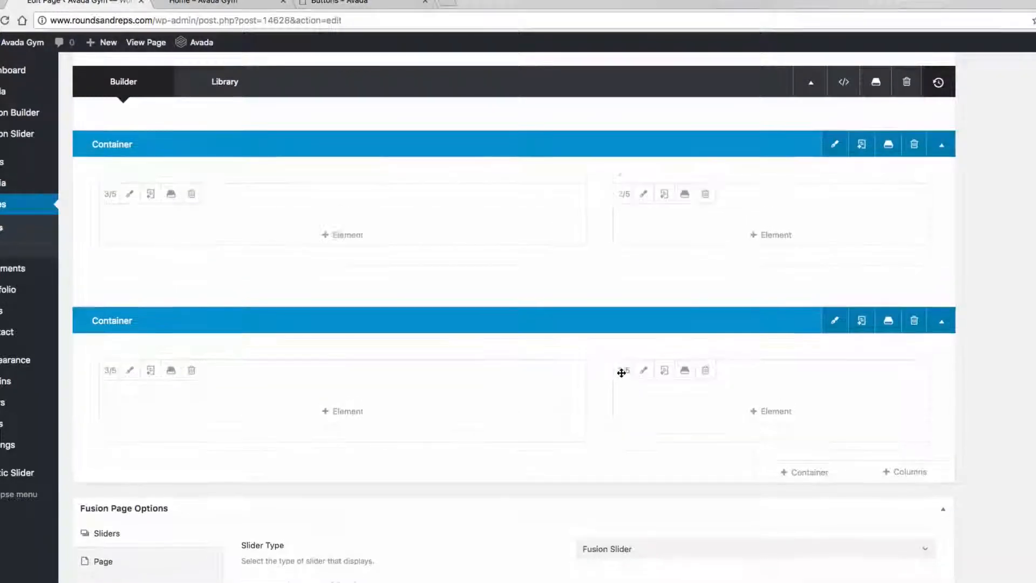
# - Review the slider and containers at the beginning of the builder layout, and compare them with the Home page preview
pyautogui.scroll(15, 622, 373)
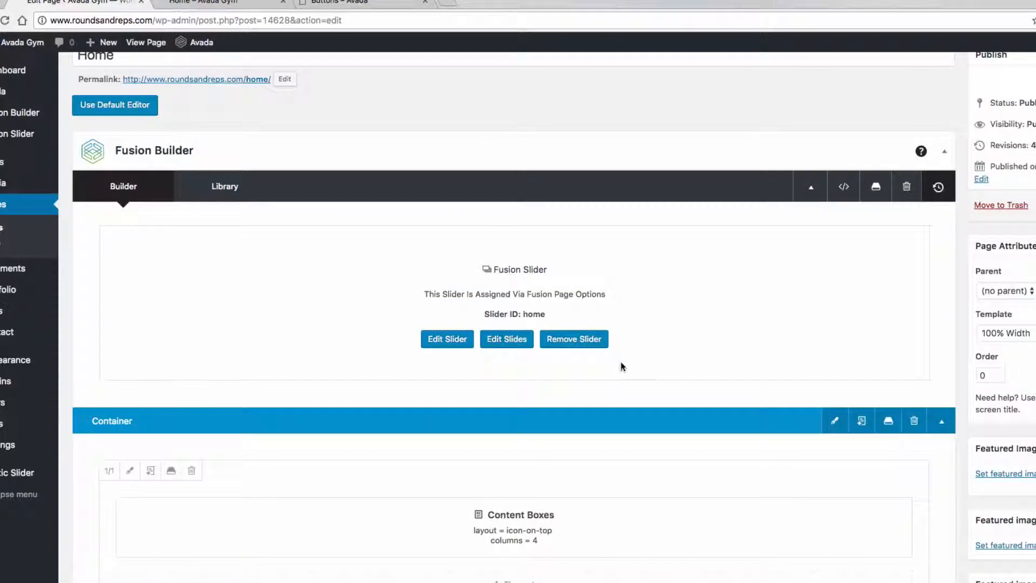
pyautogui.scroll(1, 622, 367)
pyautogui.scroll(-5, 626, 366)
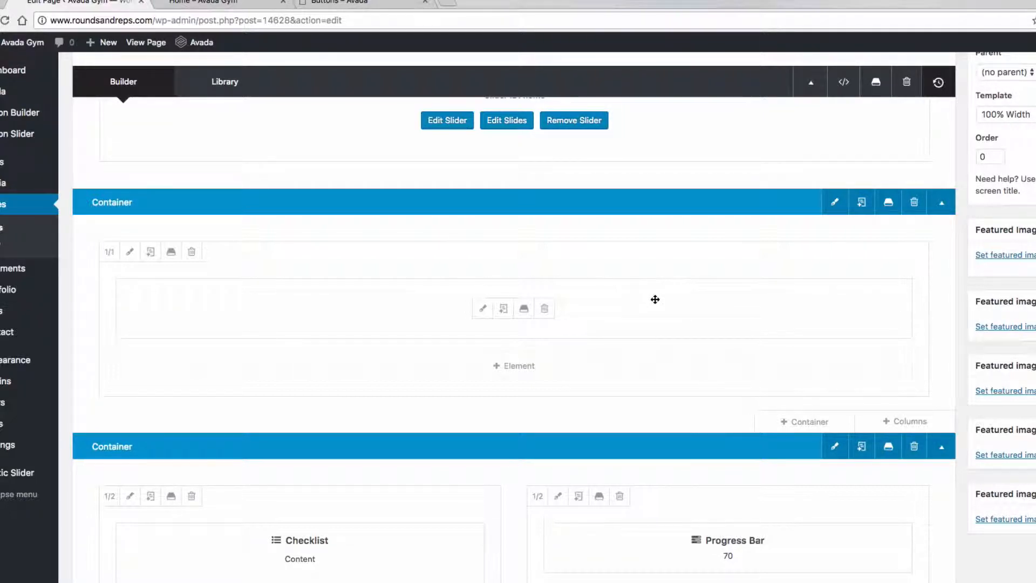
pyautogui.scroll(3, 669, 302)
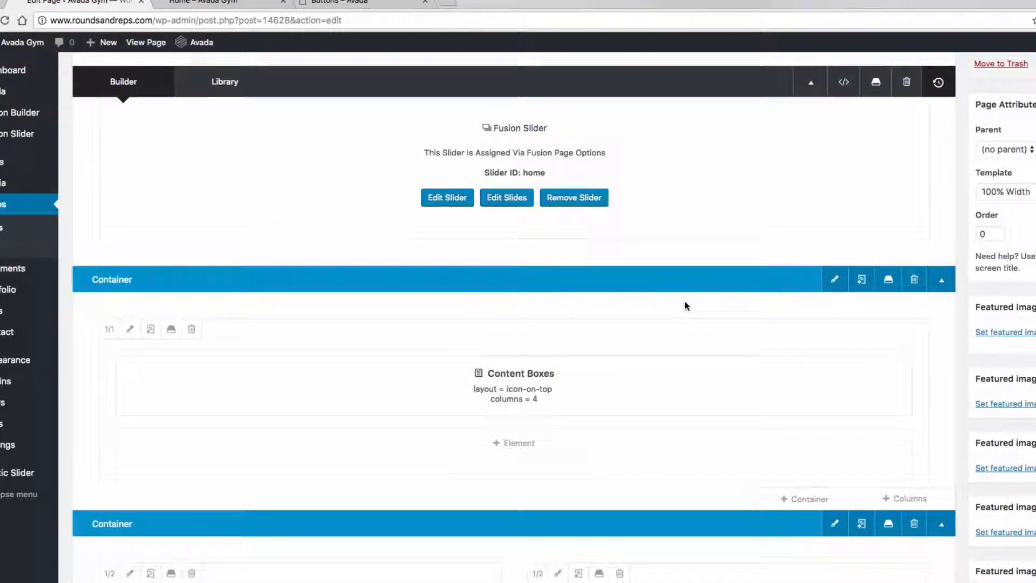
pyautogui.scroll(3, 685, 305)
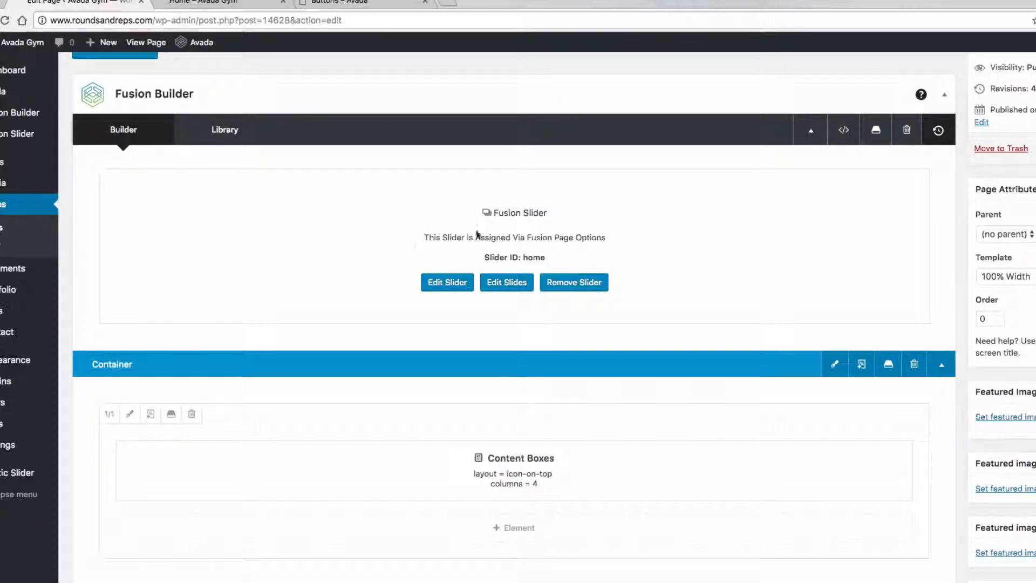
pyautogui.click(227, 10)
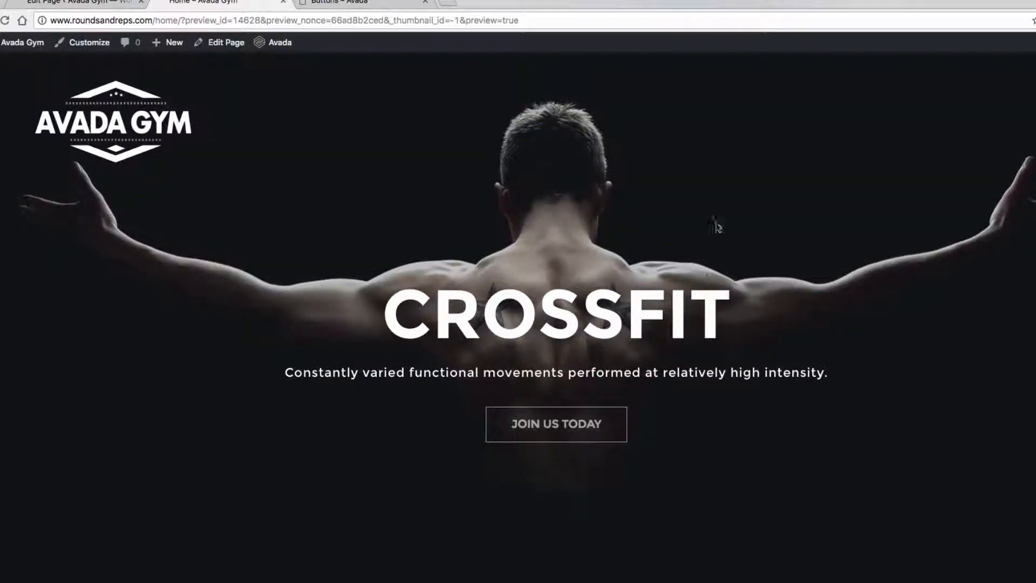
pyautogui.scroll(-2, 321, 342)
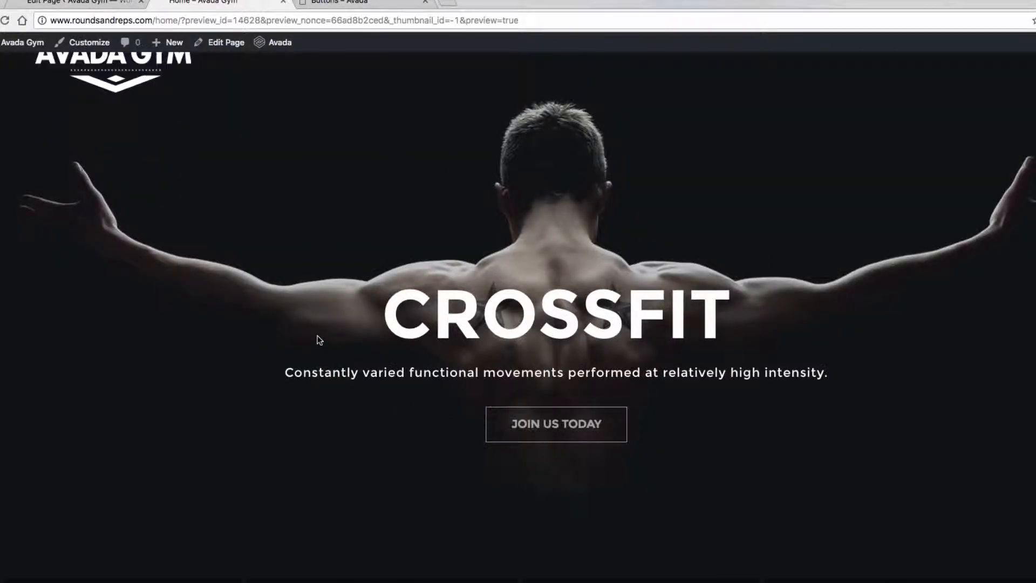
pyautogui.scroll(2, 318, 339)
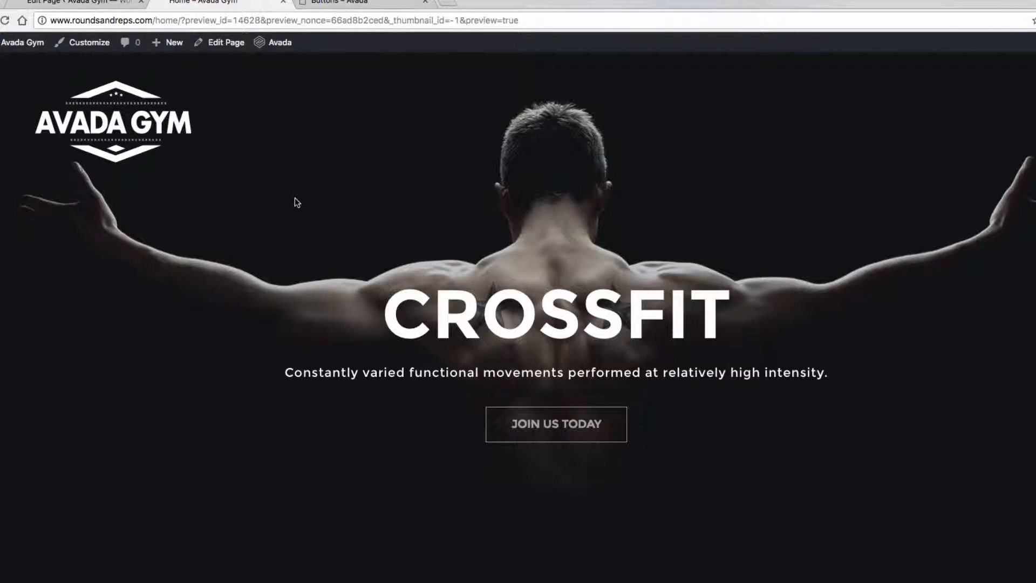